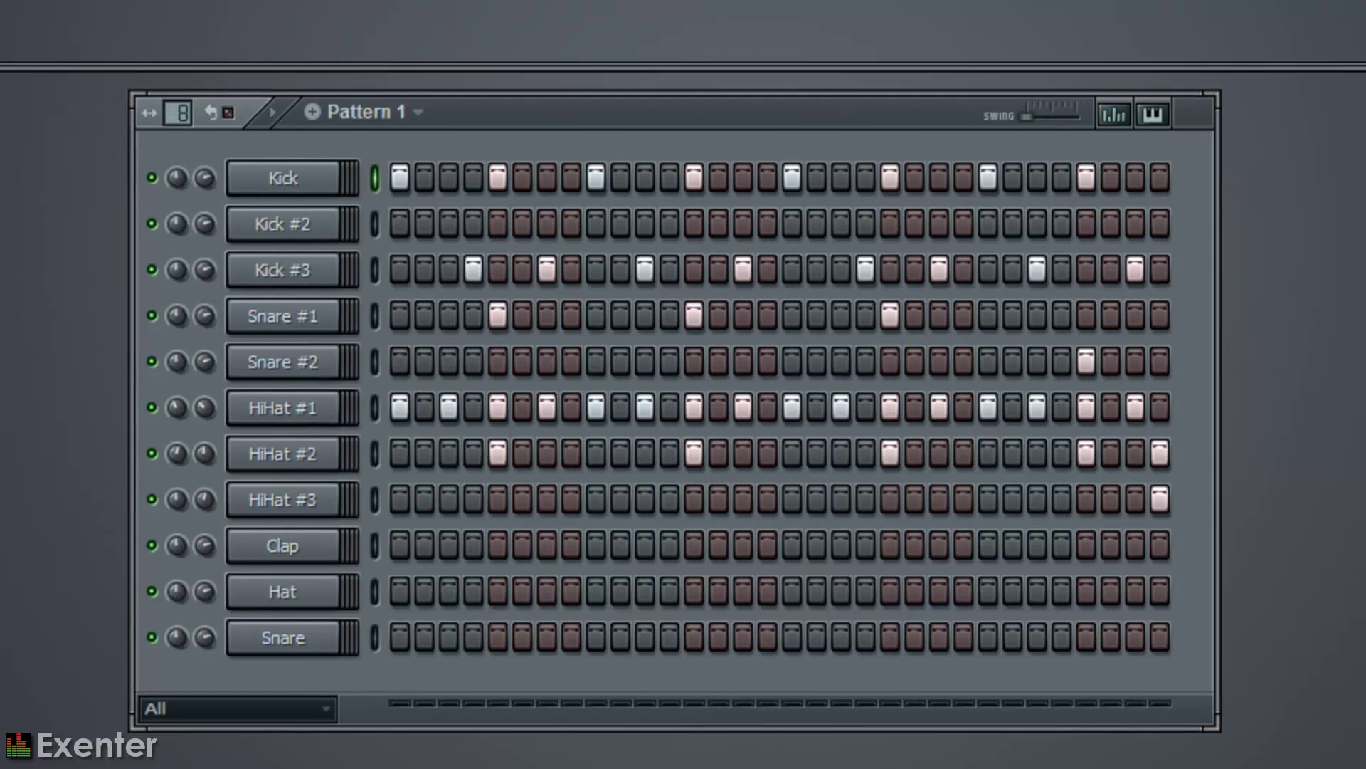
Step: Open the mixer and arrange it above the channel rack with the Compression and DRY tracks in view
key("F9")
left_click_drag(632, 12, 773, 30)
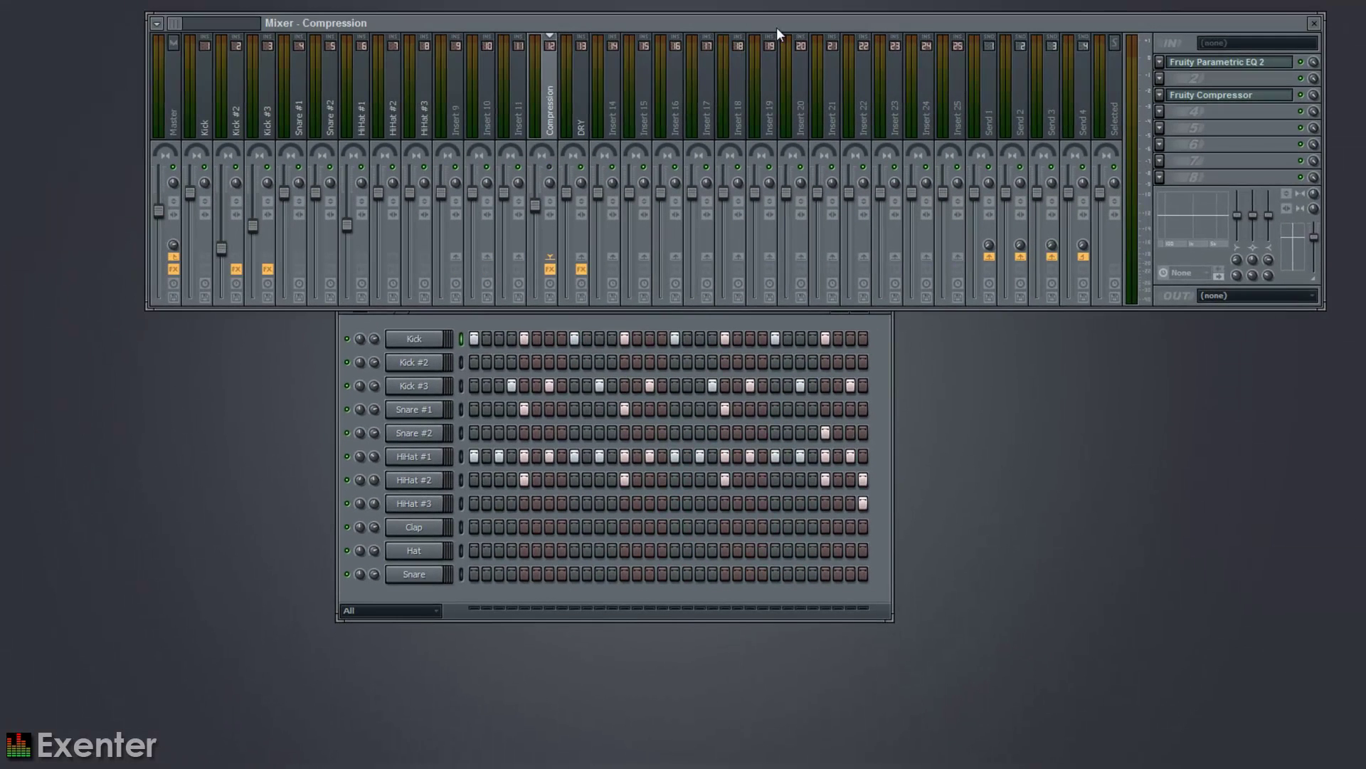
left_click_drag(195, 81, 552, 100)
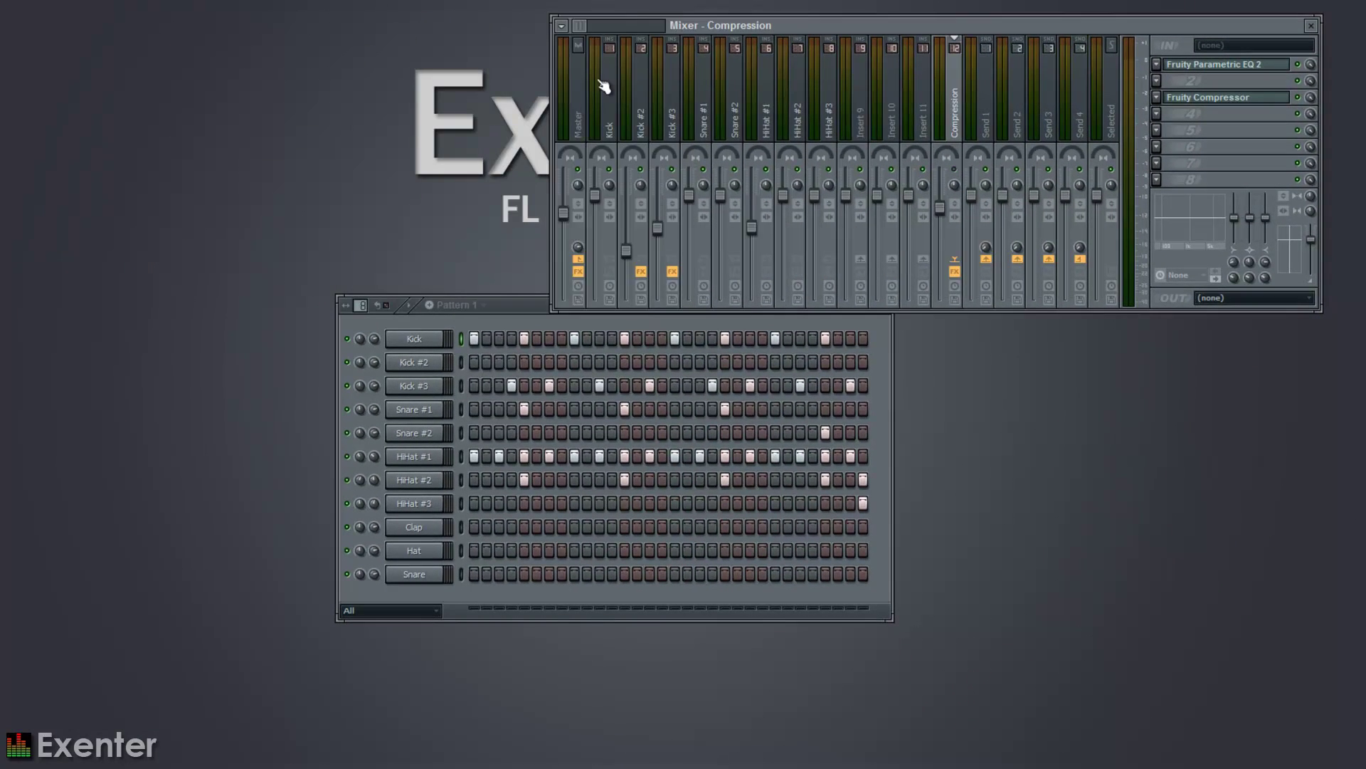
left_click_drag(980, 27, 842, 23)
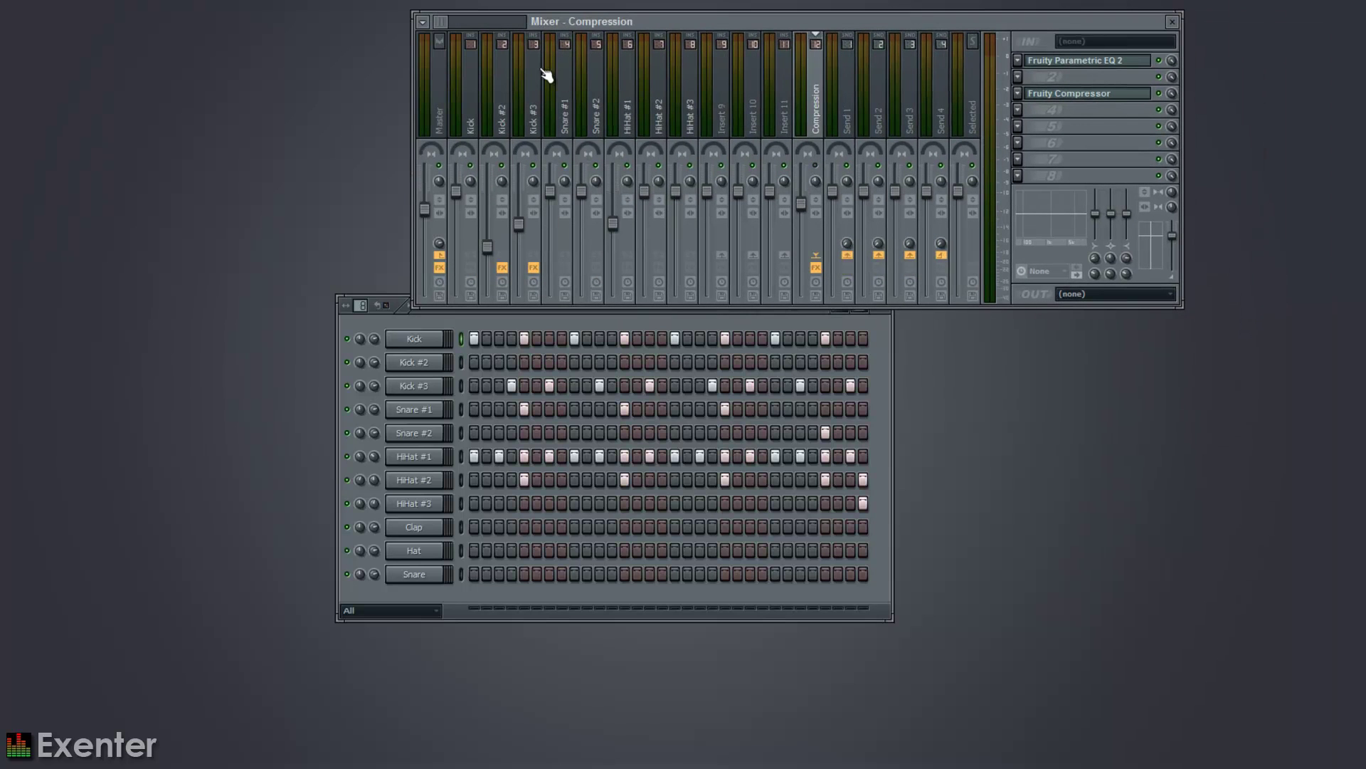
scroll(446, 20, "down", 3)
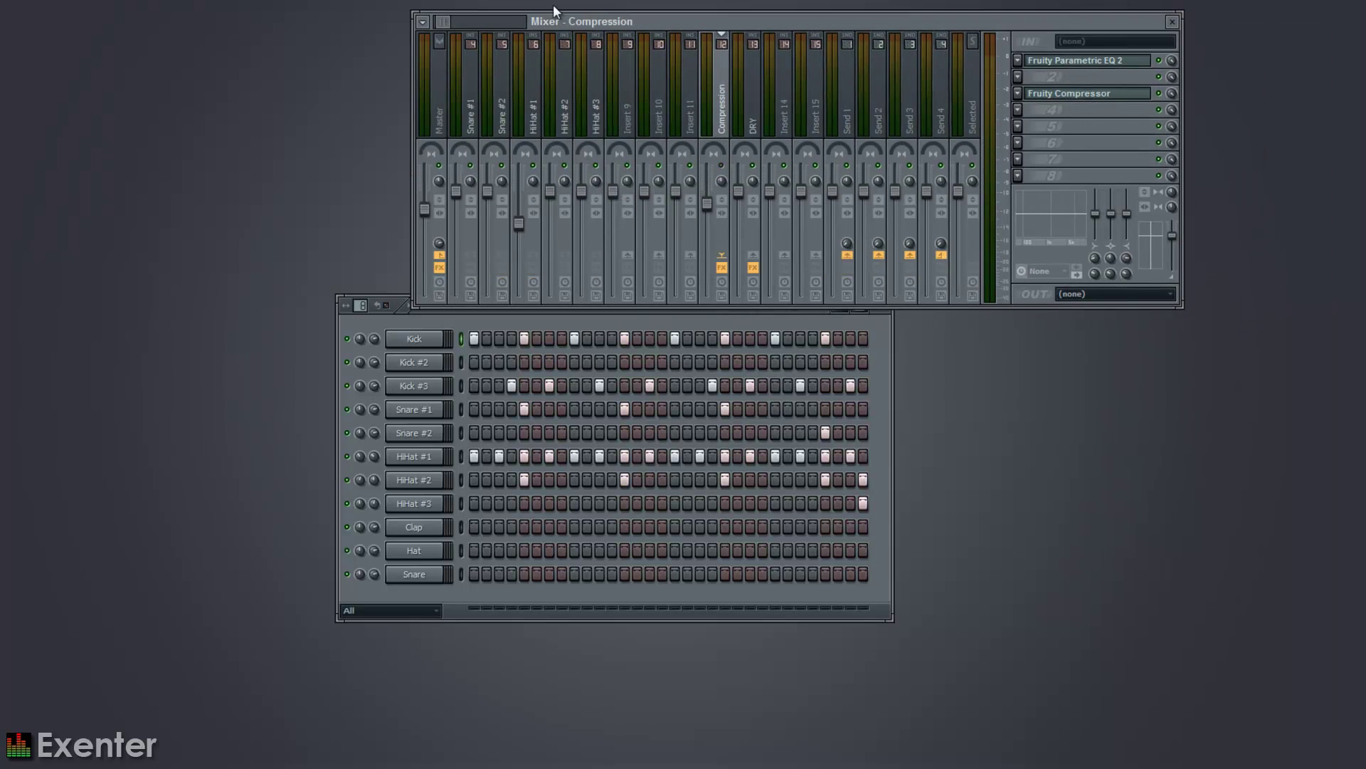
left_click_drag(714, 19, 564, 1)
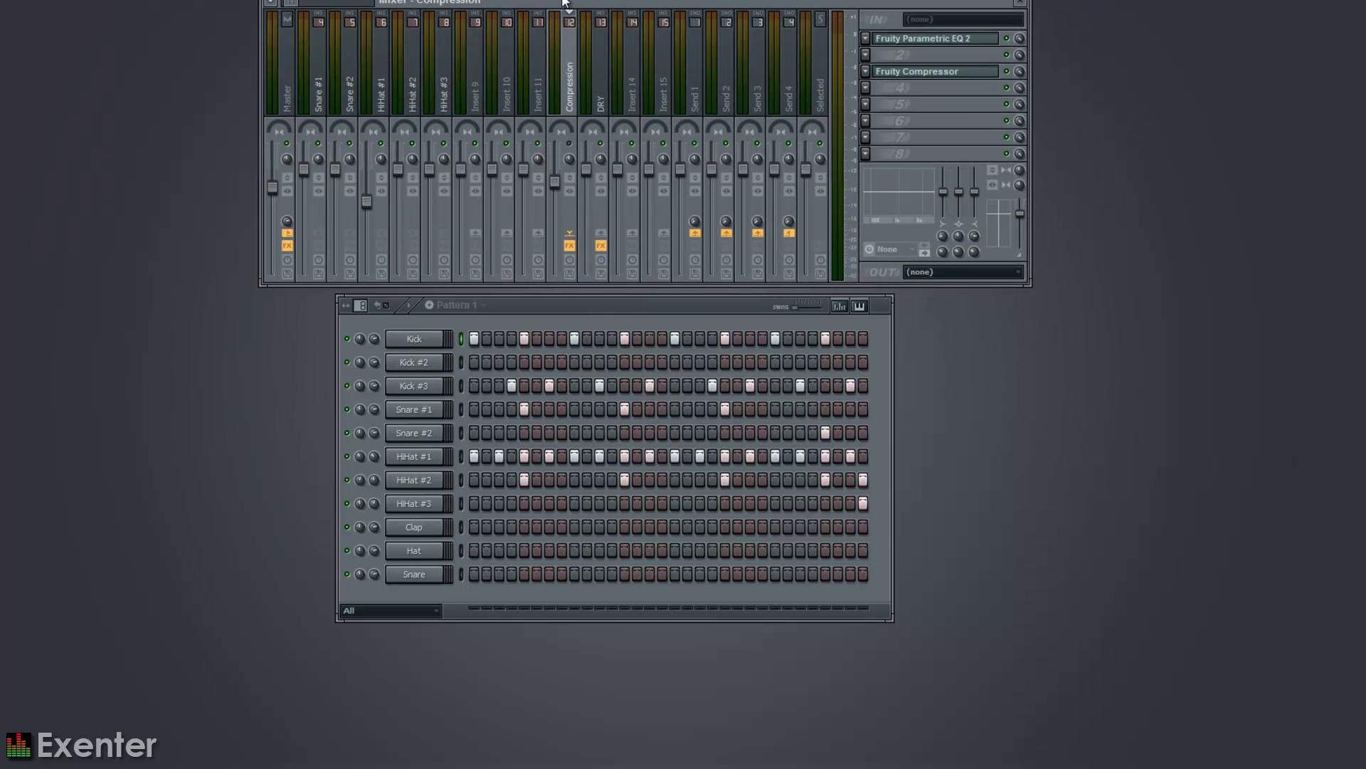
Step: Compare the playing beat with and without parallel compression by repeatedly muting and unmuting the Compression track
left_click(569, 143)
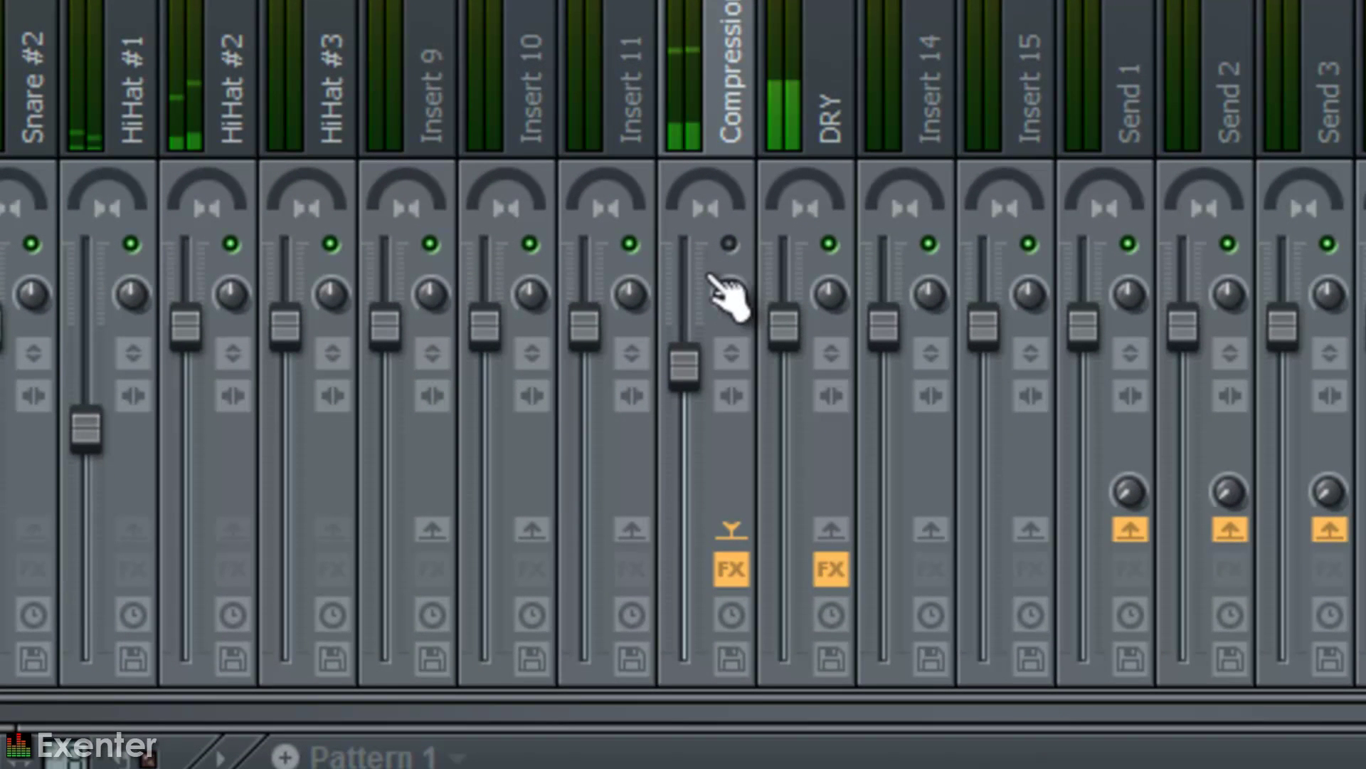
left_click(730, 244)
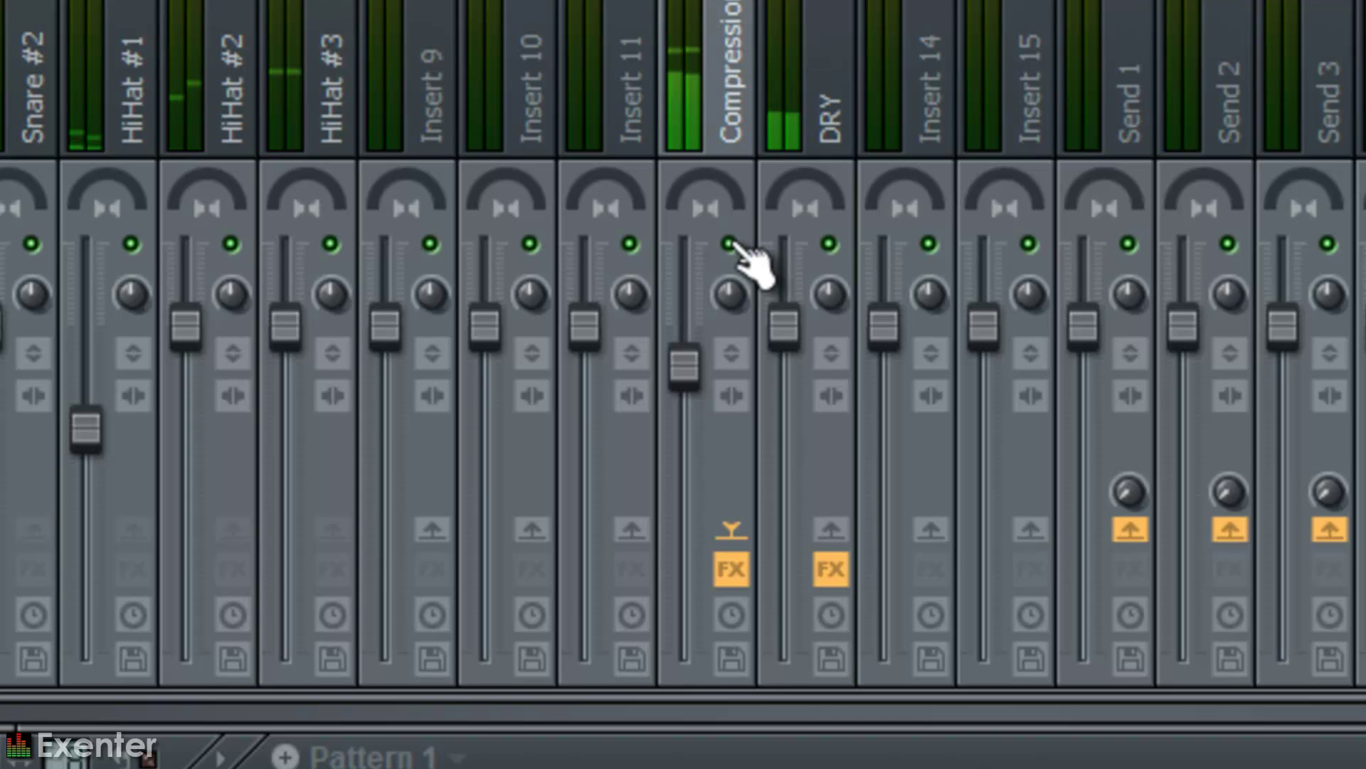
left_click(728, 245)
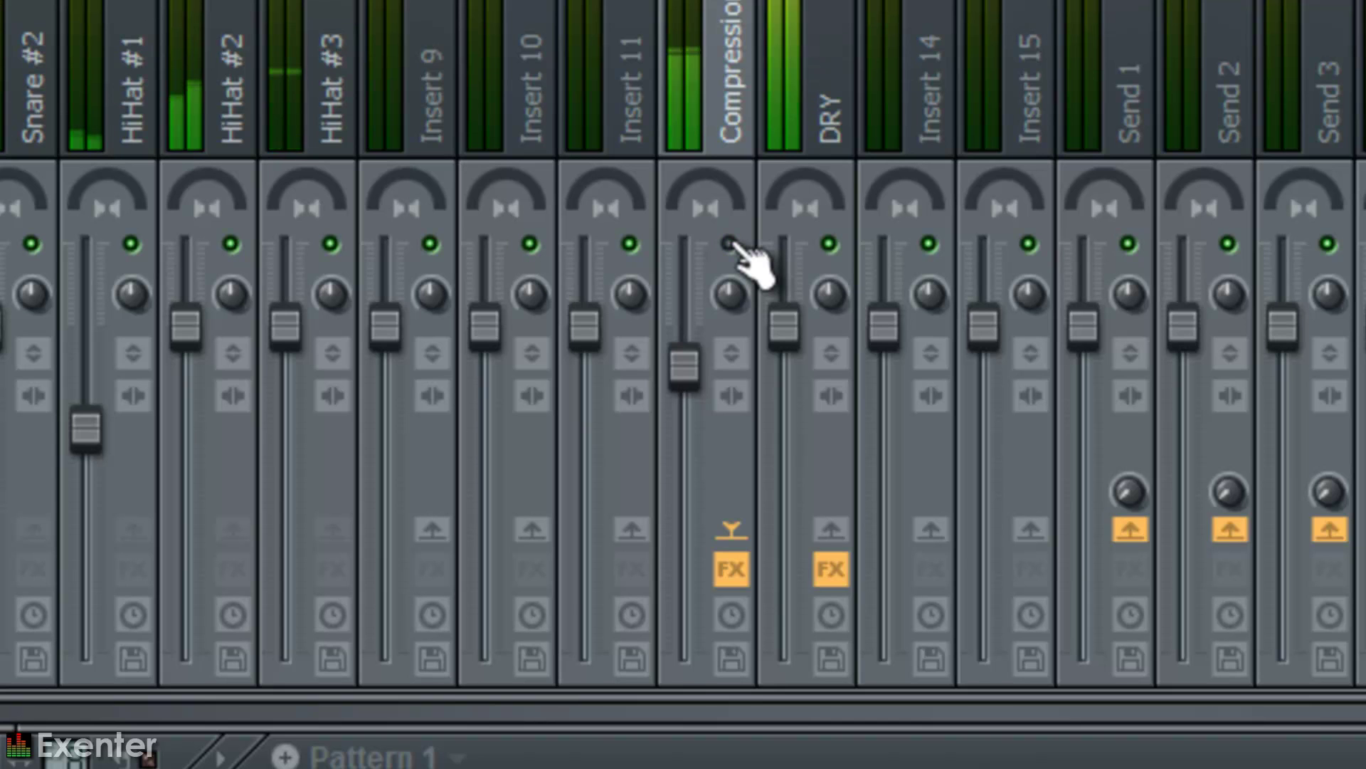
left_click(730, 244)
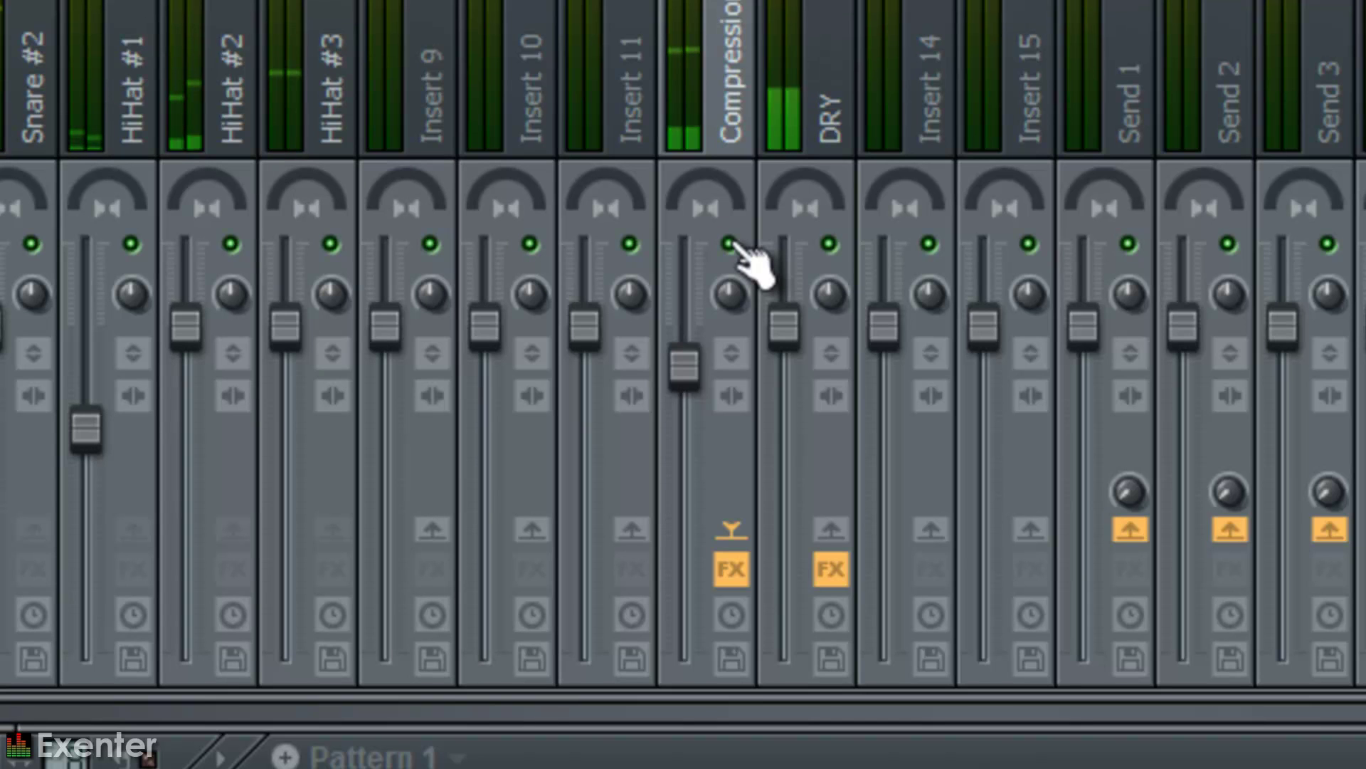
left_click(729, 244)
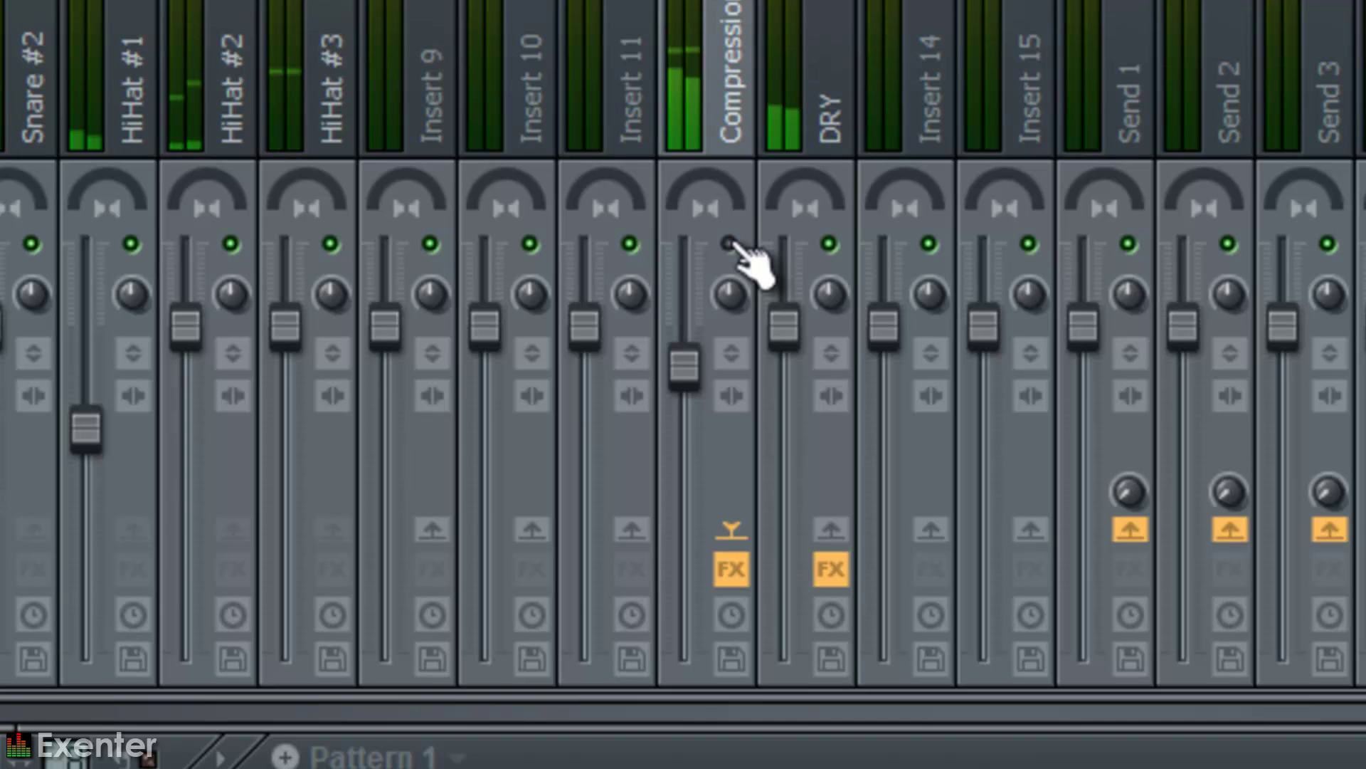
left_click(730, 244)
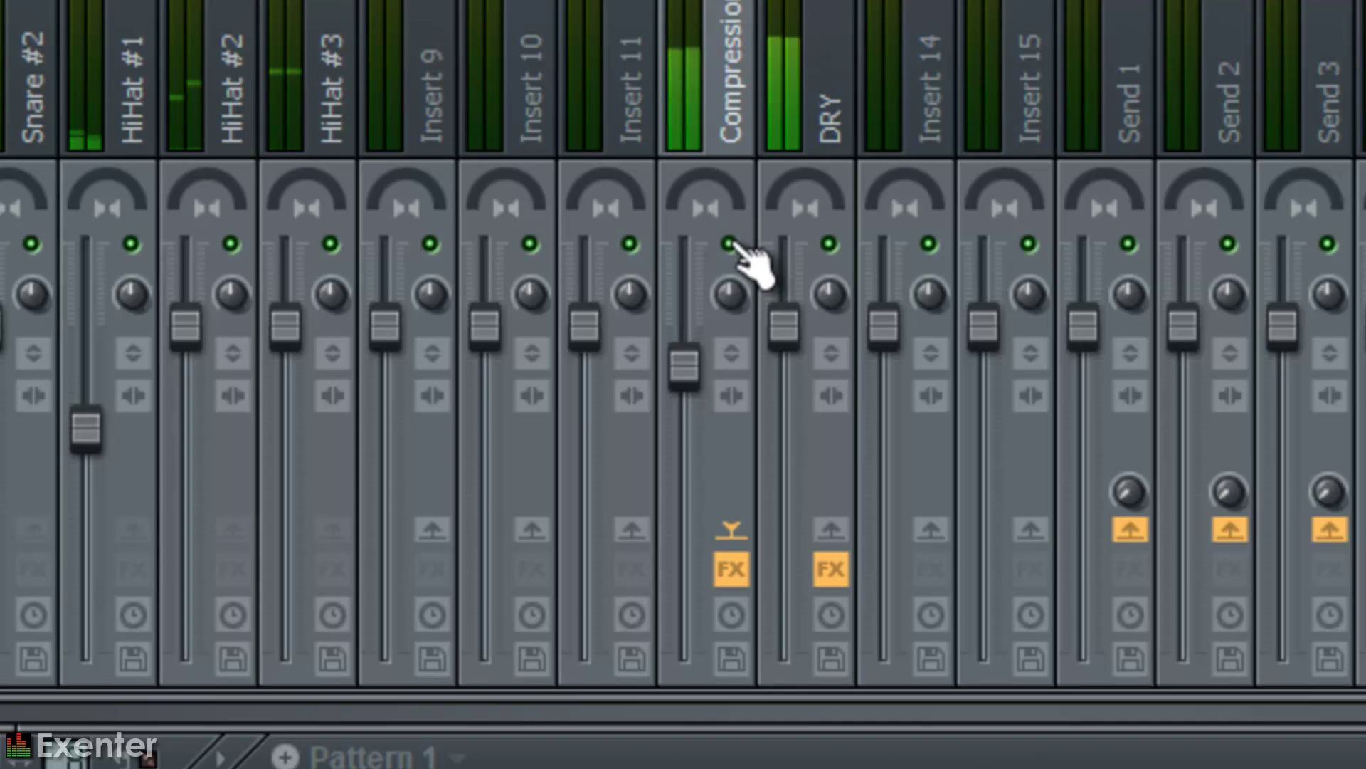
left_click(729, 244)
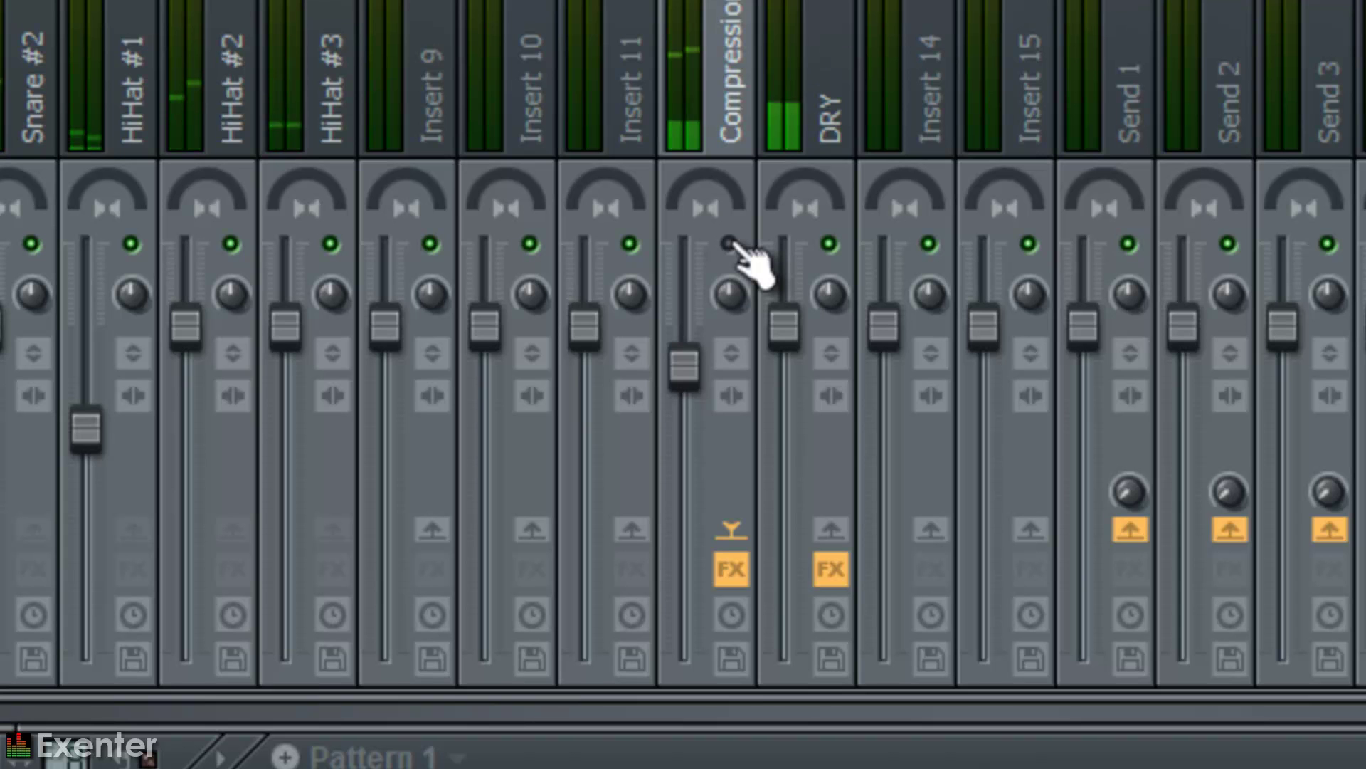
left_click(730, 244)
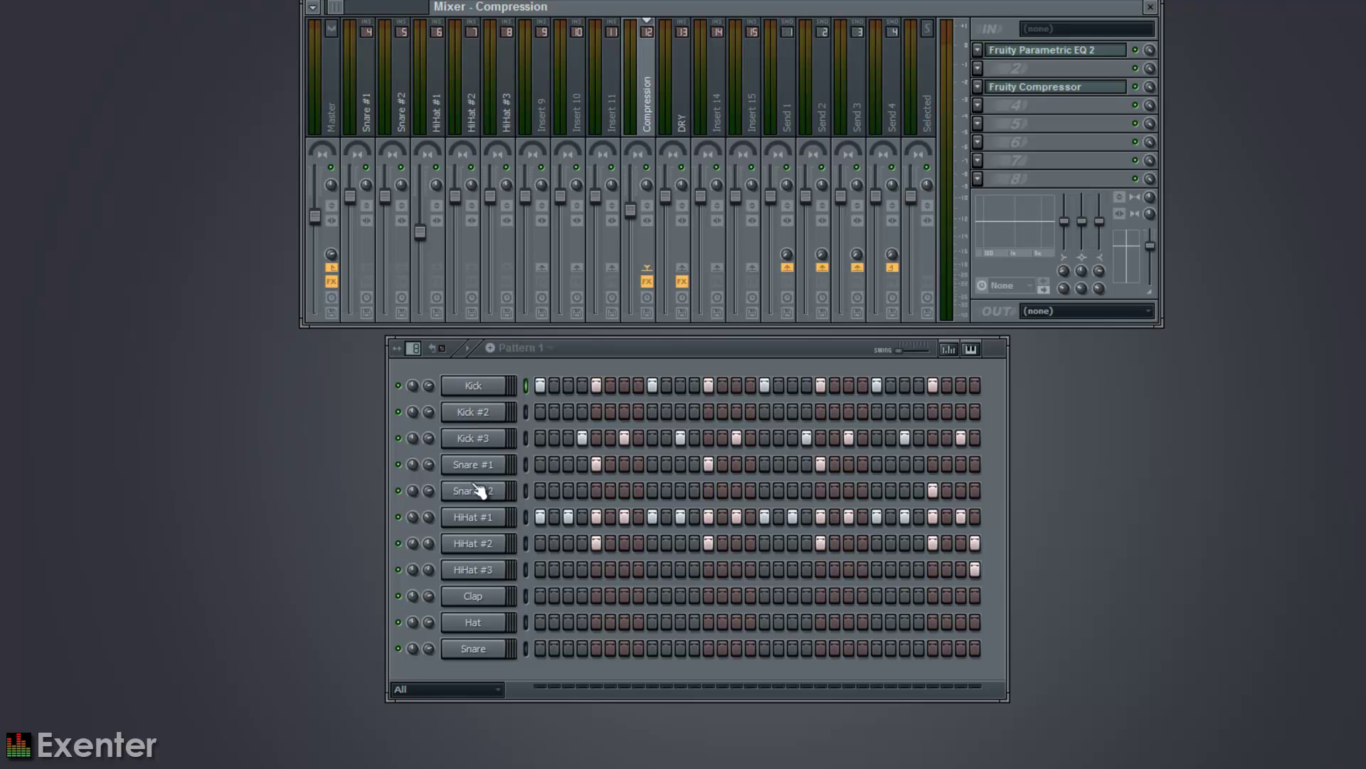
Step: Inspect the mixer's Kick through HiHat #3 tracks and how the Kick track and an empty insert route to the Master
left_click_drag(366, 106, 534, 103)
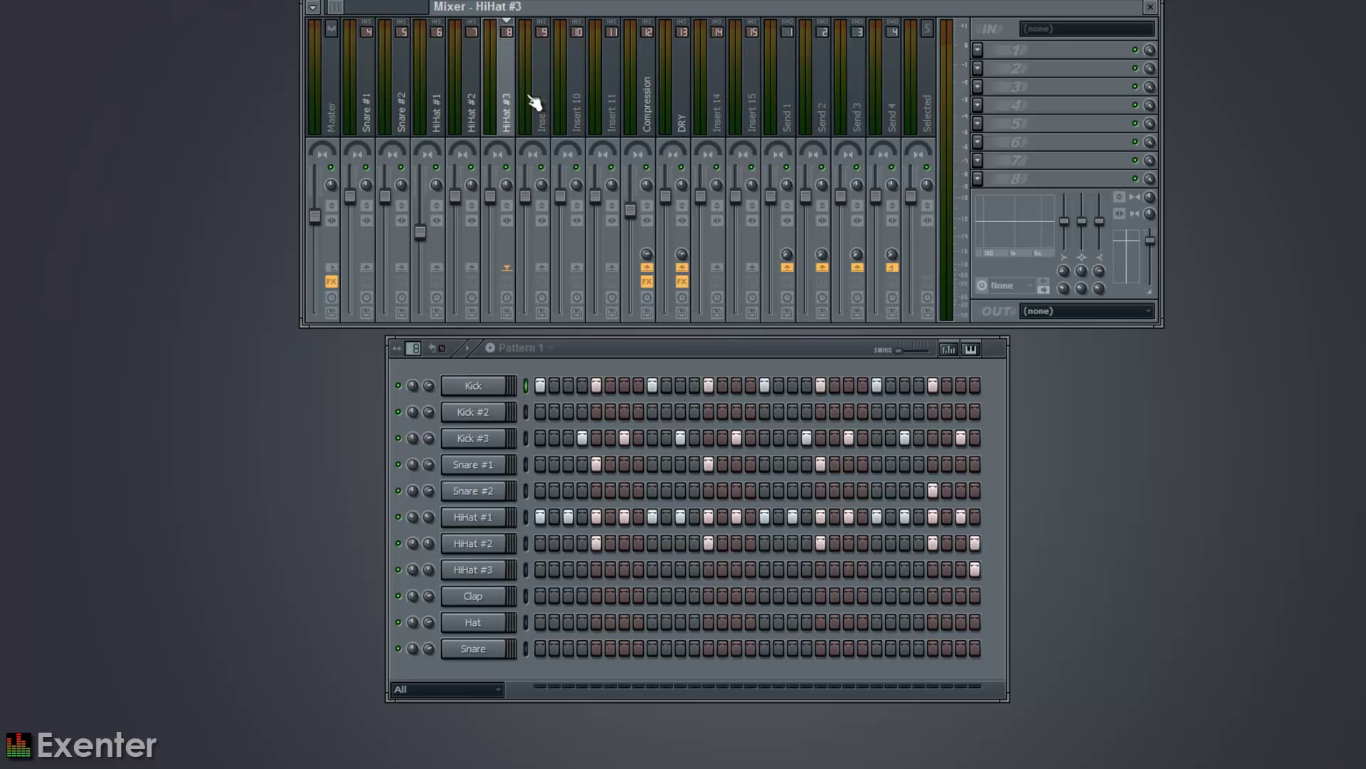
left_click_drag(333, 11, 303, 21)
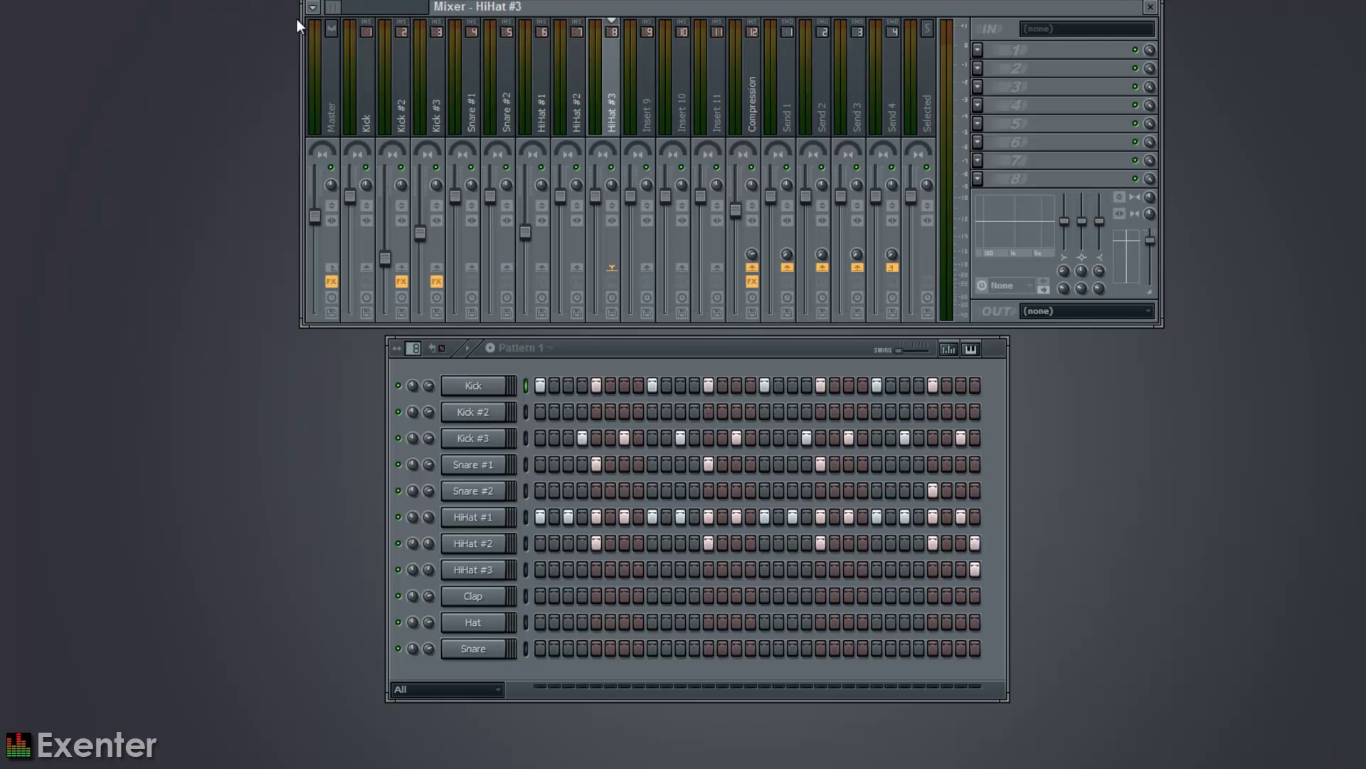
left_click_drag(375, 116, 435, 107)
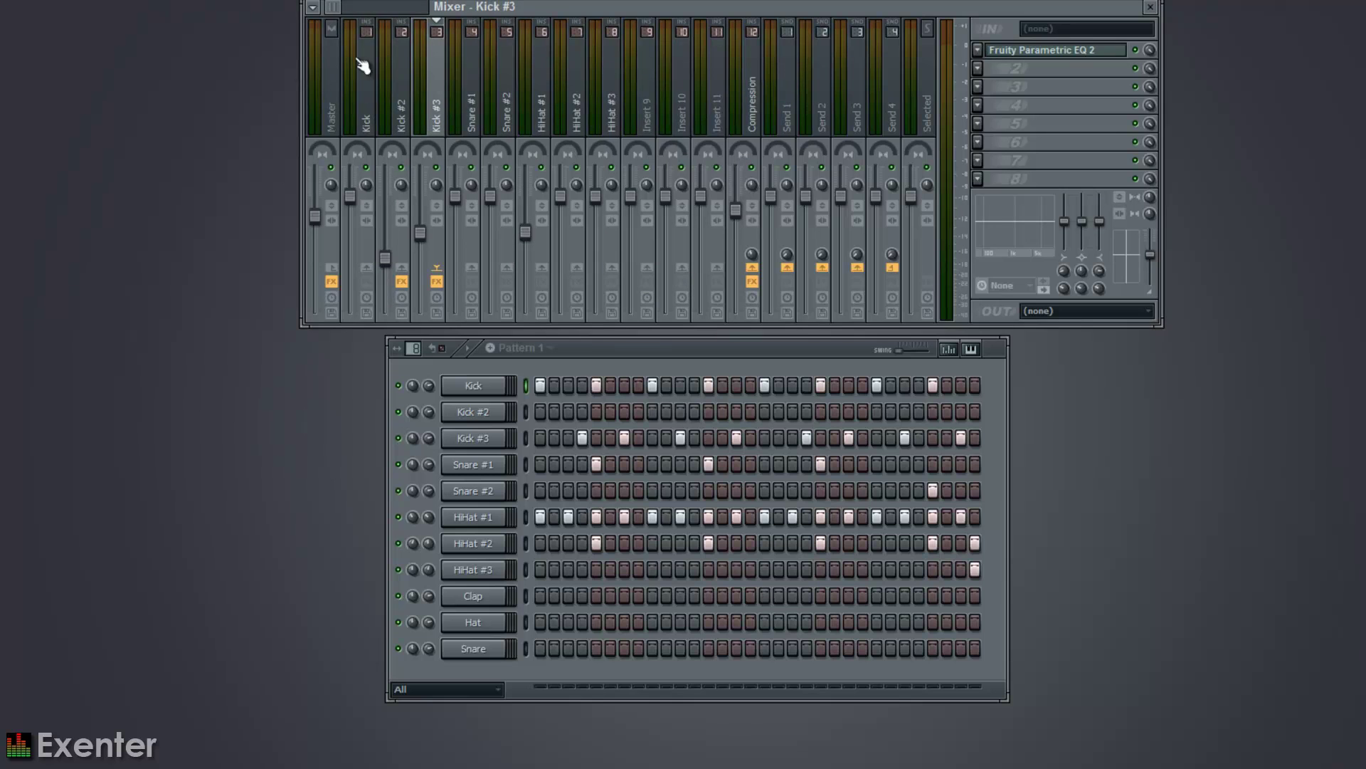
left_click_drag(655, 2, 683, 26)
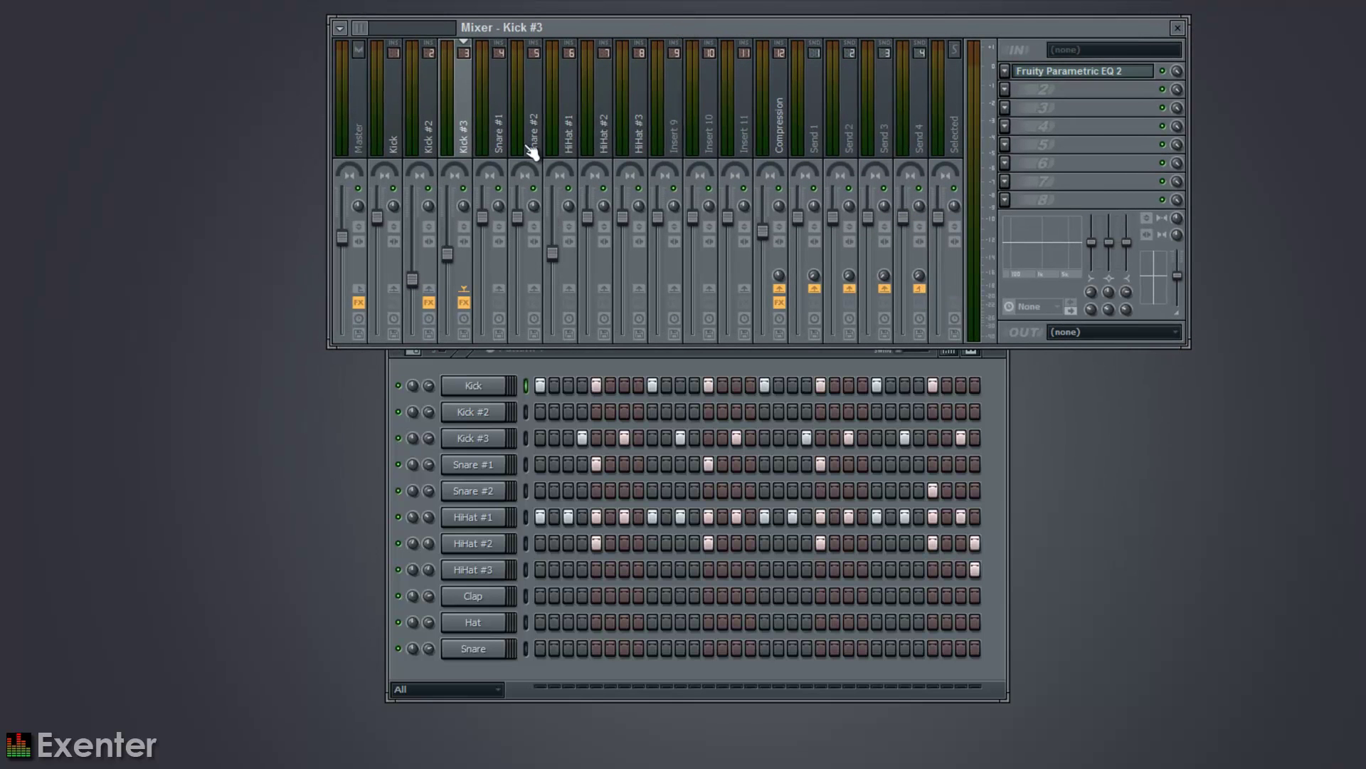
left_click(395, 139)
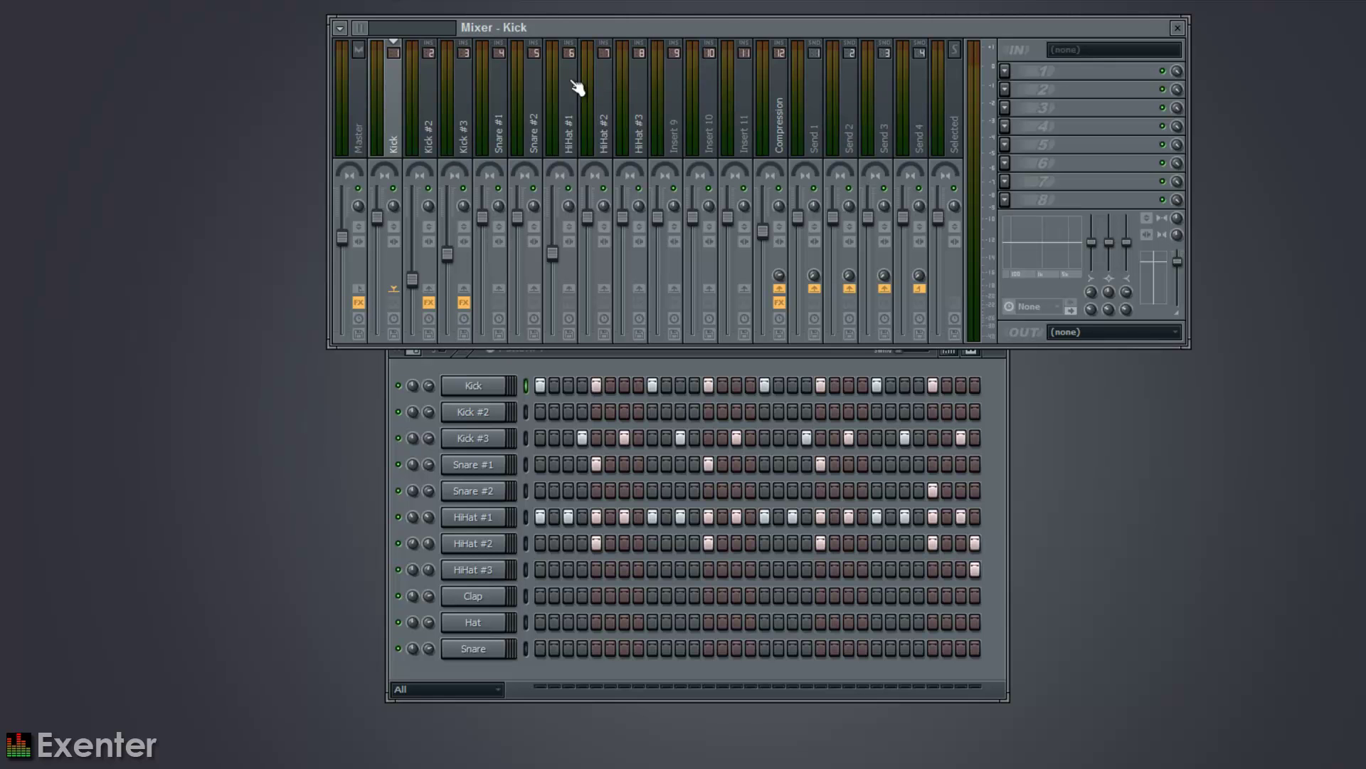
left_click(716, 125)
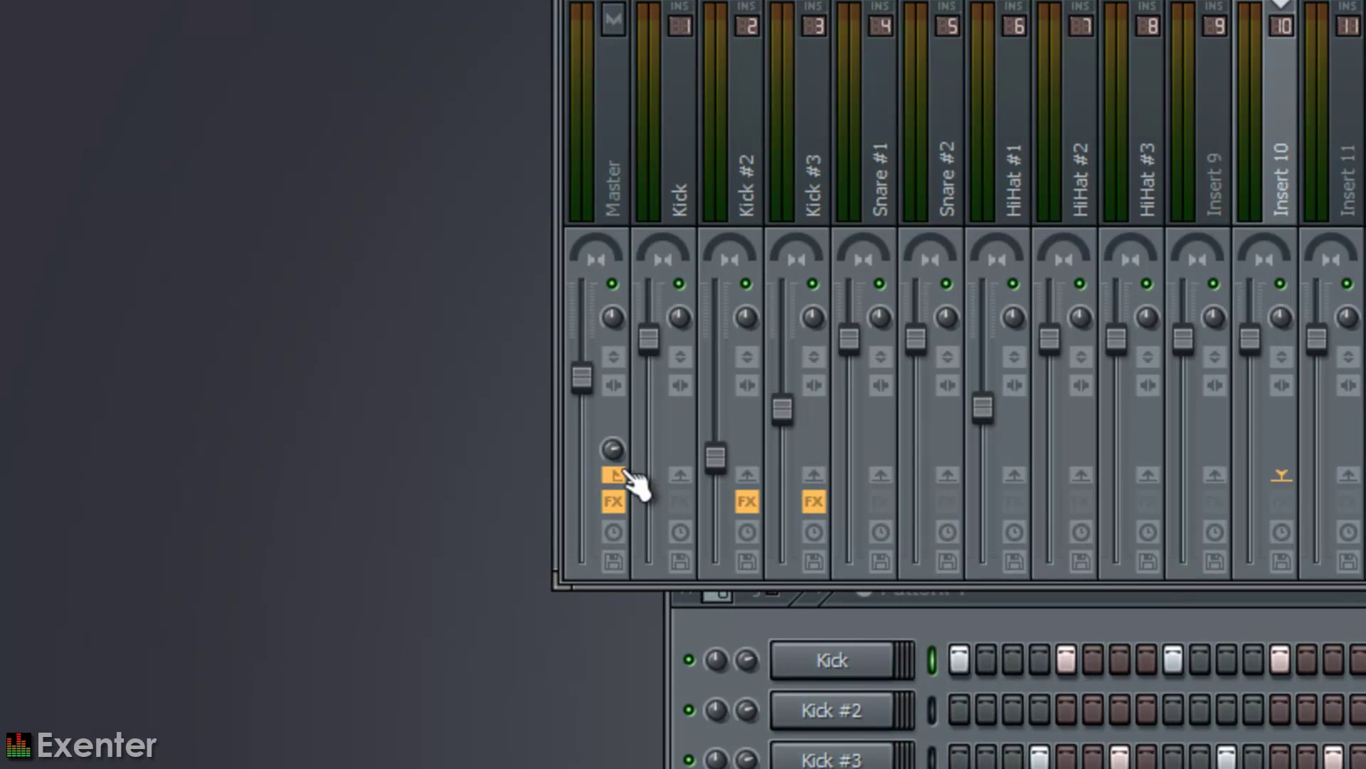
left_click(703, 186)
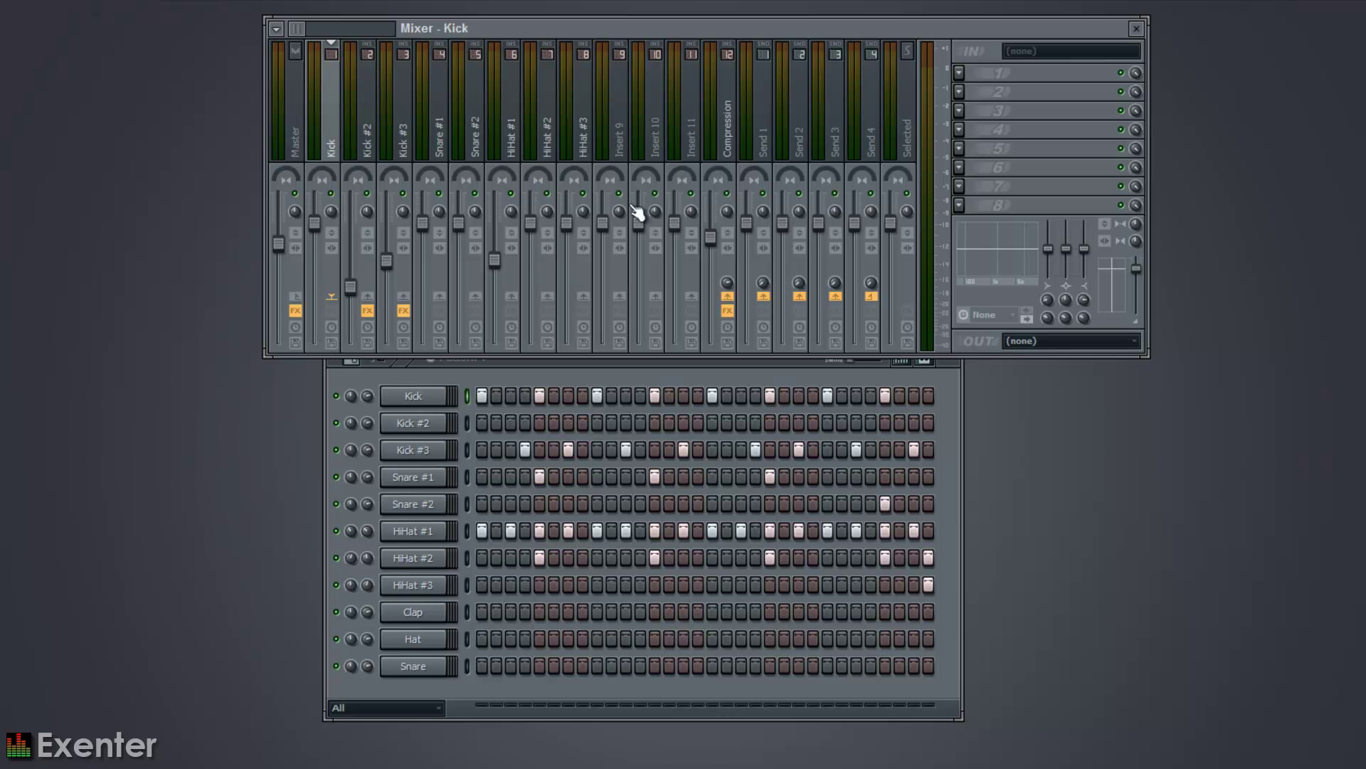
Step: Widen the mixer to include the DRY track and check the send routing of each drum track from Kick #2 to HiHat #3
left_click_drag(262, 118, 113, 125)
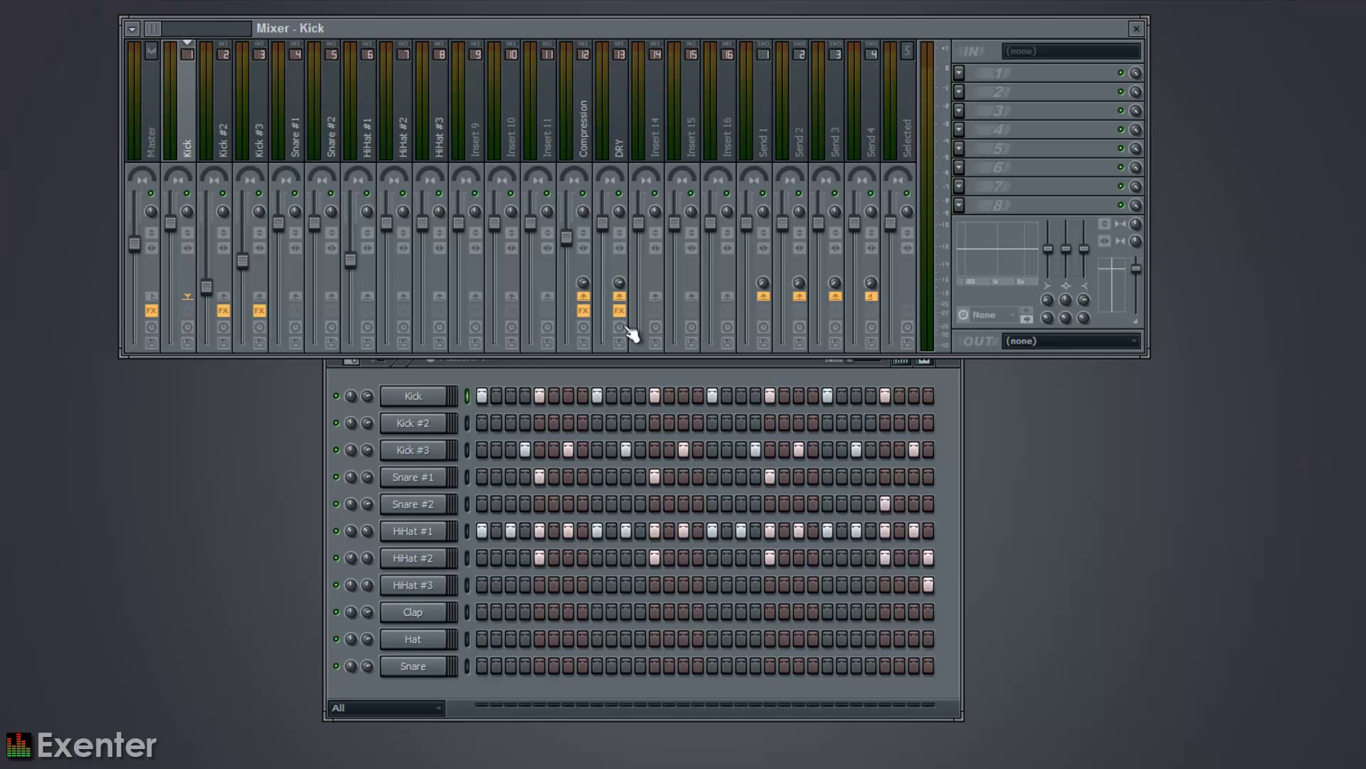
left_click(224, 141)
left_click(260, 139)
left_click(295, 132)
left_click(334, 131)
left_click(372, 130)
left_click(406, 128)
left_click(443, 129)
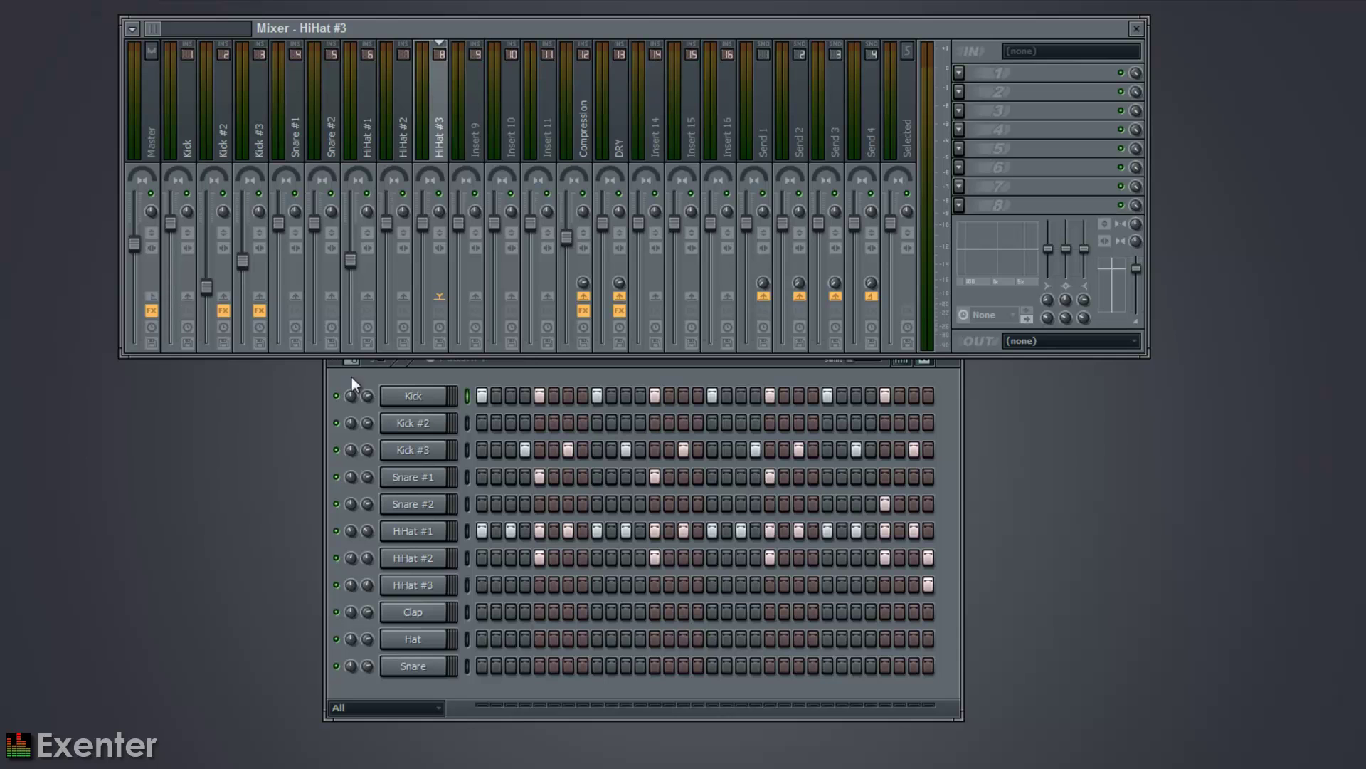
Step: Compare the effects and routing of the Compression and DRY tracks, including how the Kick track feeds both of them
left_click(591, 153)
left_click(620, 137)
left_click(592, 128)
left_click(616, 132)
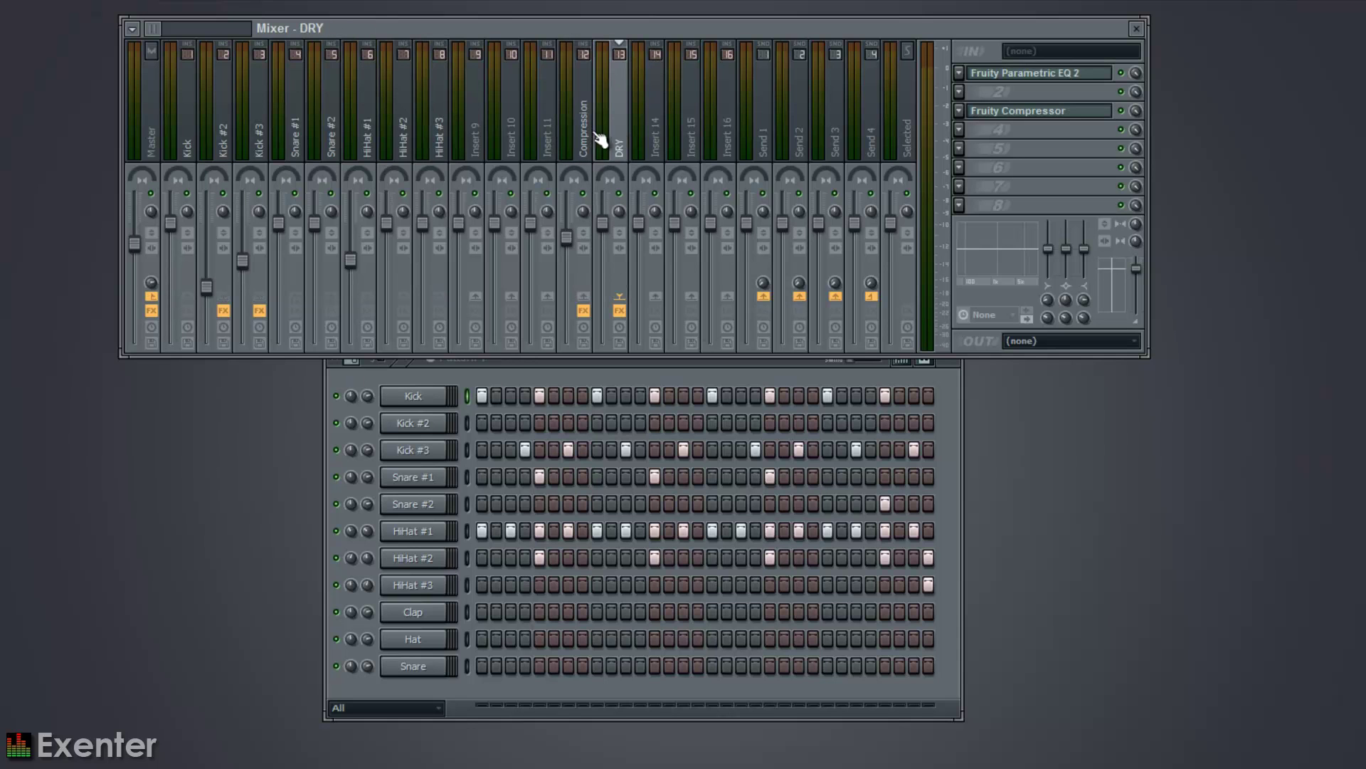
left_click(207, 112)
left_click(188, 112)
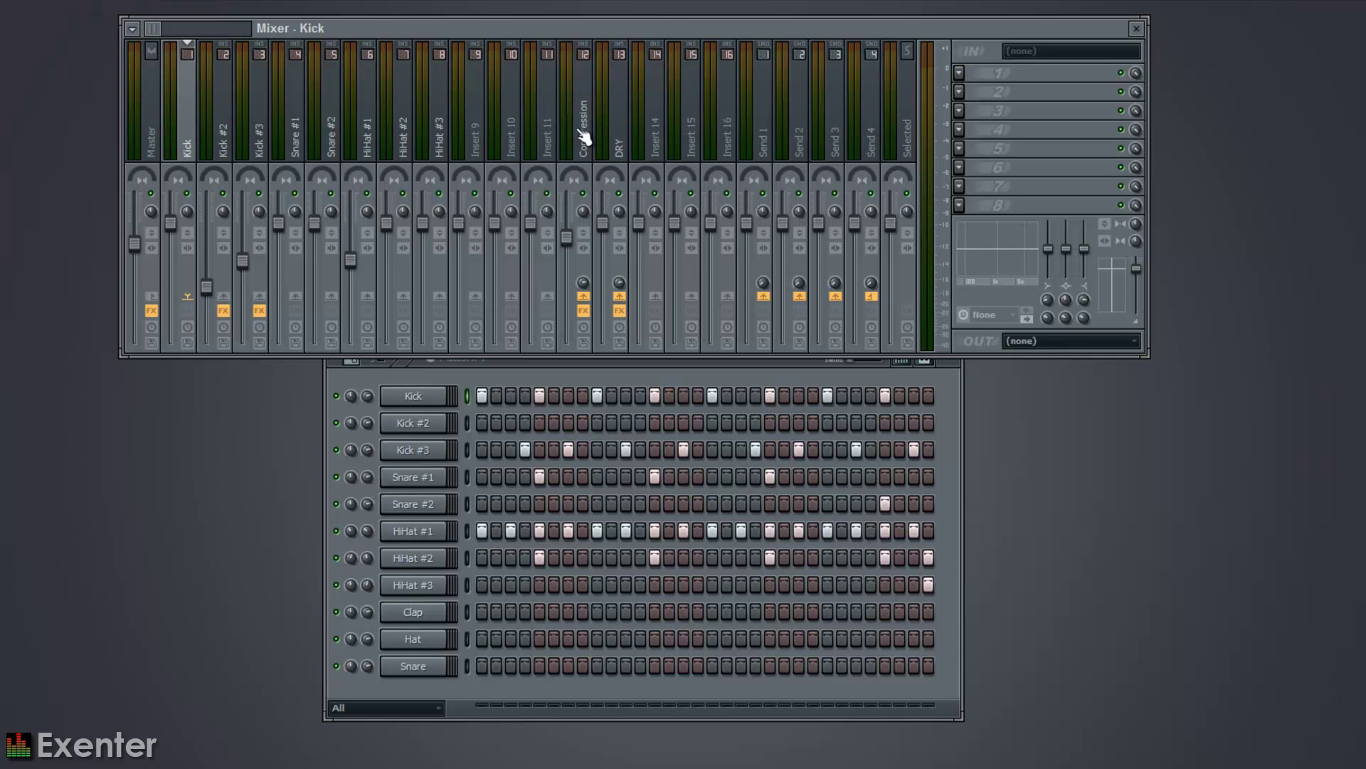
left_click(632, 114)
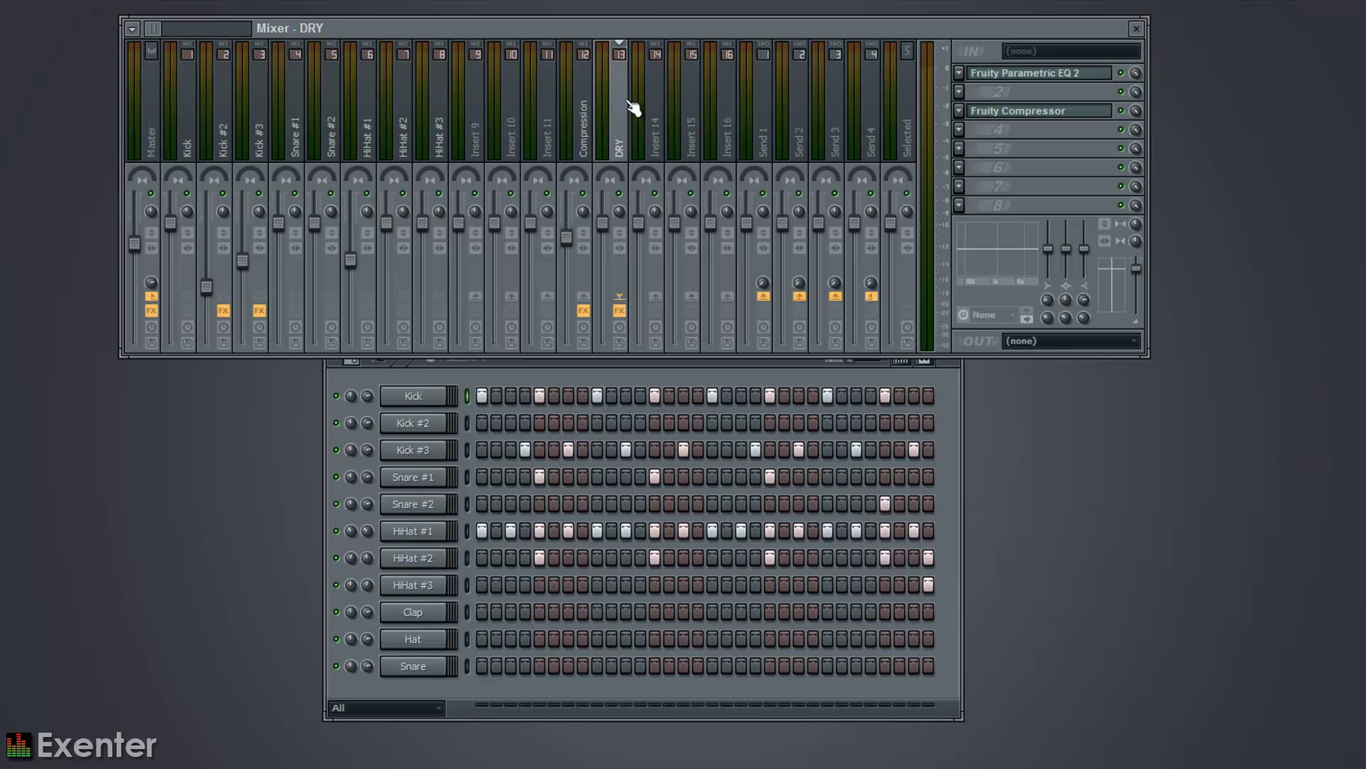
left_click(592, 112)
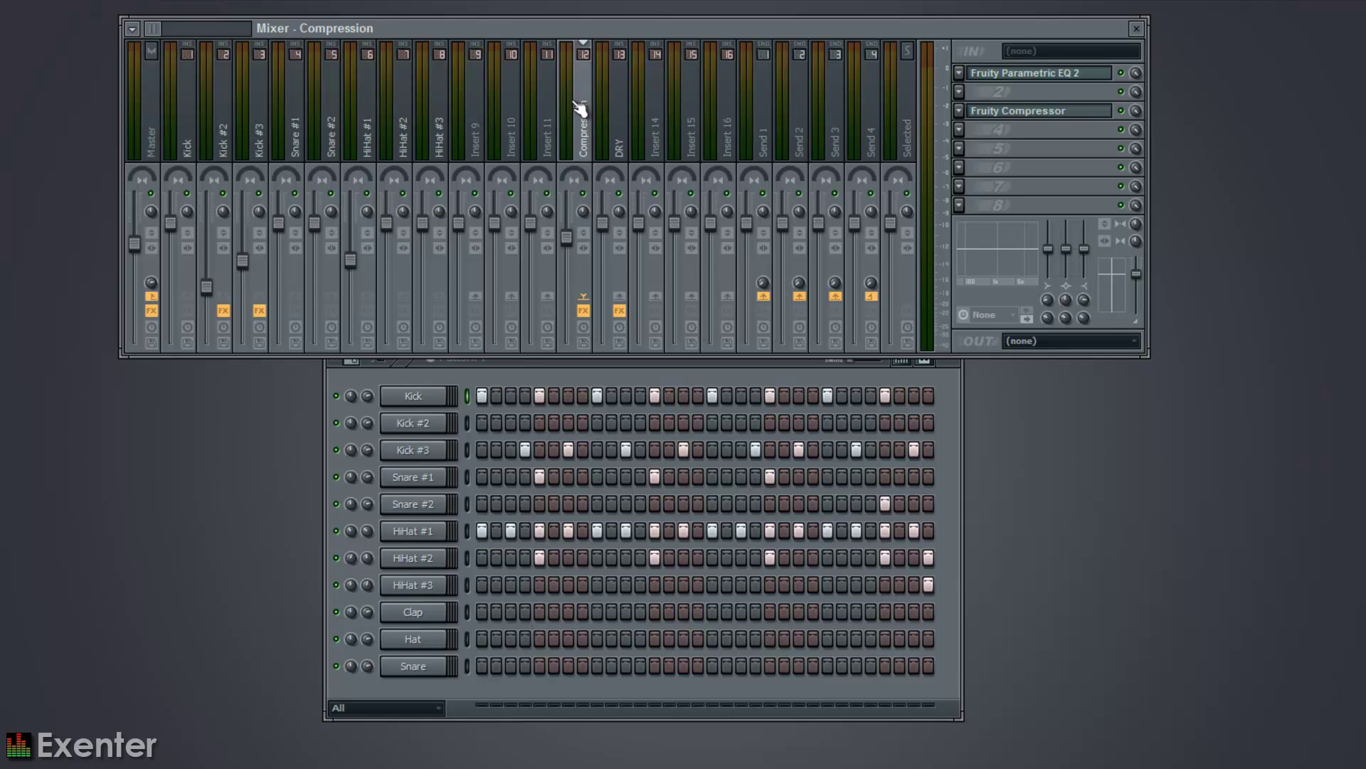
Step: Open the Fruity Compressor on the Compression track and examine its threshold, ratio, gain, attack and release settings
left_click_drag(182, 128, 299, 123)
left_click(585, 122)
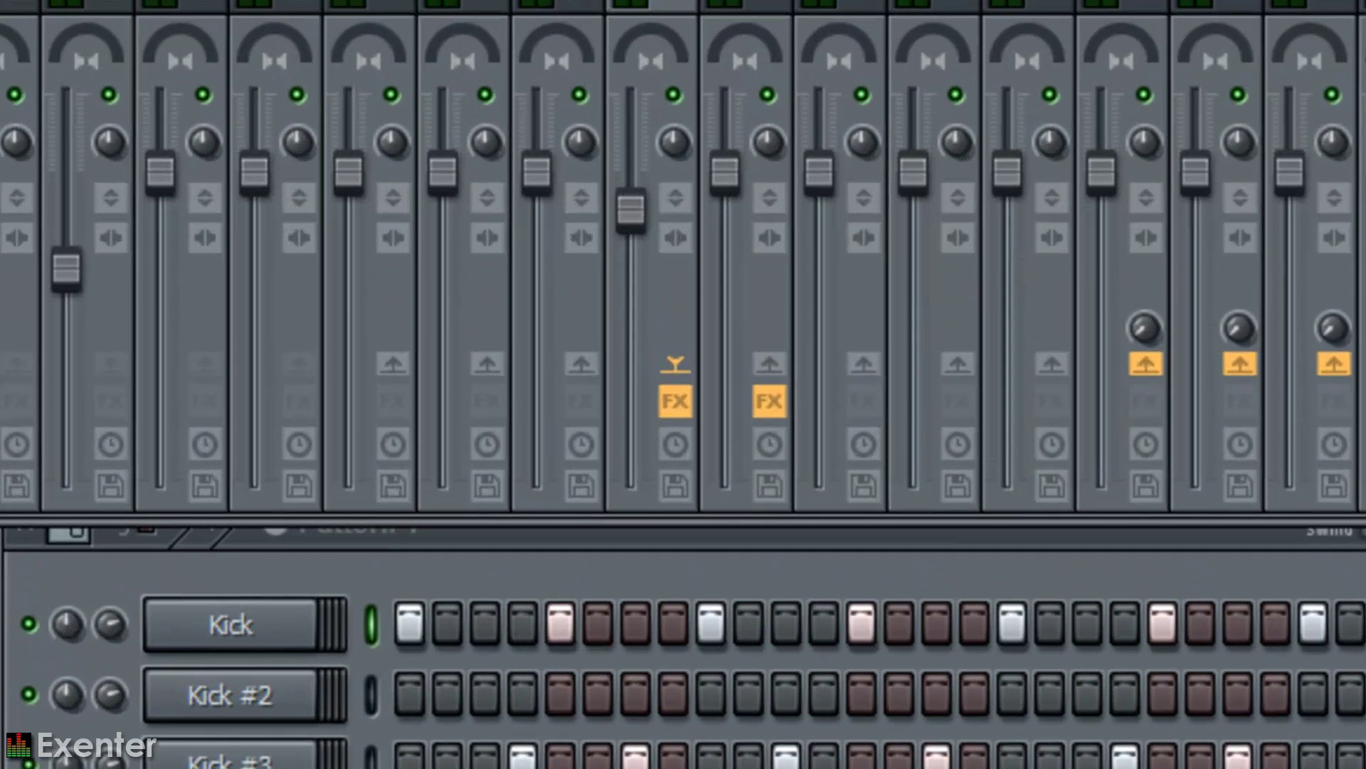
left_click(1045, 112)
left_click_drag(523, 246, 532, 337)
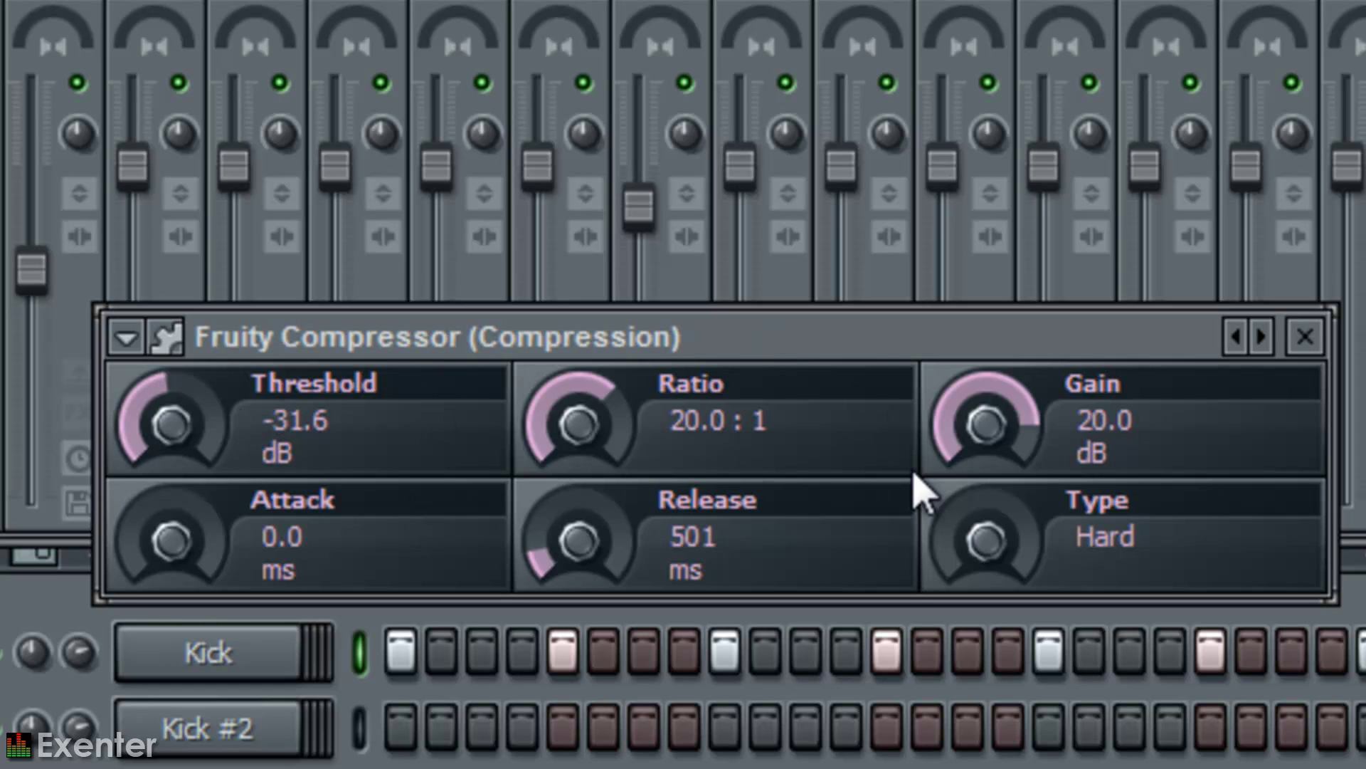
Step: Lower the Compression track's compressor gain to 0.0 dB, play the pattern, and raise the gain back to 20.0 dB
left_click_drag(1007, 427, 955, 366)
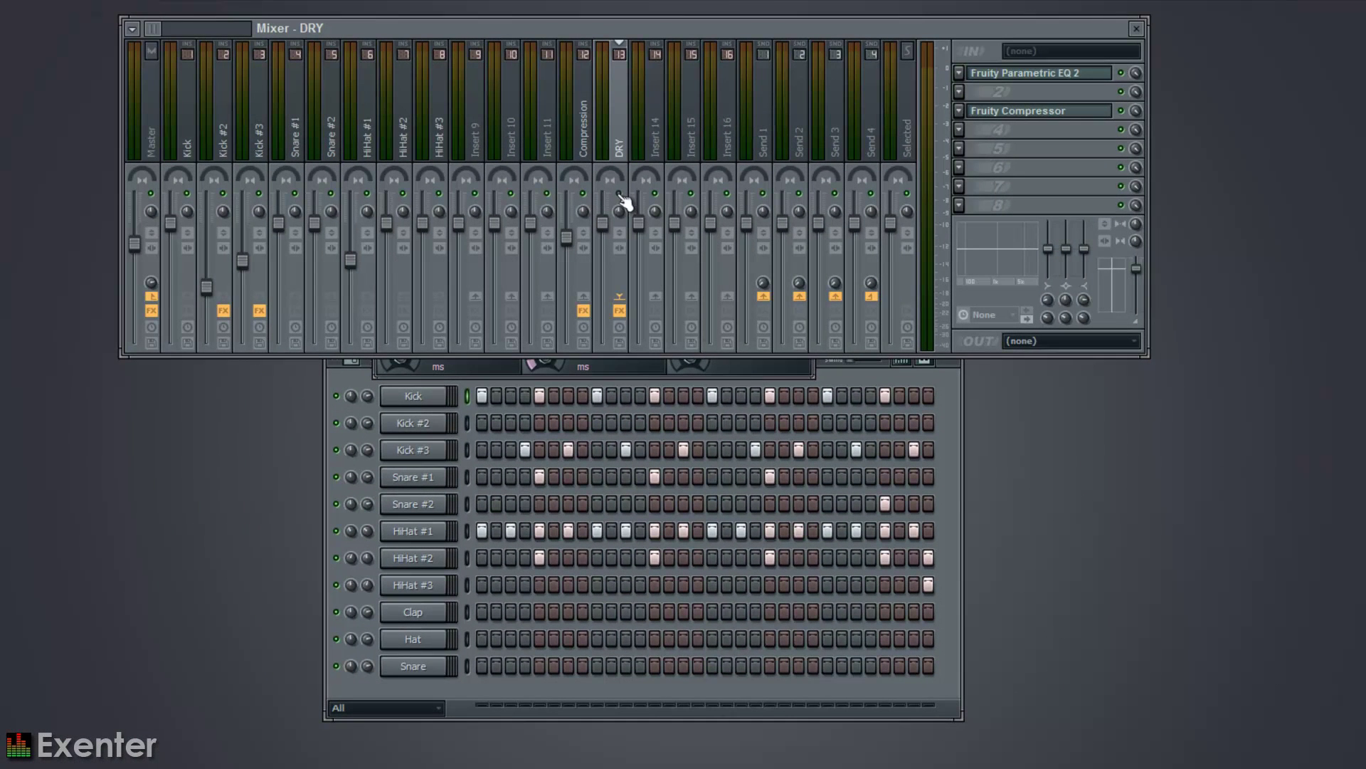
left_click(587, 132)
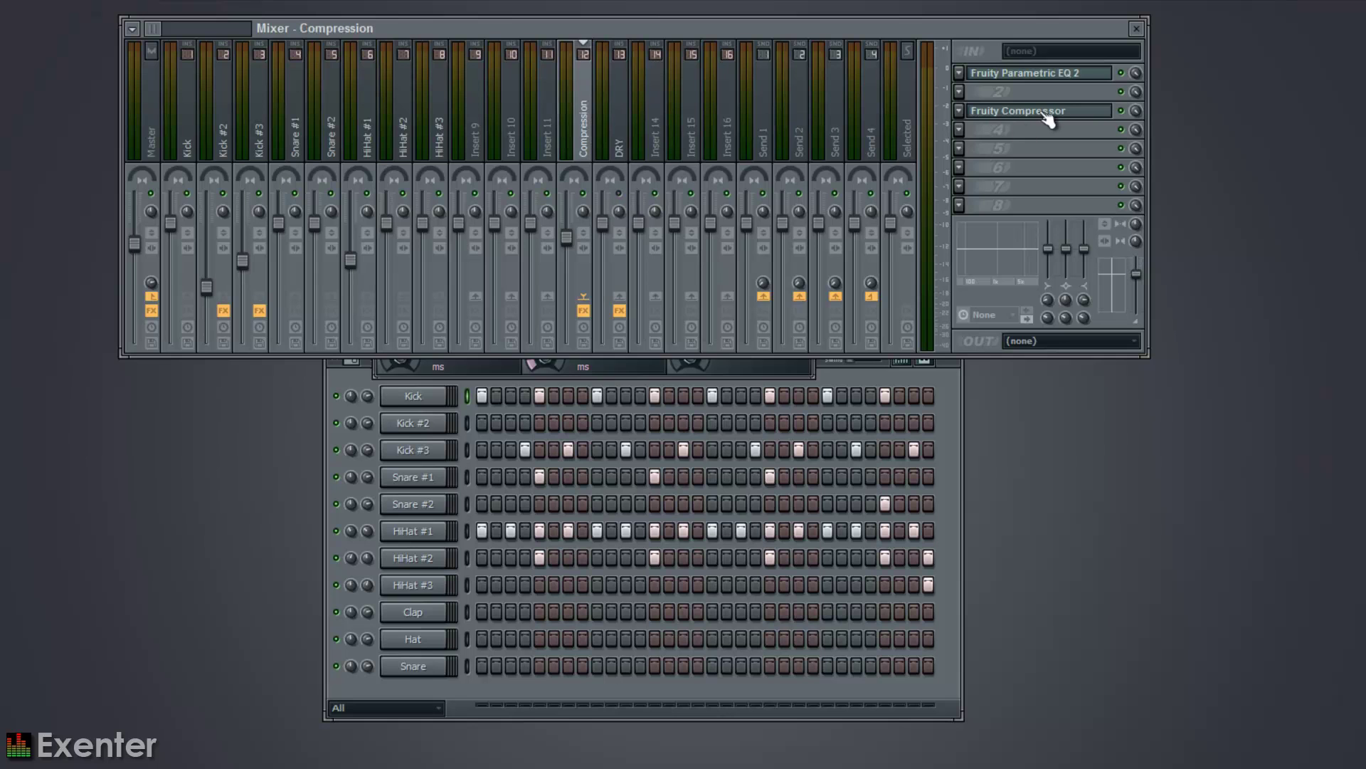
left_click(1050, 115)
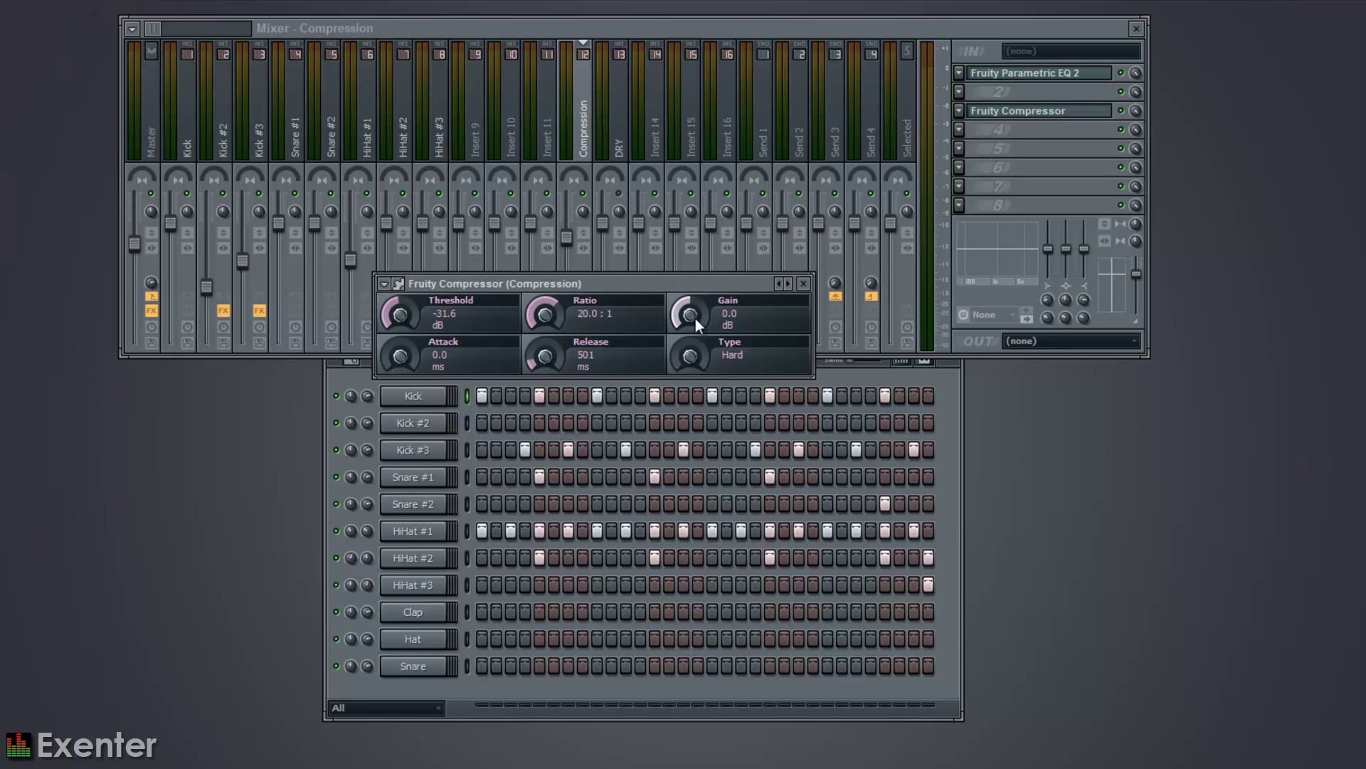
key("space")
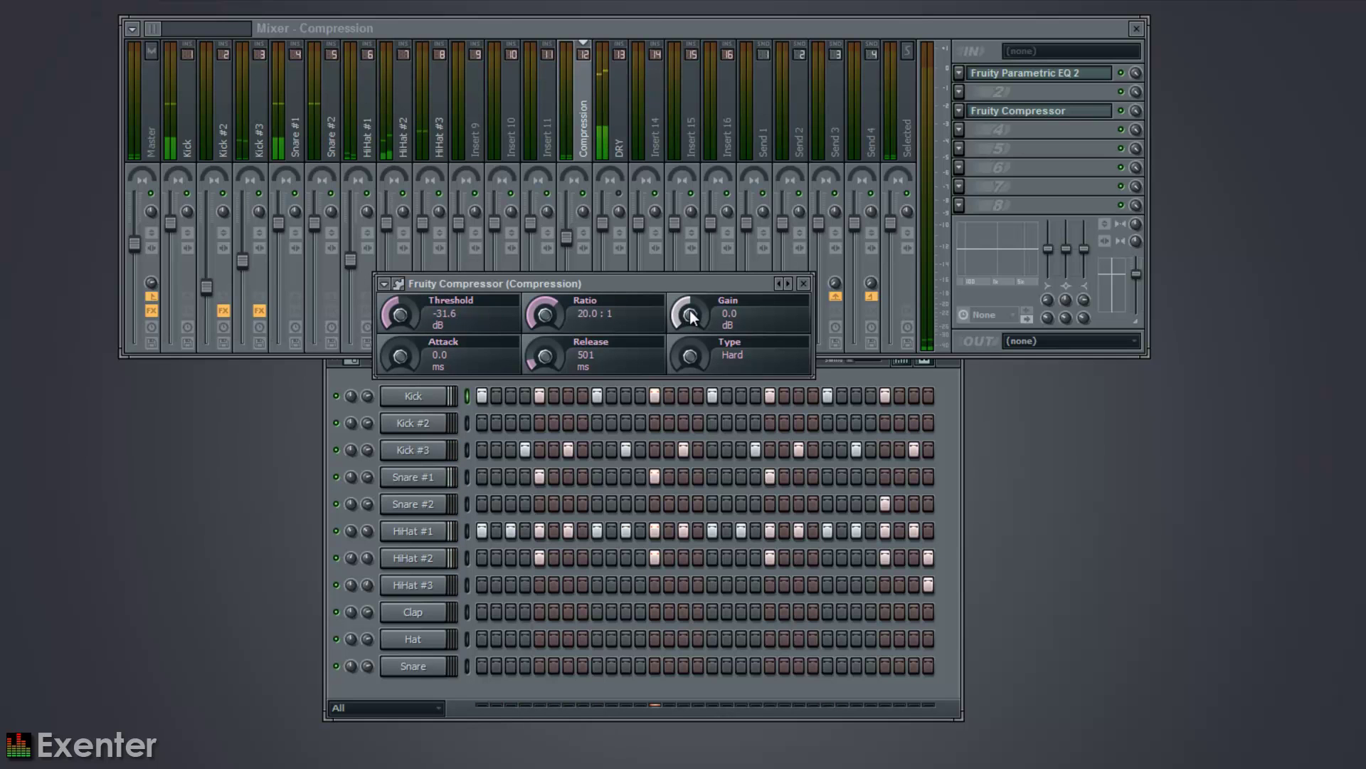
left_click_drag(680, 330, 707, 124)
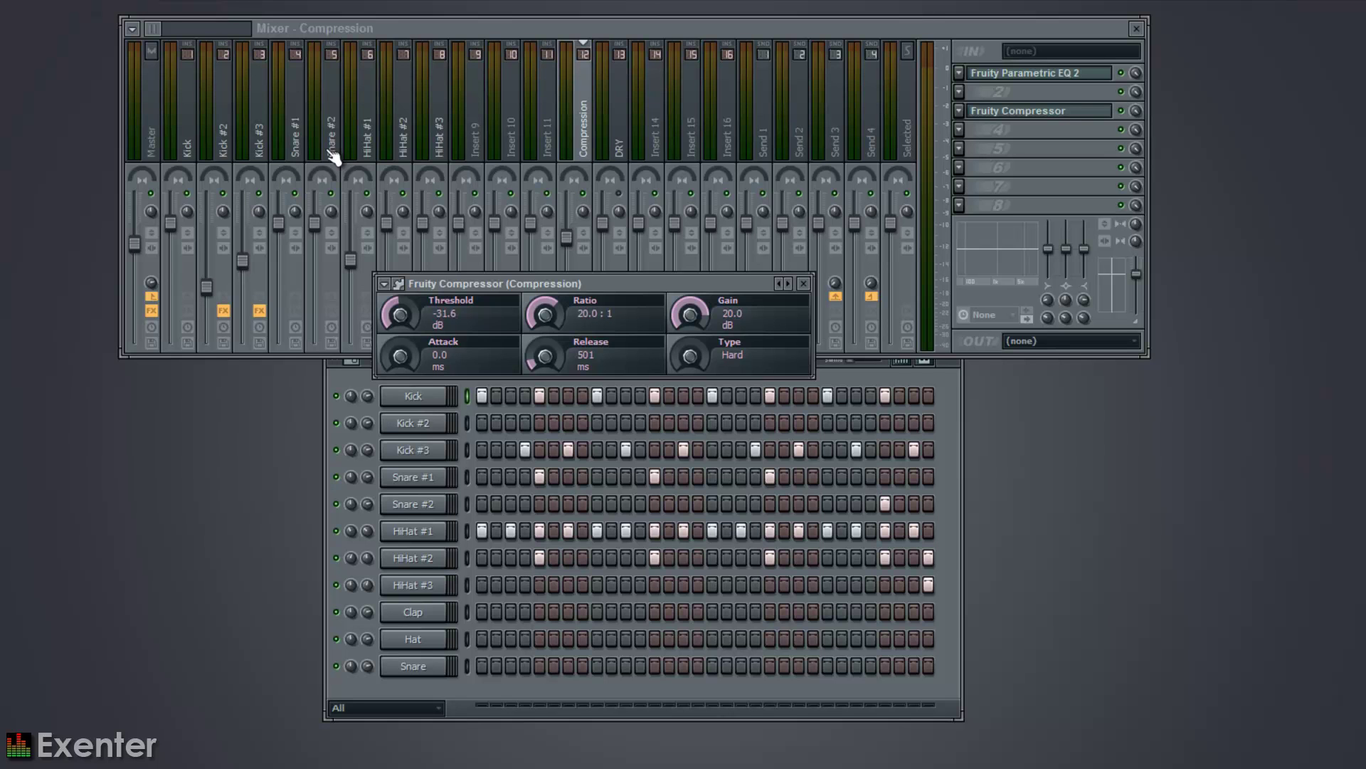
Step: Review the Compression track and switch to the DRY track for comparison
left_click(588, 104)
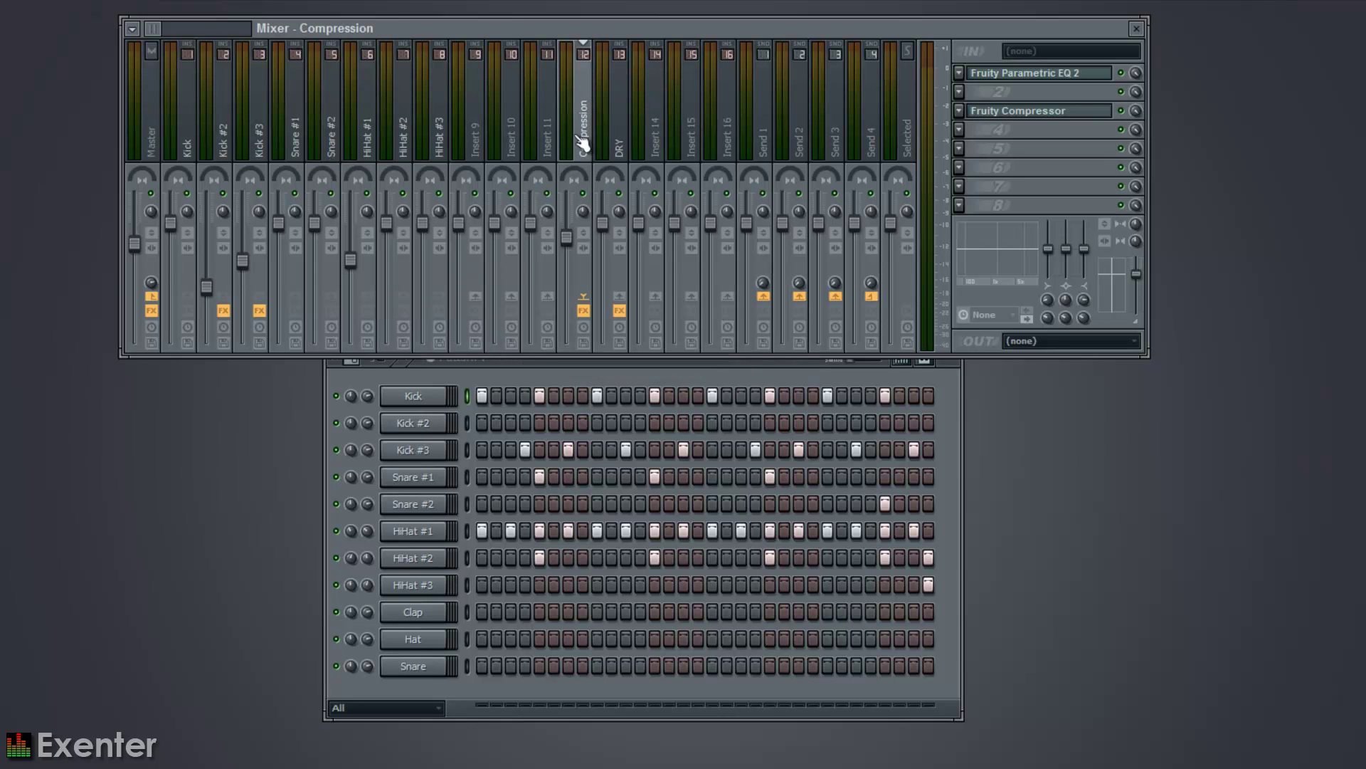
left_click(623, 123)
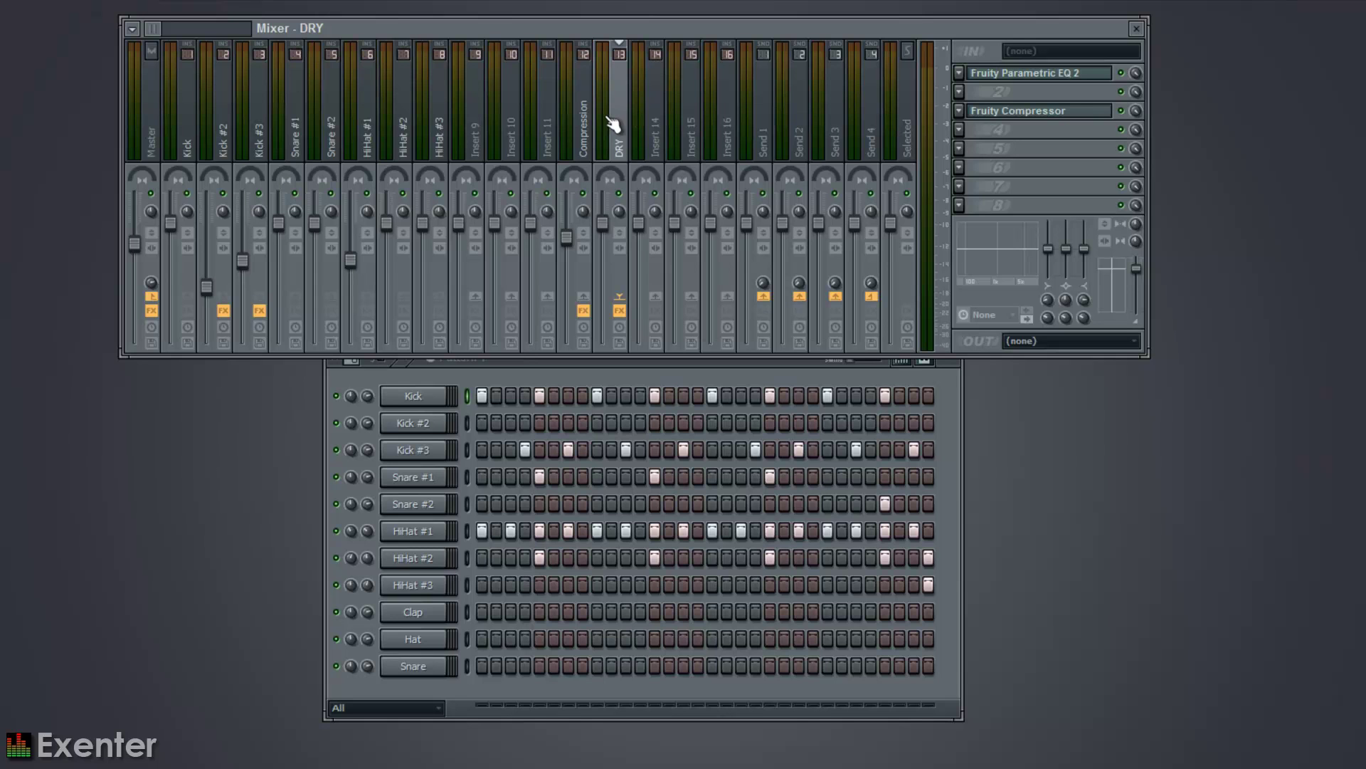
Step: Compare the effects and routing of the Compression, DRY and Master mixer tracks by viewing them in turn
left_click(585, 118)
left_click(622, 104)
left_click(590, 132)
left_click(616, 129)
left_click(589, 129)
left_click(617, 131)
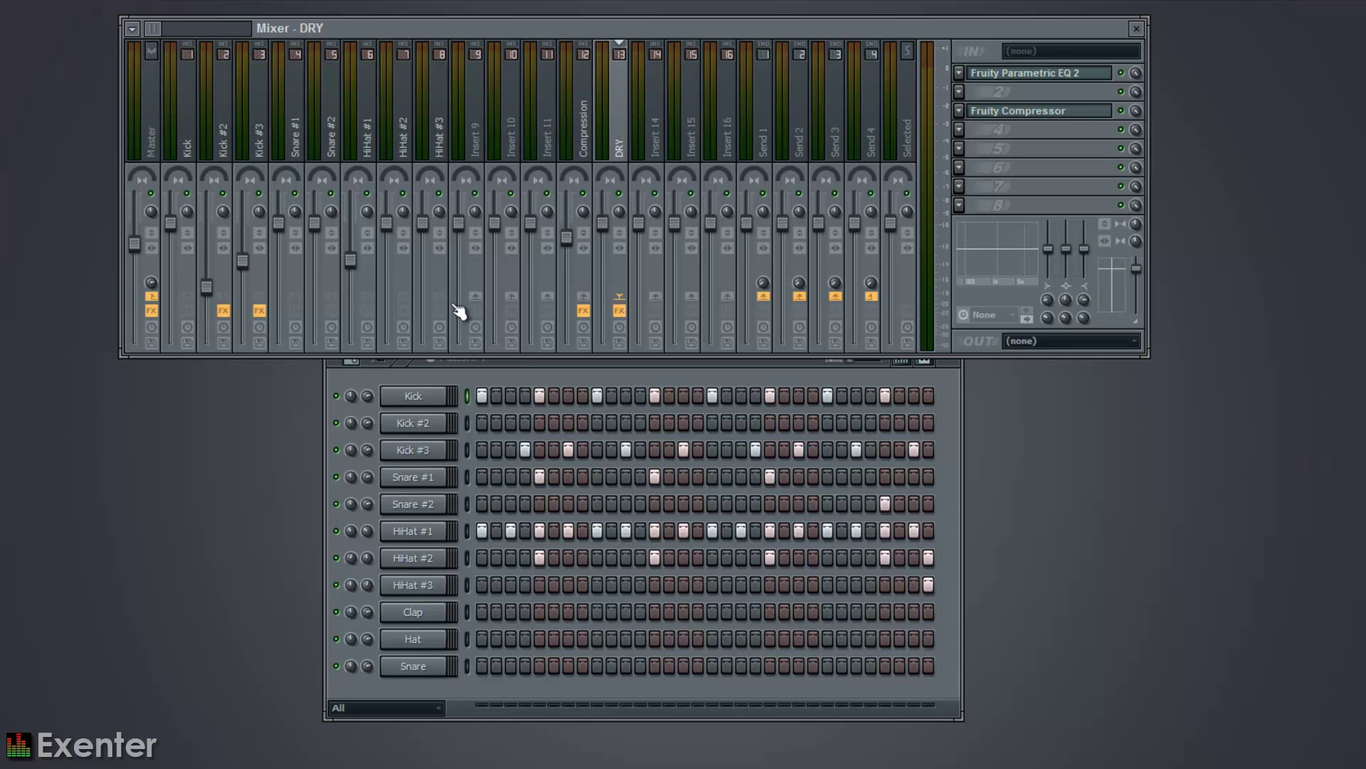
left_click(150, 127)
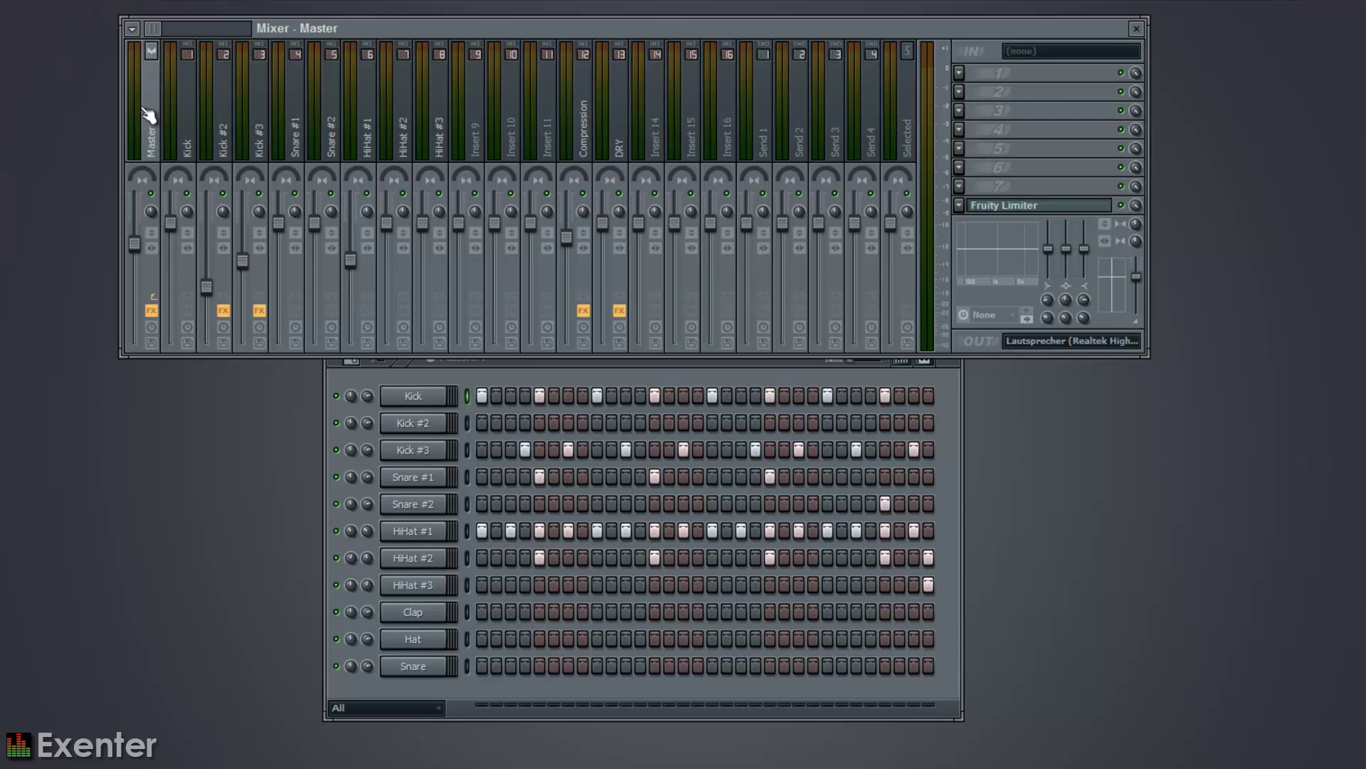
left_click(614, 132)
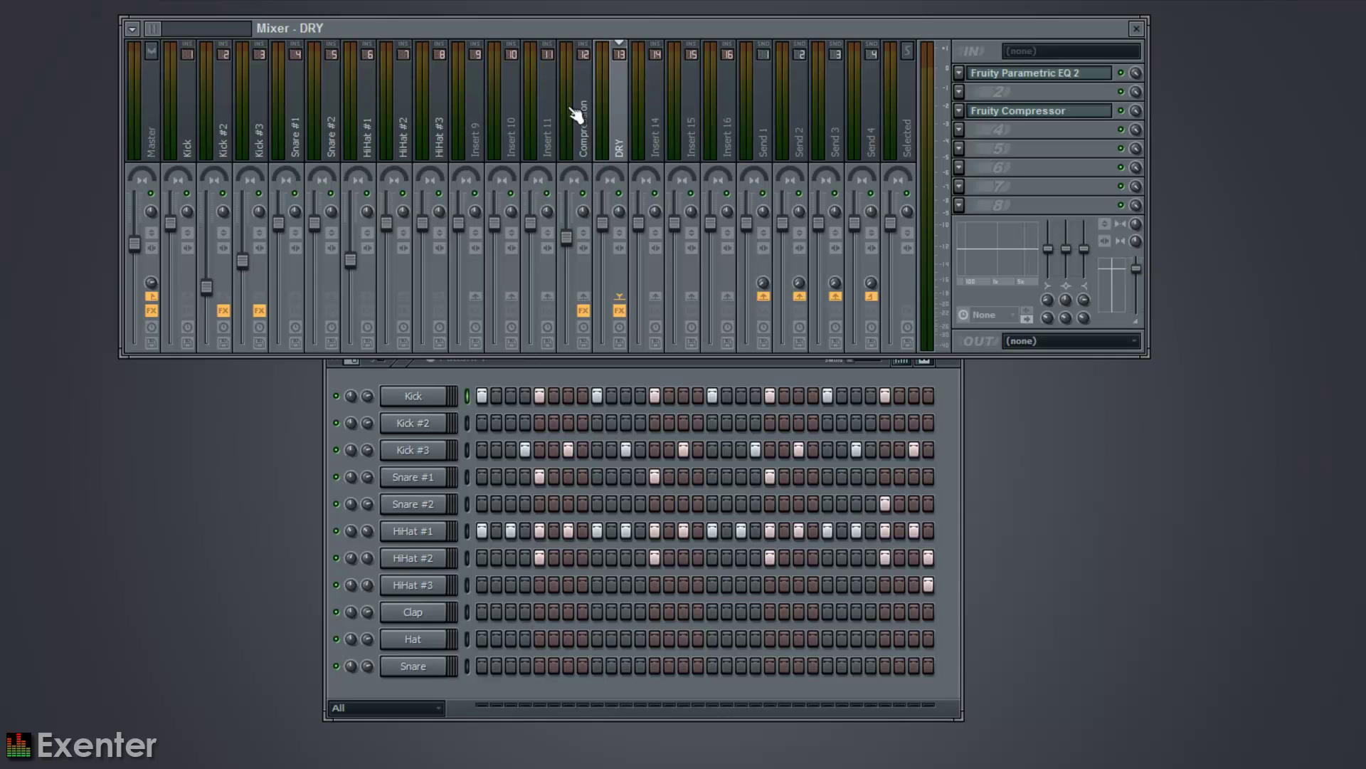
left_click(586, 121)
left_click(614, 122)
left_click(587, 121)
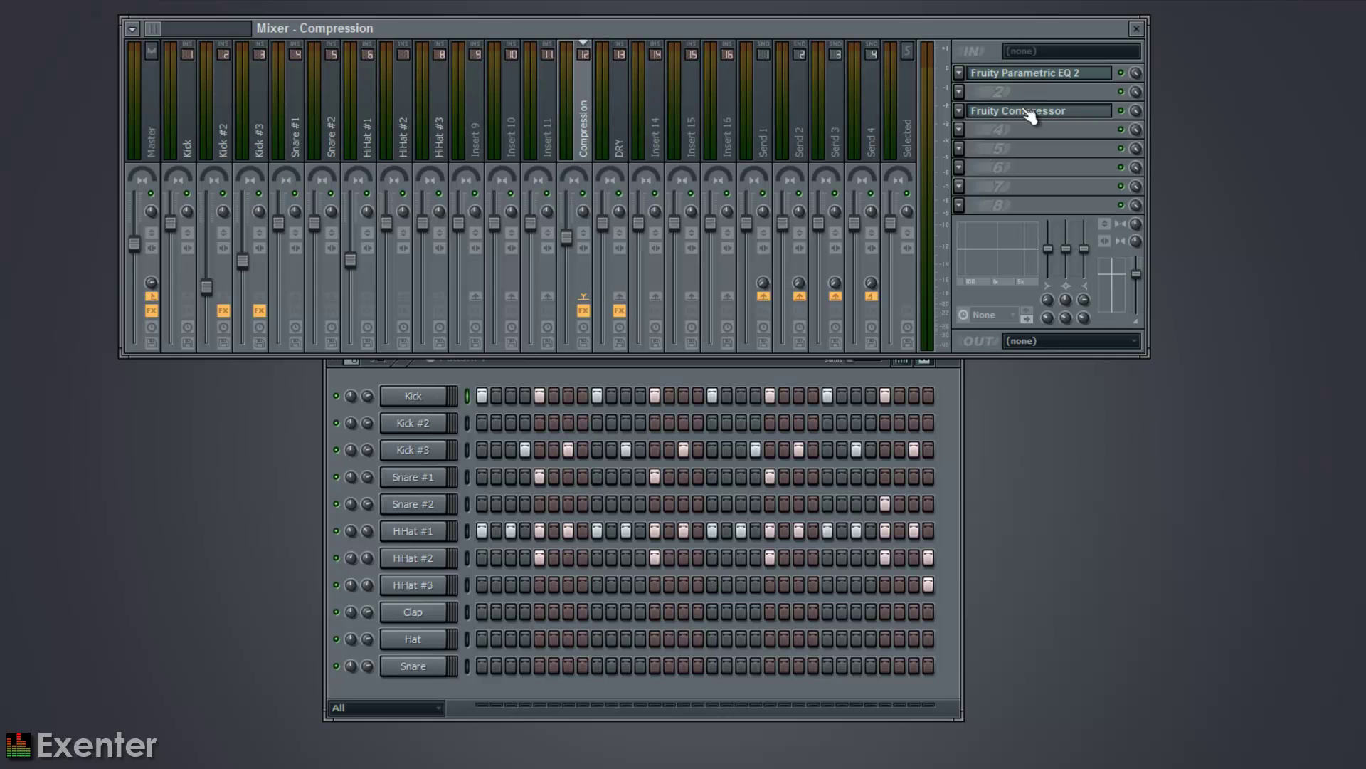
Step: Alternate between the DRY and Compression tracks to check whether Fruity Compressor is enabled on each
left_click(623, 143)
left_click(592, 147)
left_click(623, 153)
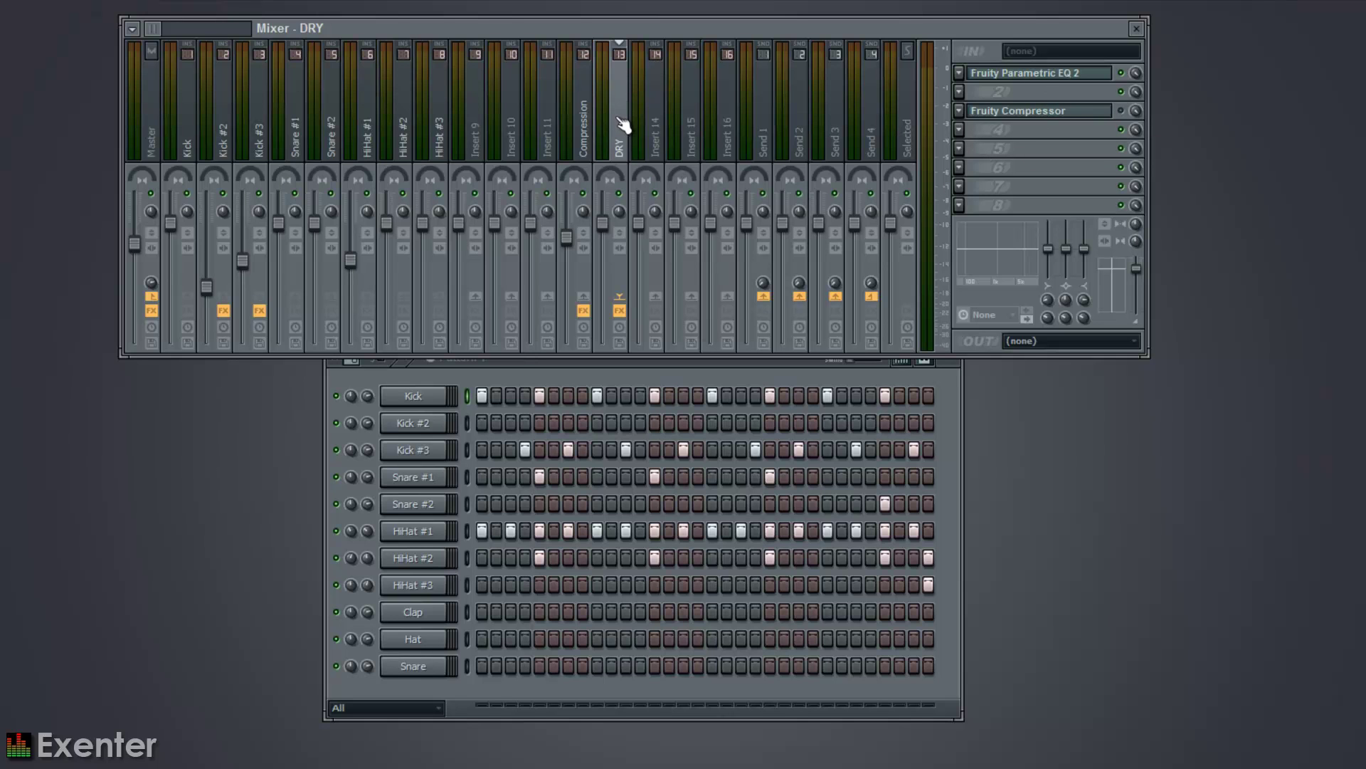
left_click(588, 125)
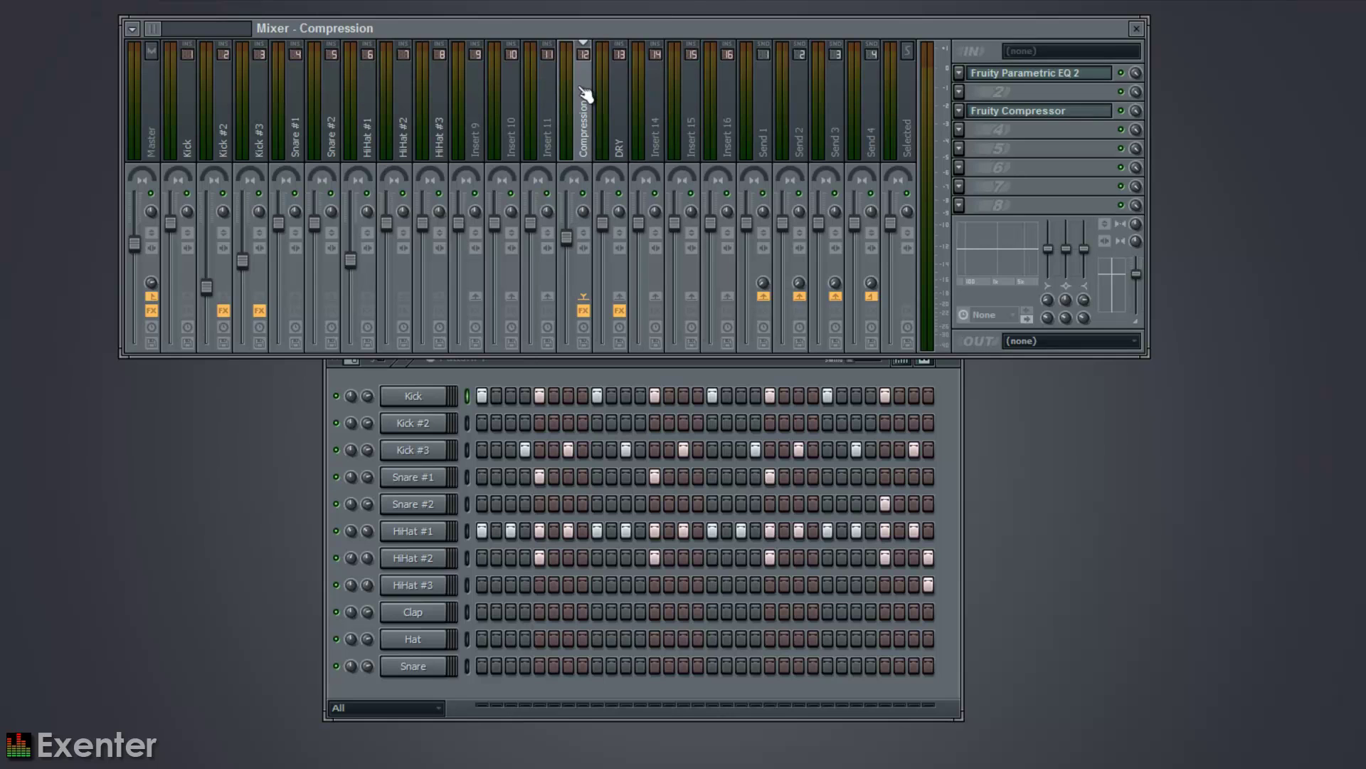
left_click(622, 118)
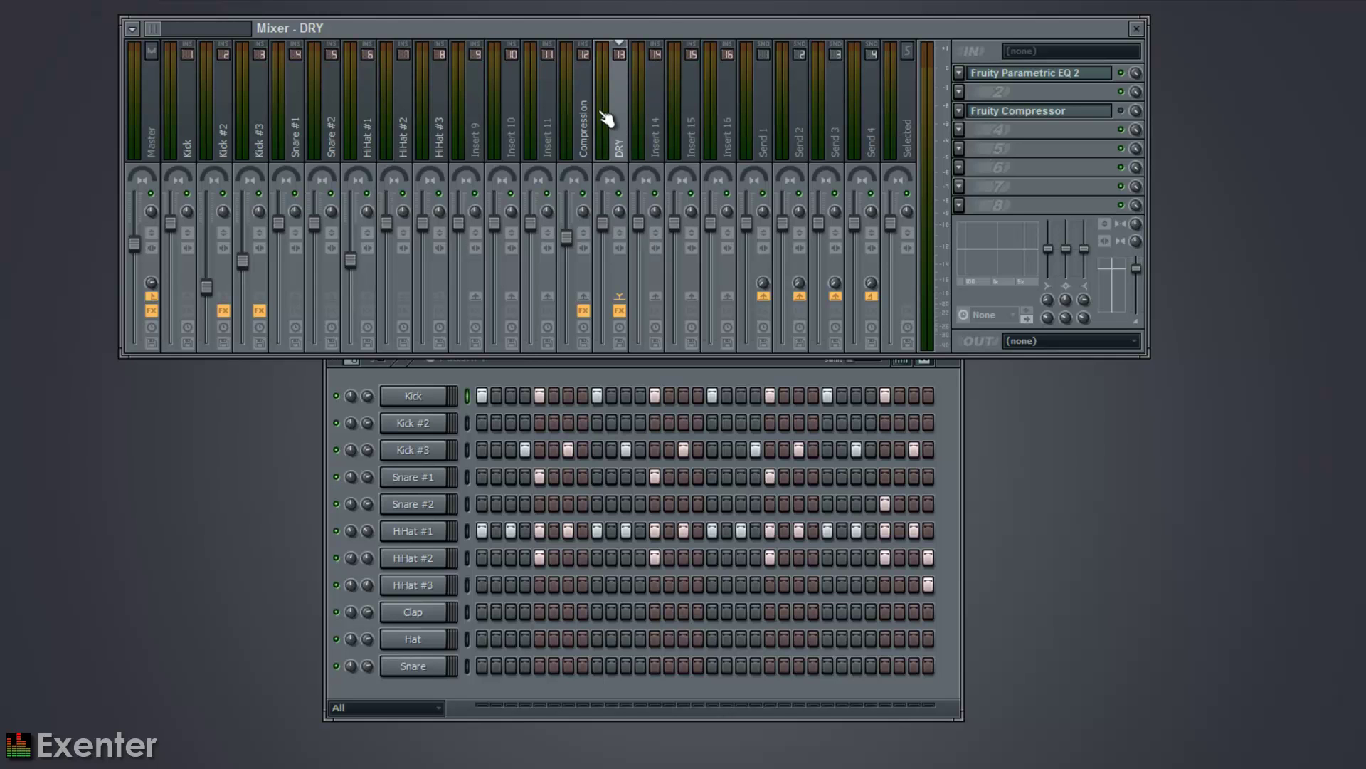
Step: Play the pattern while switching the DRY track's Fruity Compressor off and on to compare the sound, leaving it enabled
left_click(1121, 111)
key("space")
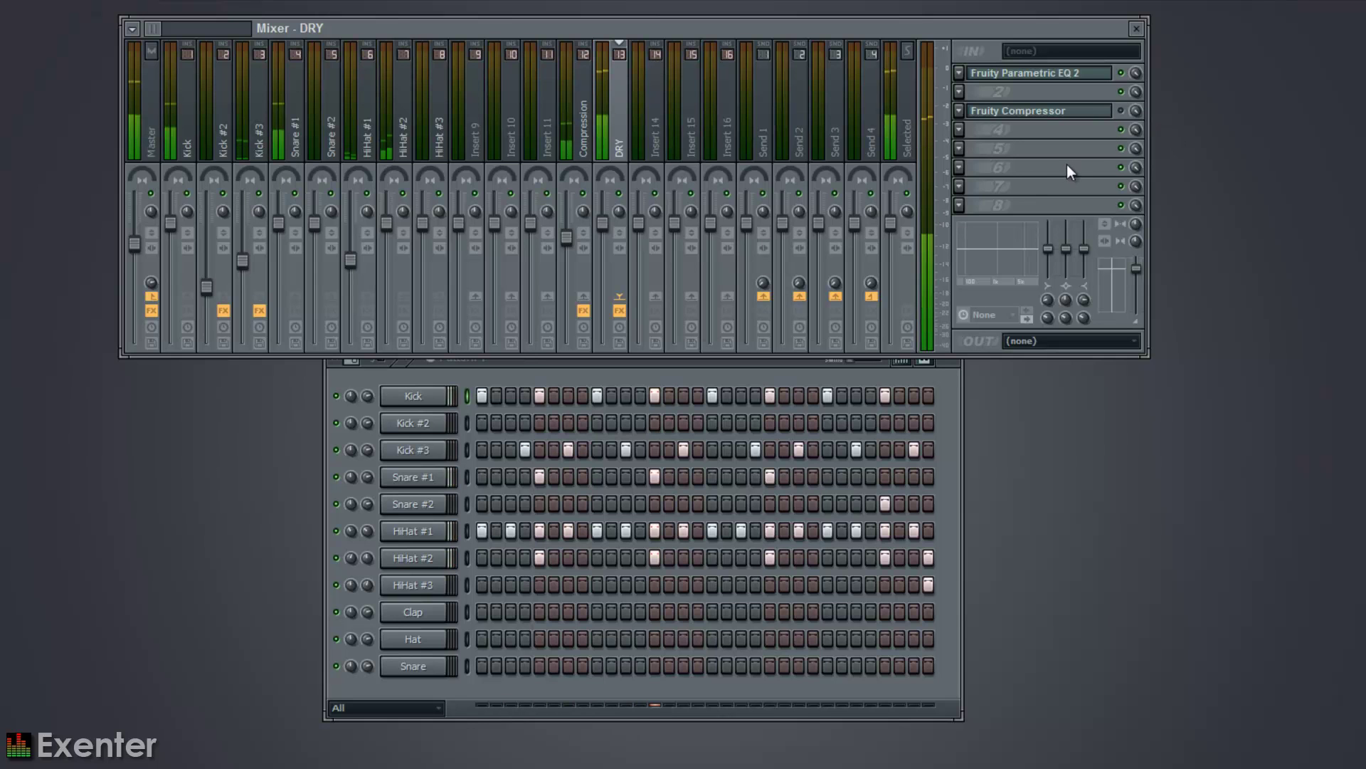
left_click(1125, 114)
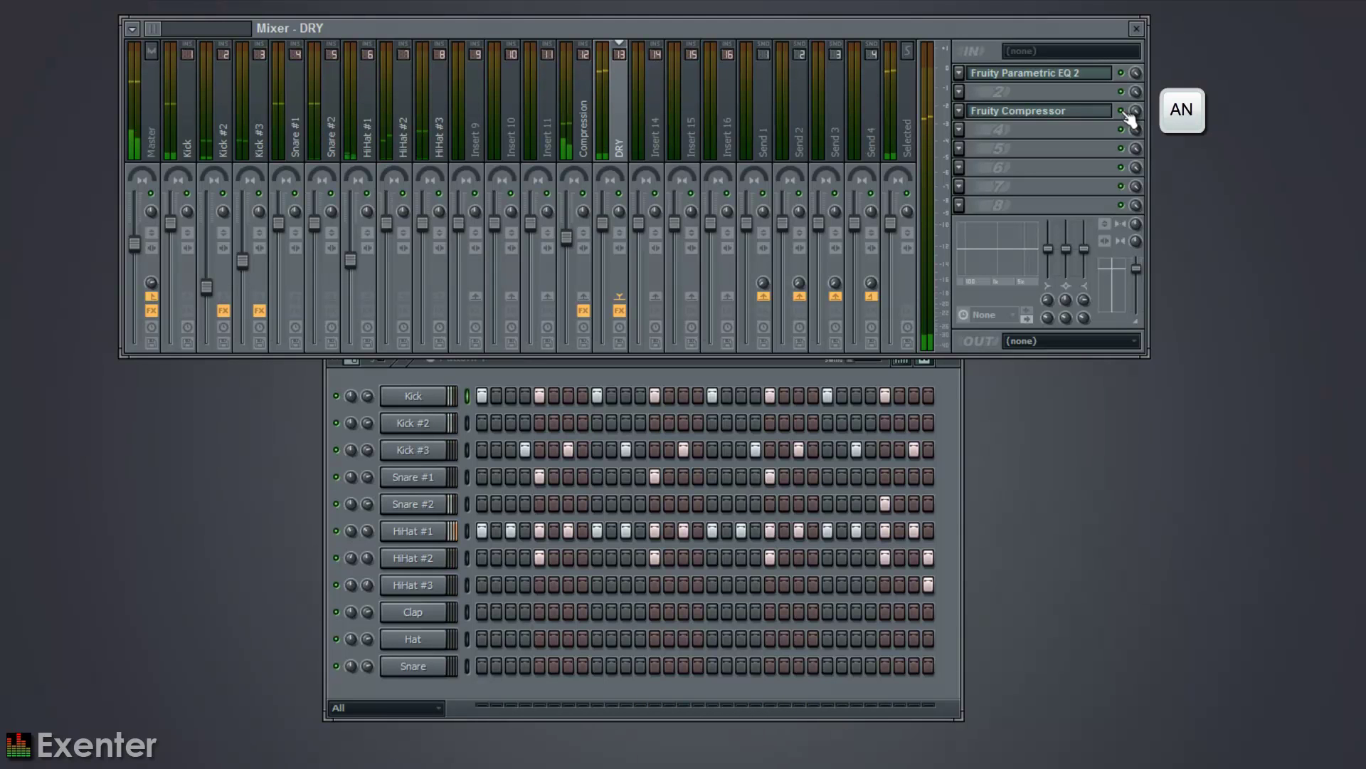
left_click(1124, 112)
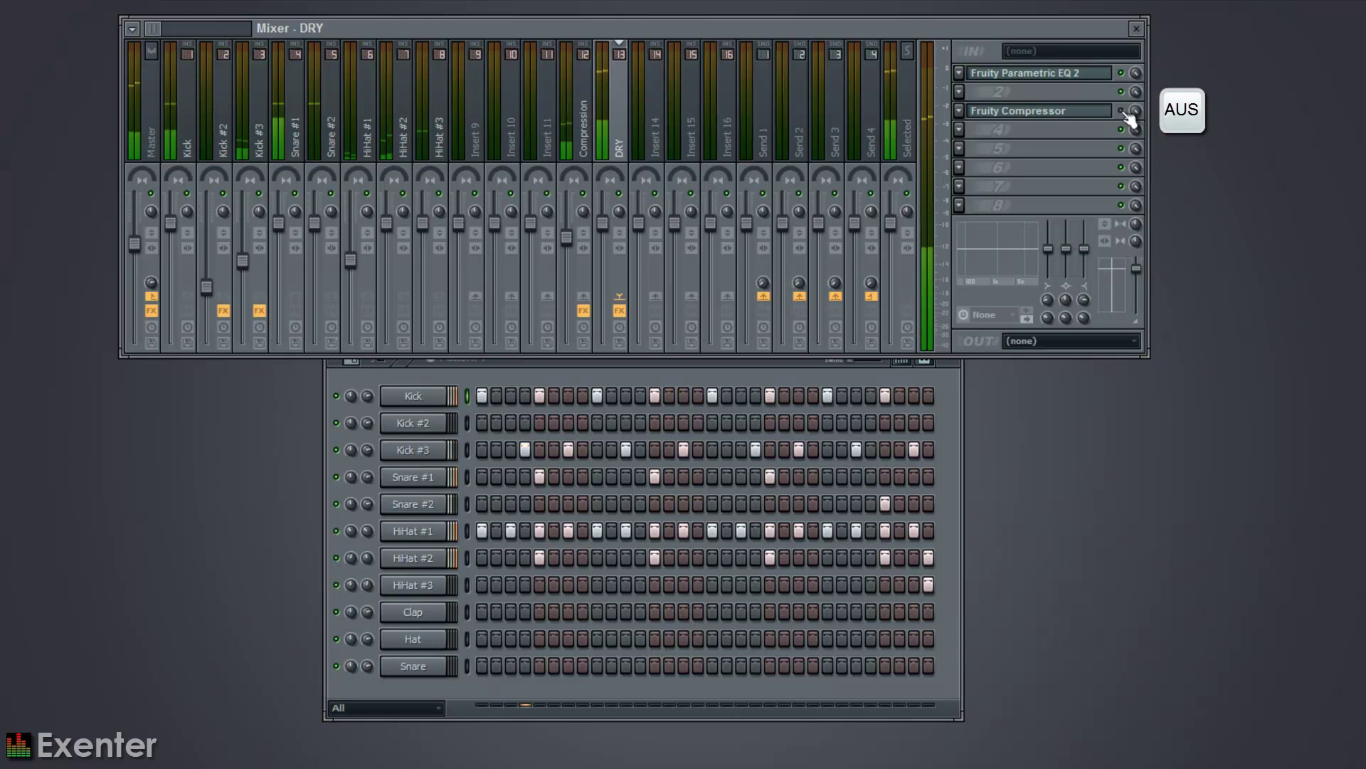
left_click(1123, 112)
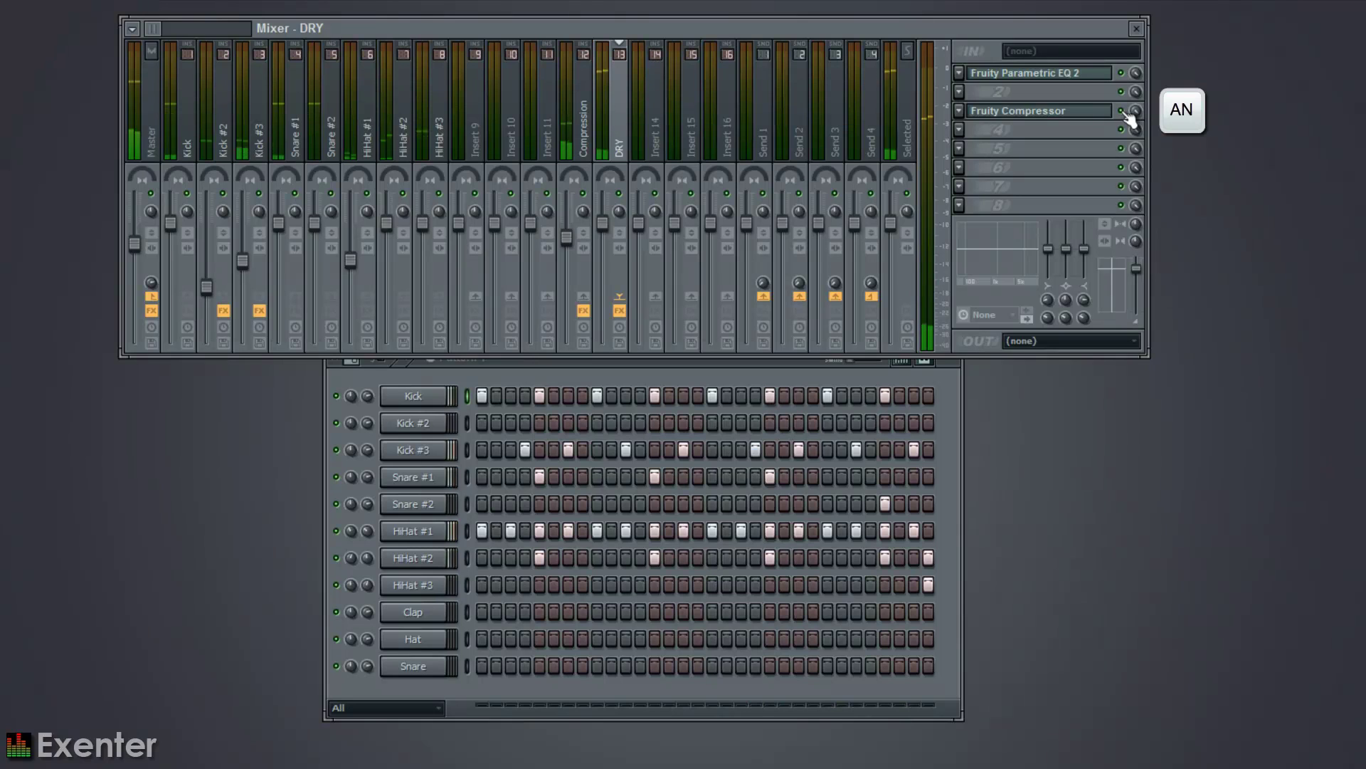
left_click(1123, 112)
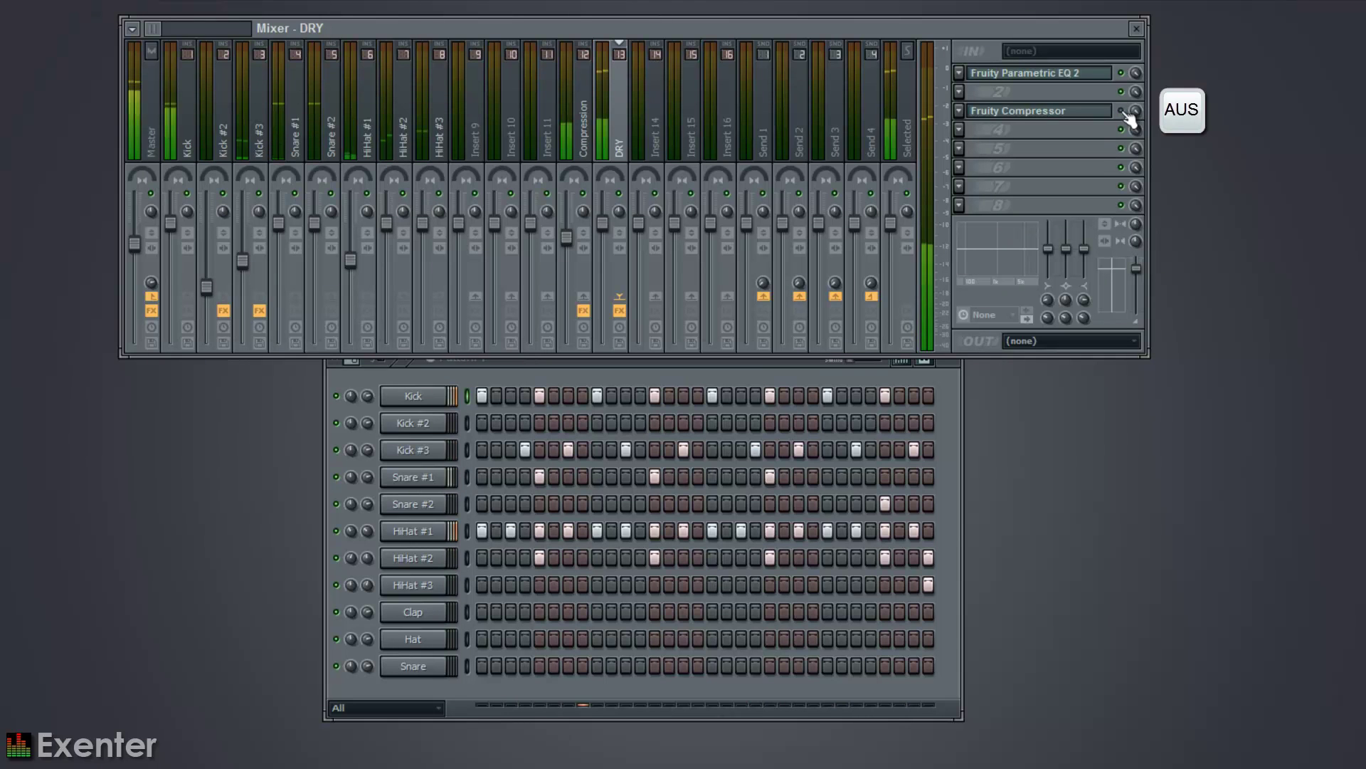
left_click(1124, 112)
key("space")
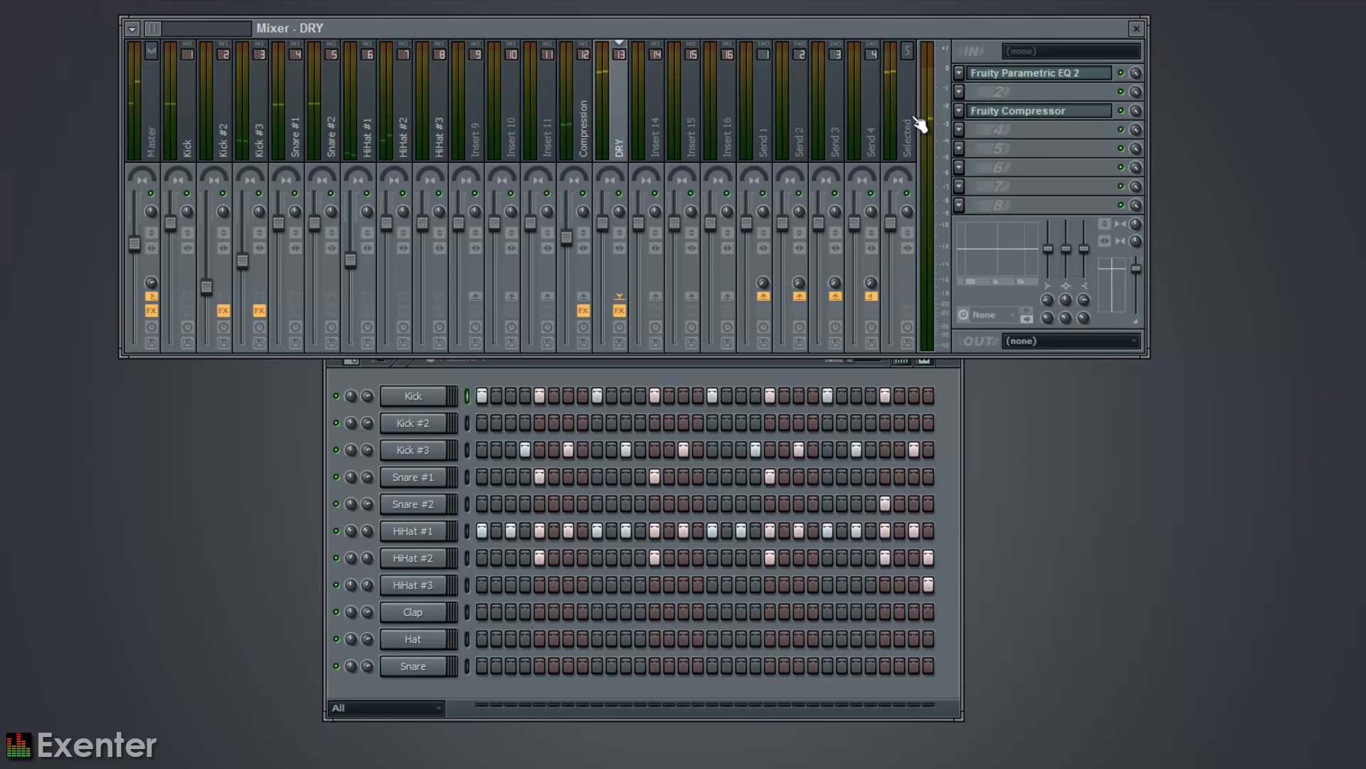
Step: Examine the DRY track's Fruity Compressor settings and compare the DRY track with the Compression track again
left_click(1006, 111)
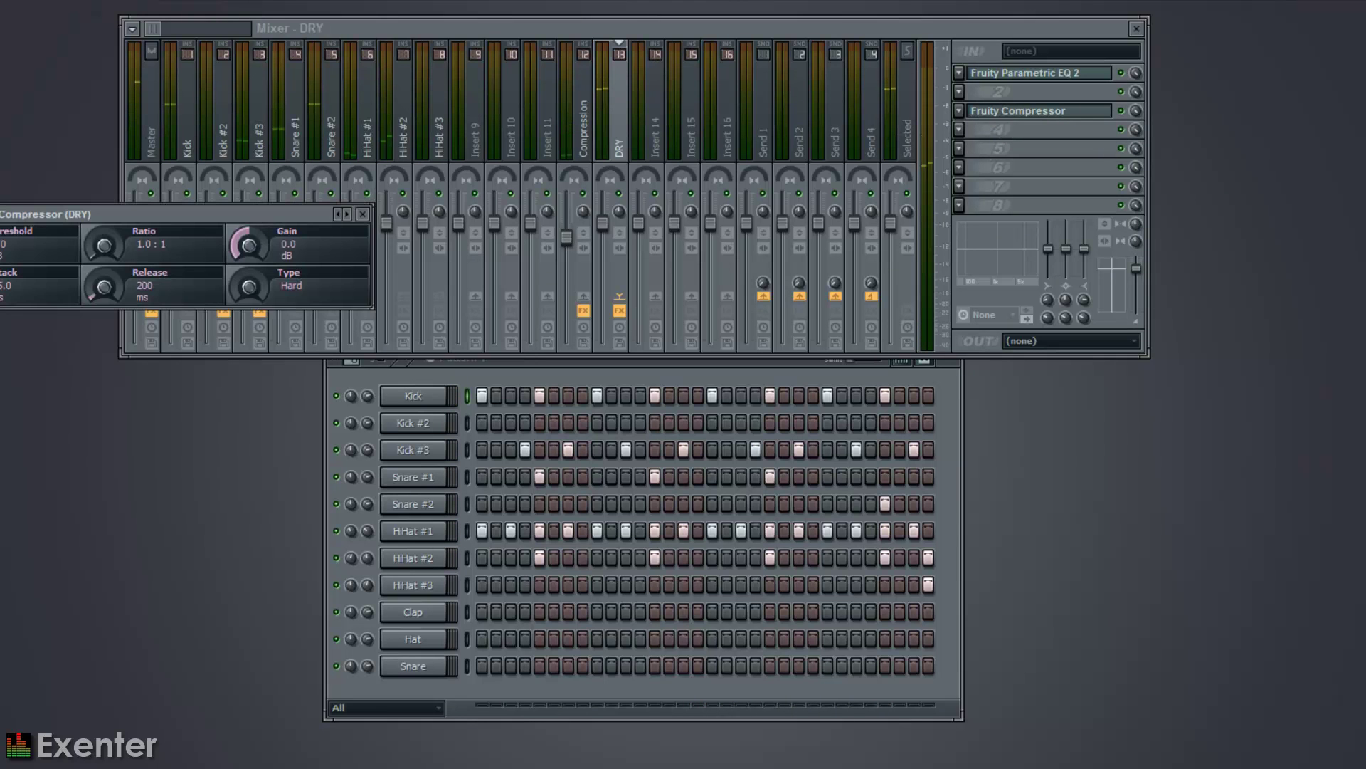
left_click(363, 213)
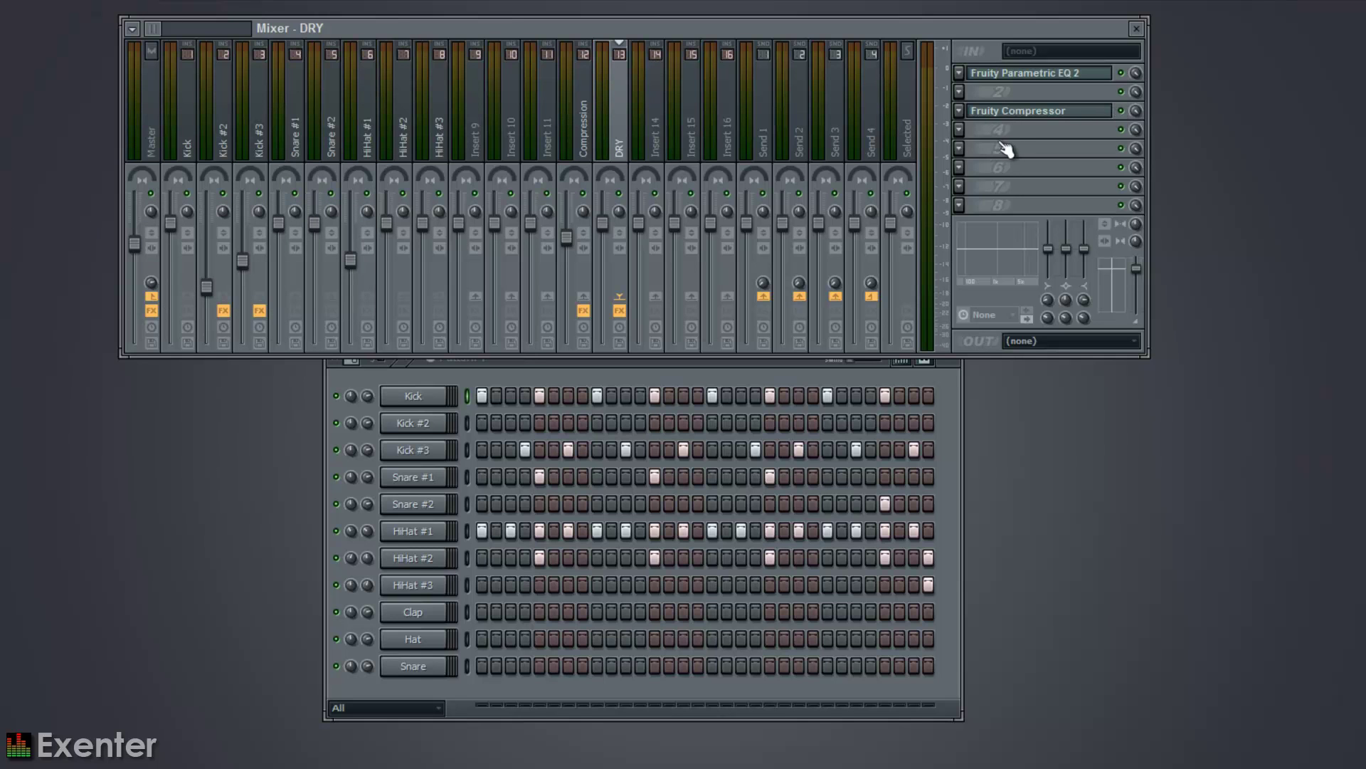
left_click(583, 142)
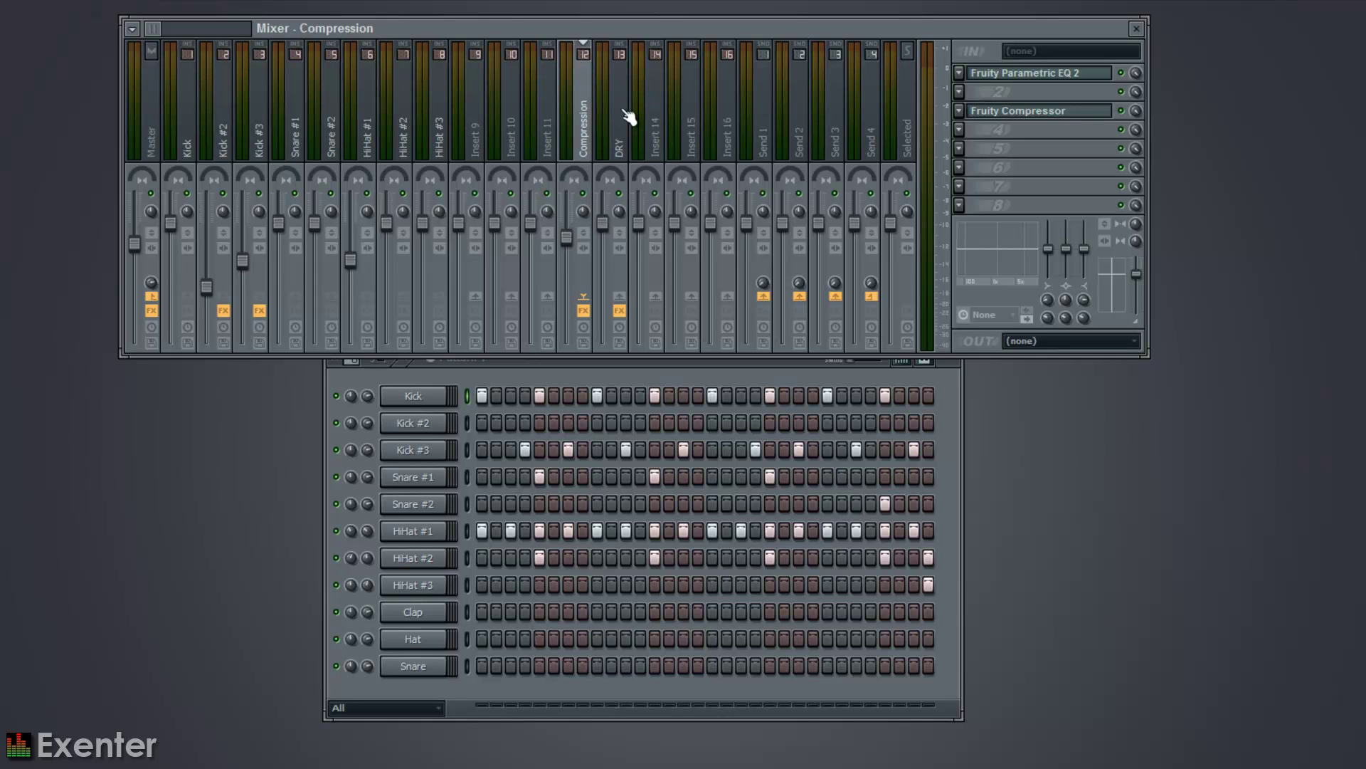
left_click(626, 122)
left_click(590, 128)
left_click(620, 146)
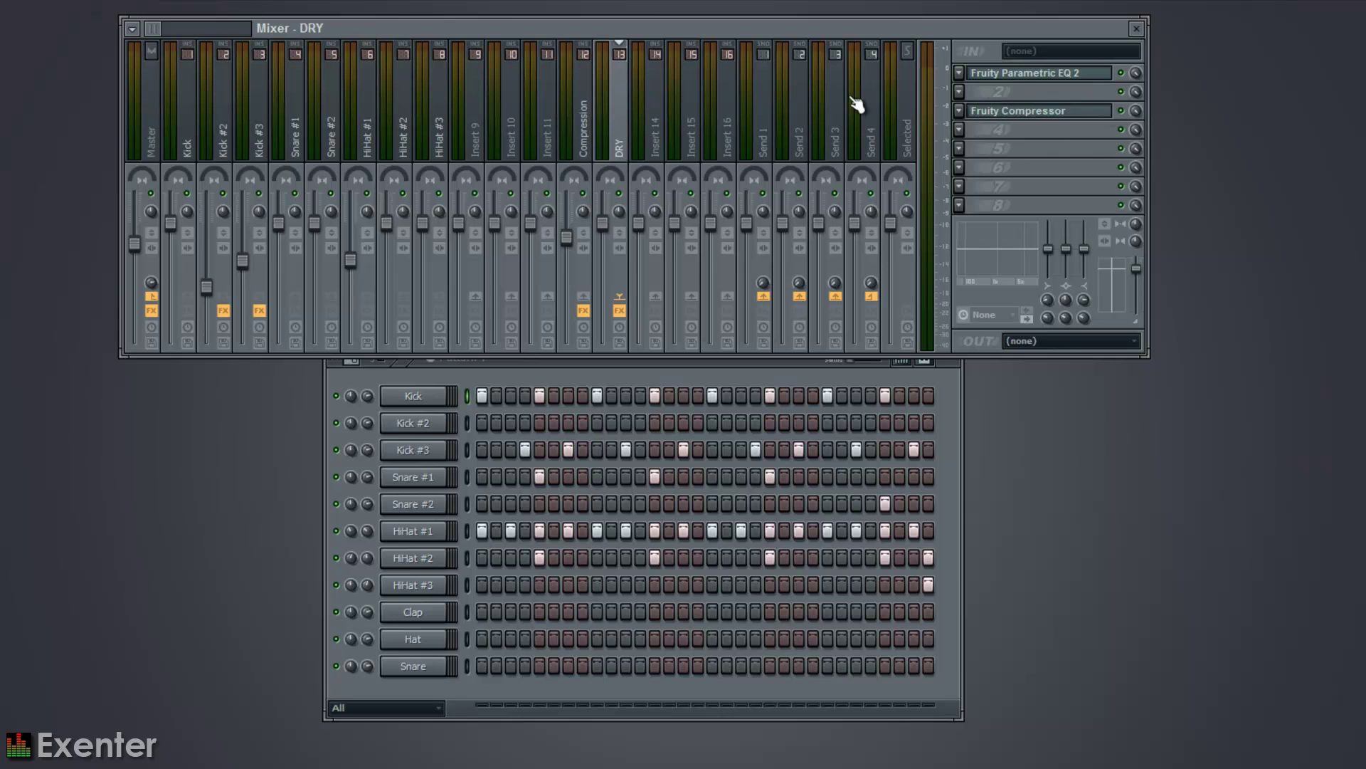
left_click(585, 142)
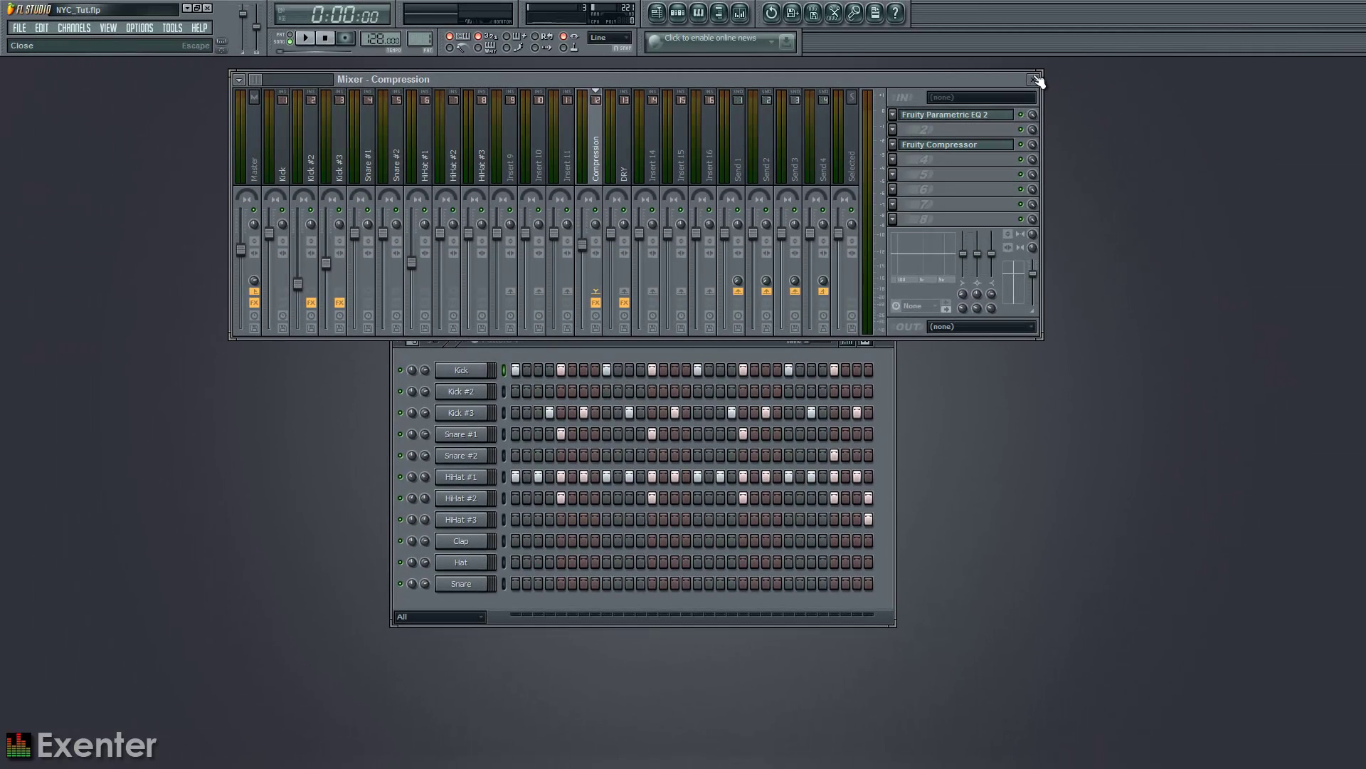
Step: Close the example project's mixer and look over the empty mixer of the new project
left_click(1035, 79)
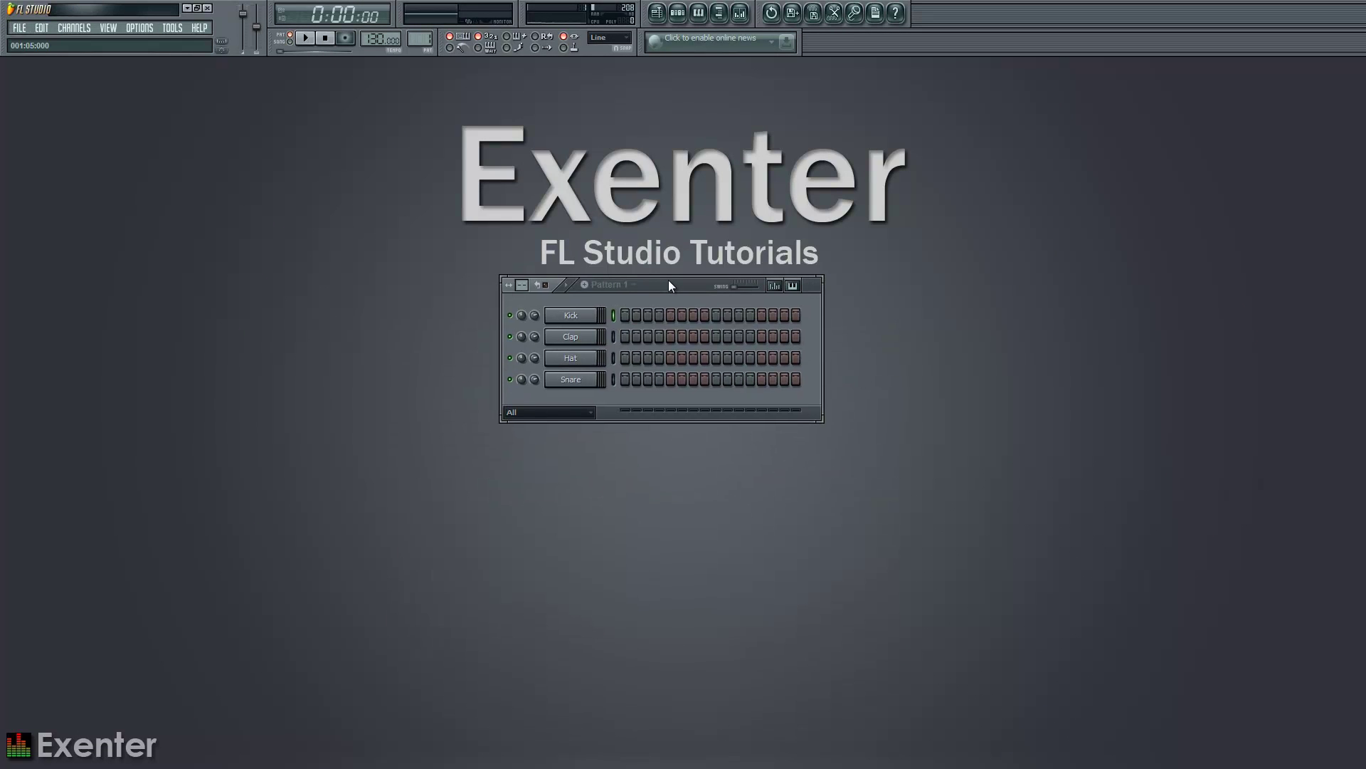
key("F9")
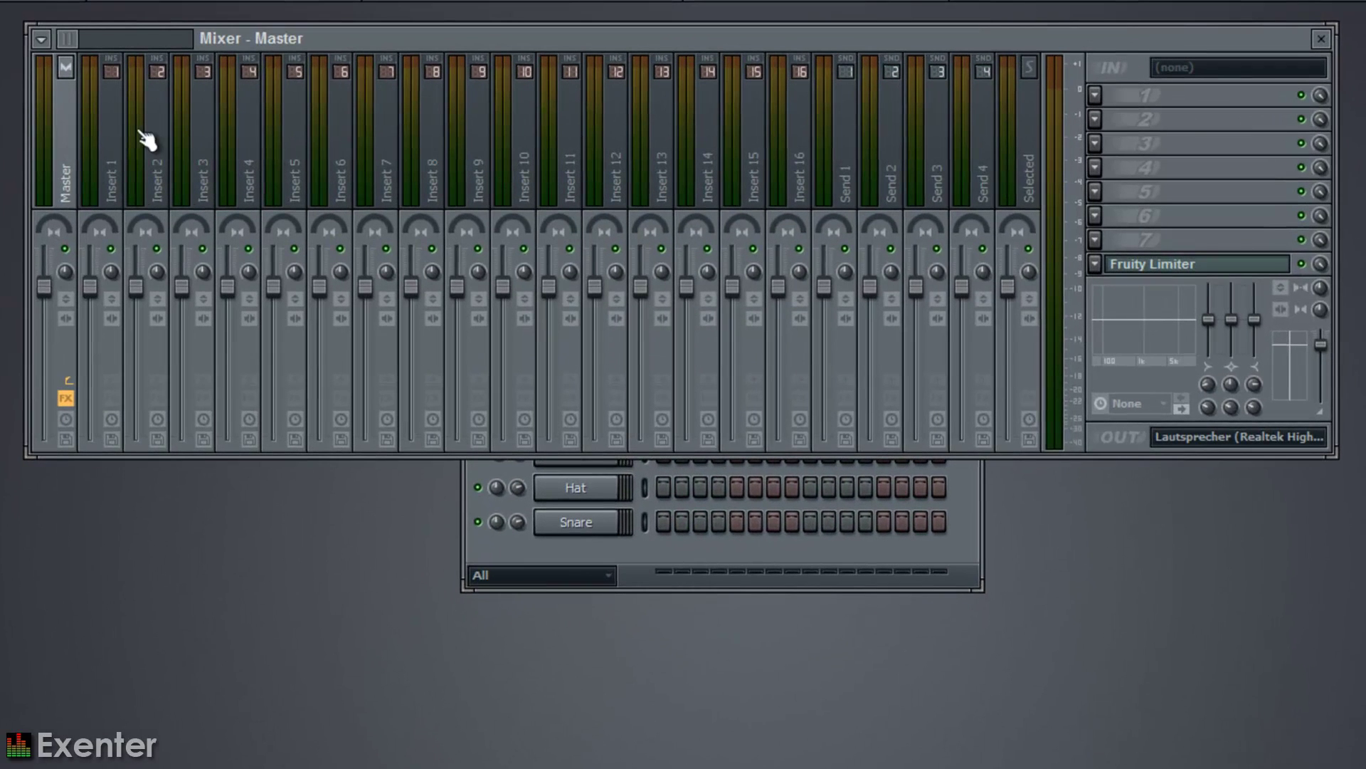
left_click(1322, 39)
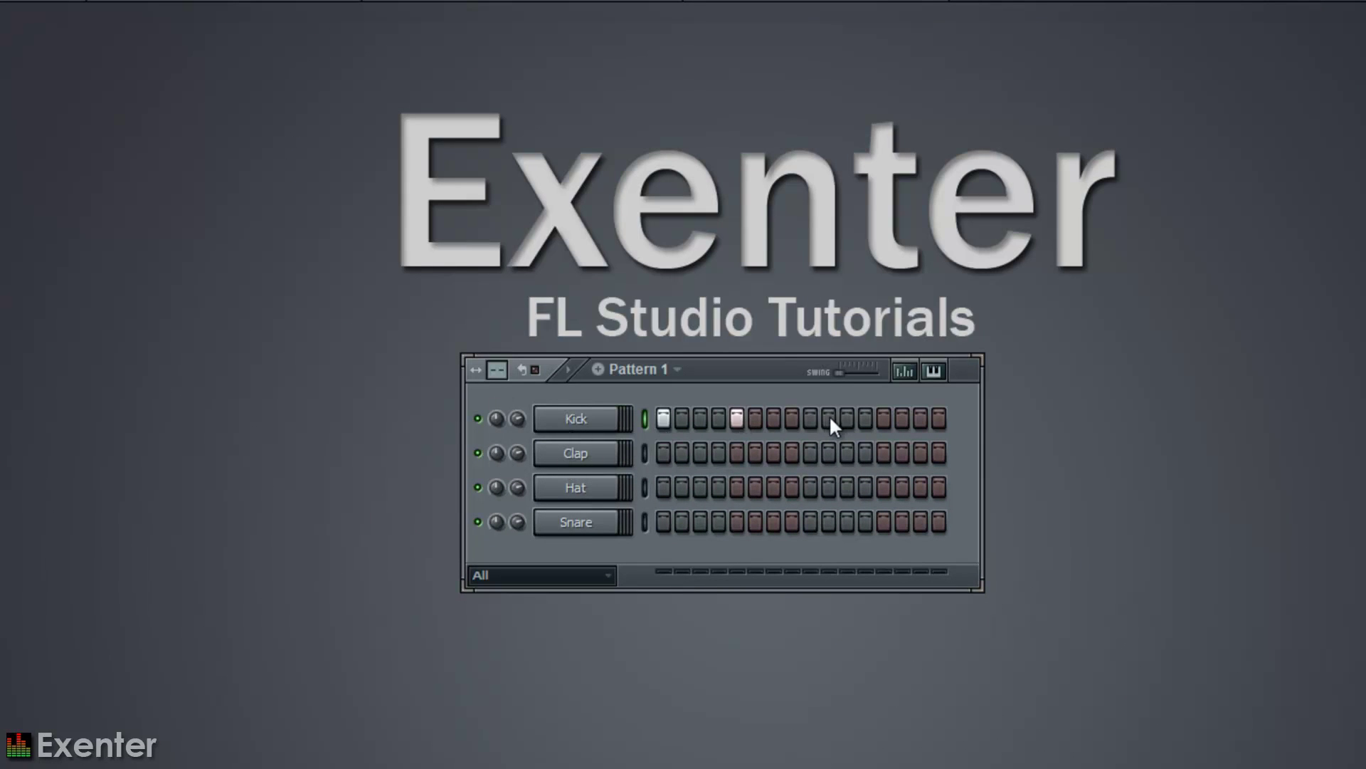
Step: Program Kick on steps 1, 5, 9 and 13, Snare on 5 and 13, and Hat on 3, 7, 11 and 15, and play the pattern
right_click(587, 418)
left_click(686, 600)
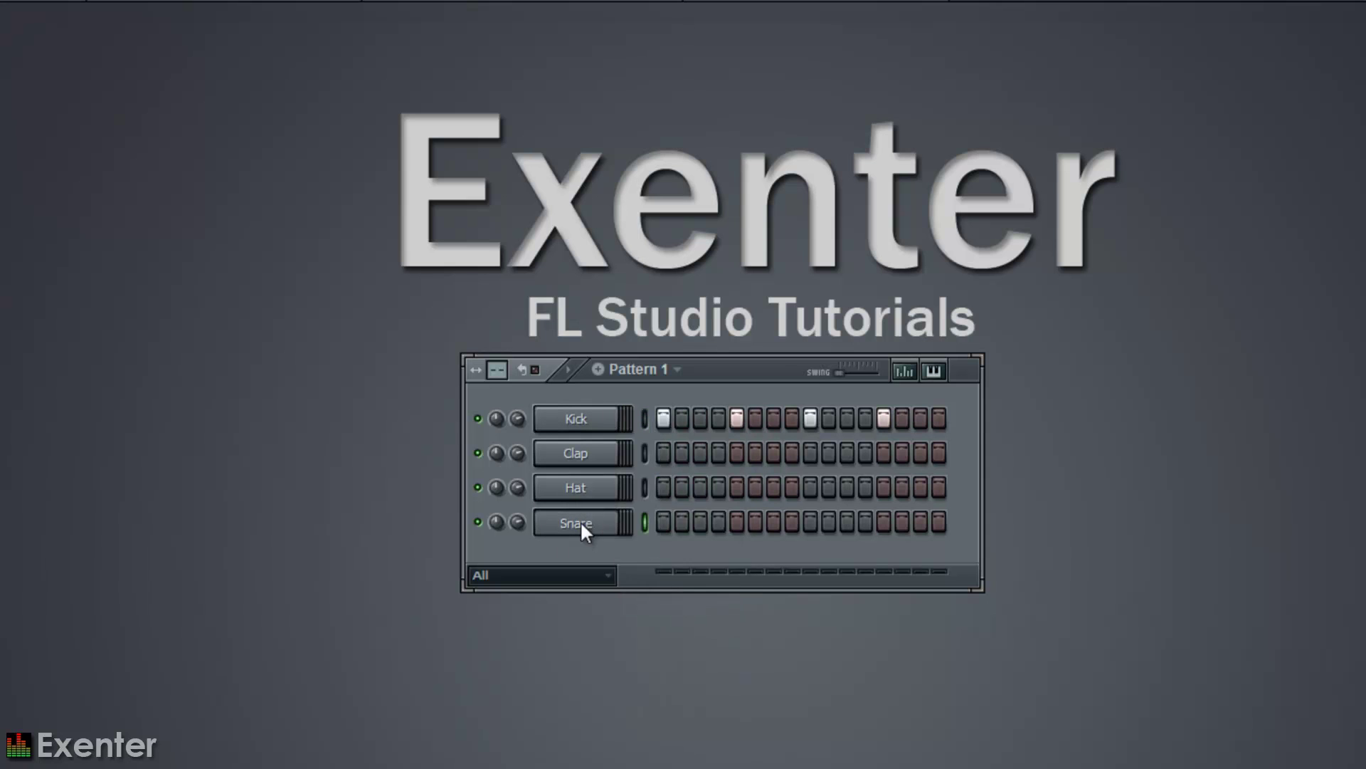
right_click(588, 523)
left_click(697, 722)
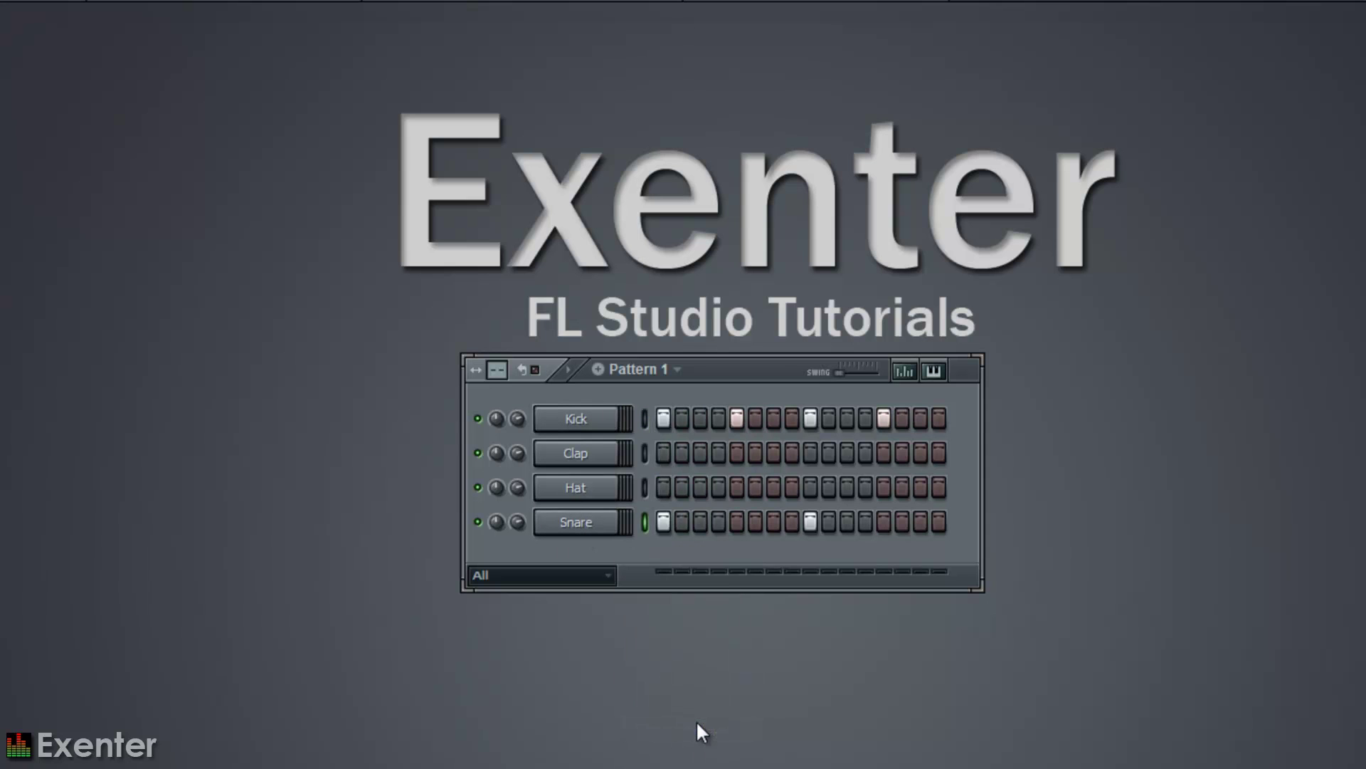
right_click(585, 492)
left_click(709, 672)
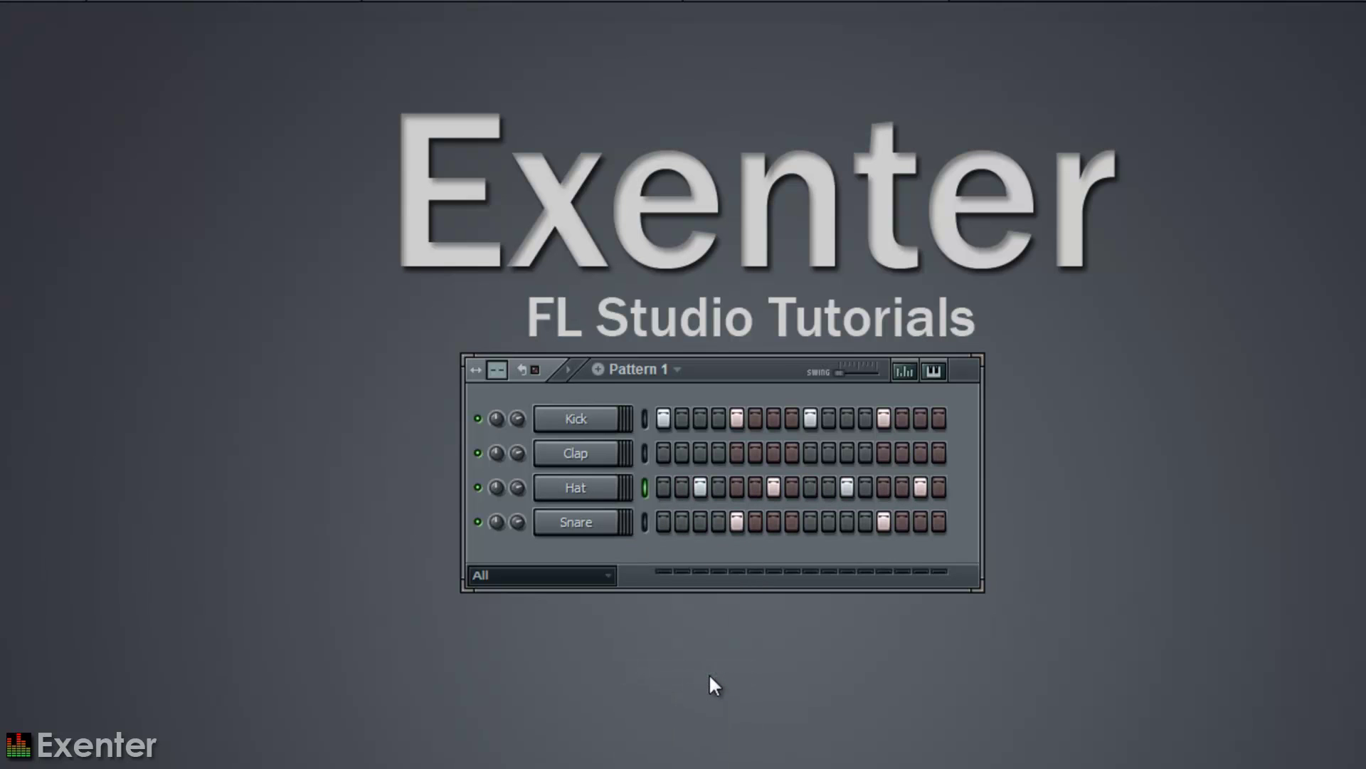
key("space")
key("space")
Step: Open the mixer, place the channel window below it, and link the Kick channel to mixer track 1
key("F9")
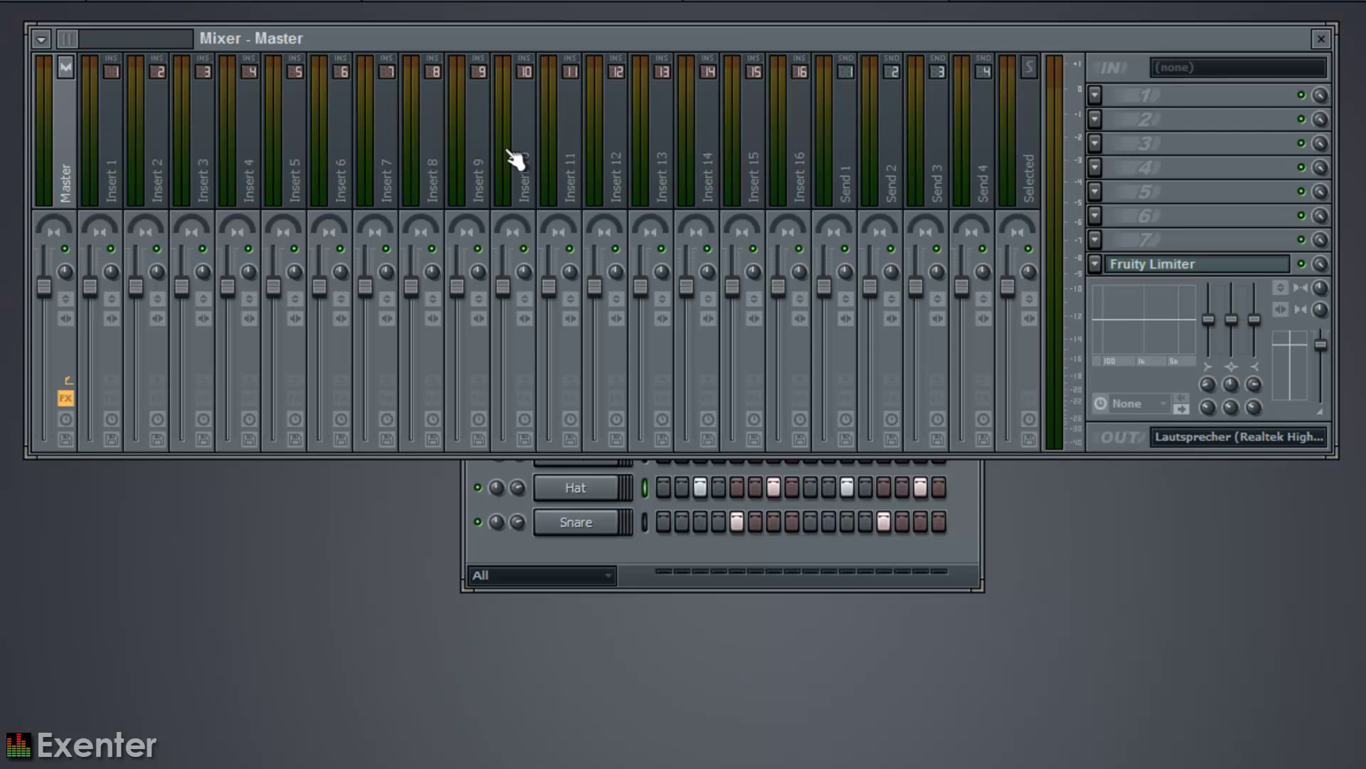
left_click(128, 183)
left_click(678, 561)
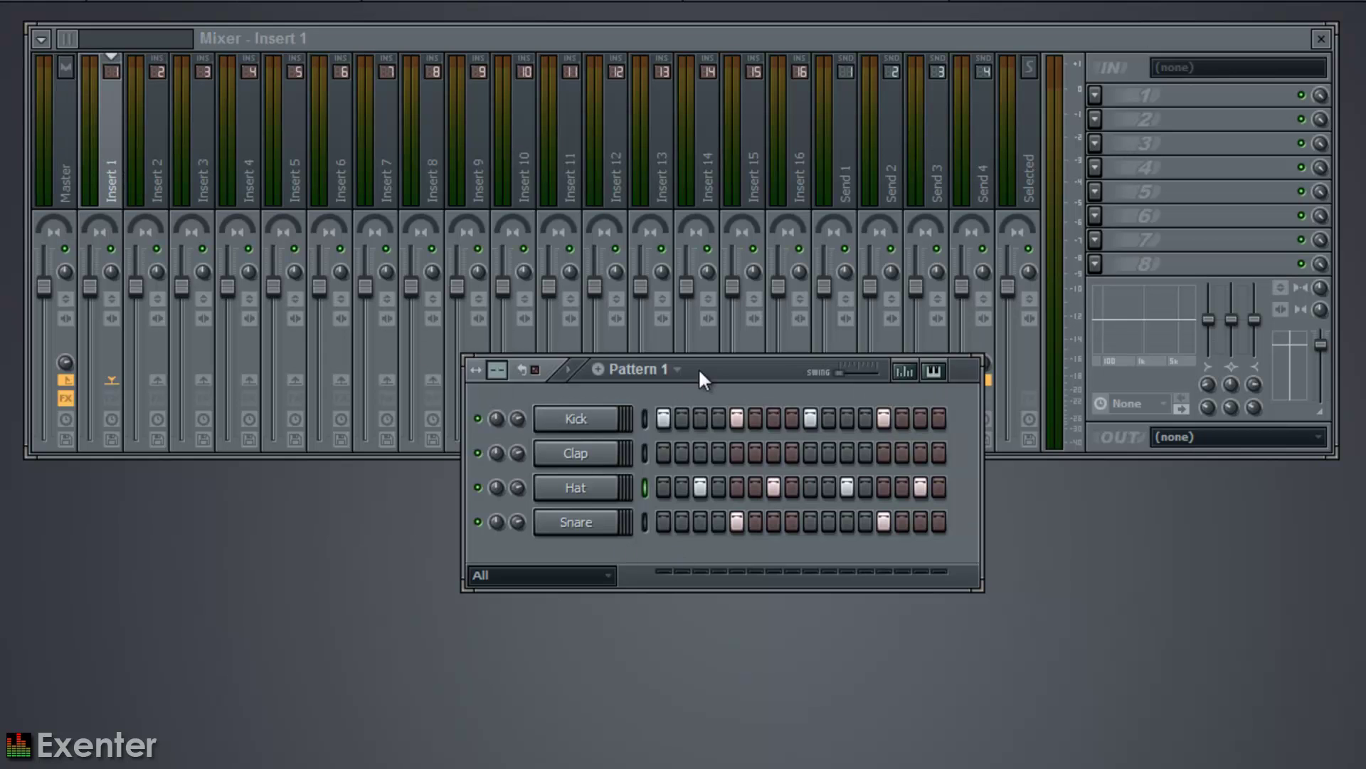
left_click_drag(692, 379, 745, 565)
left_click(114, 187)
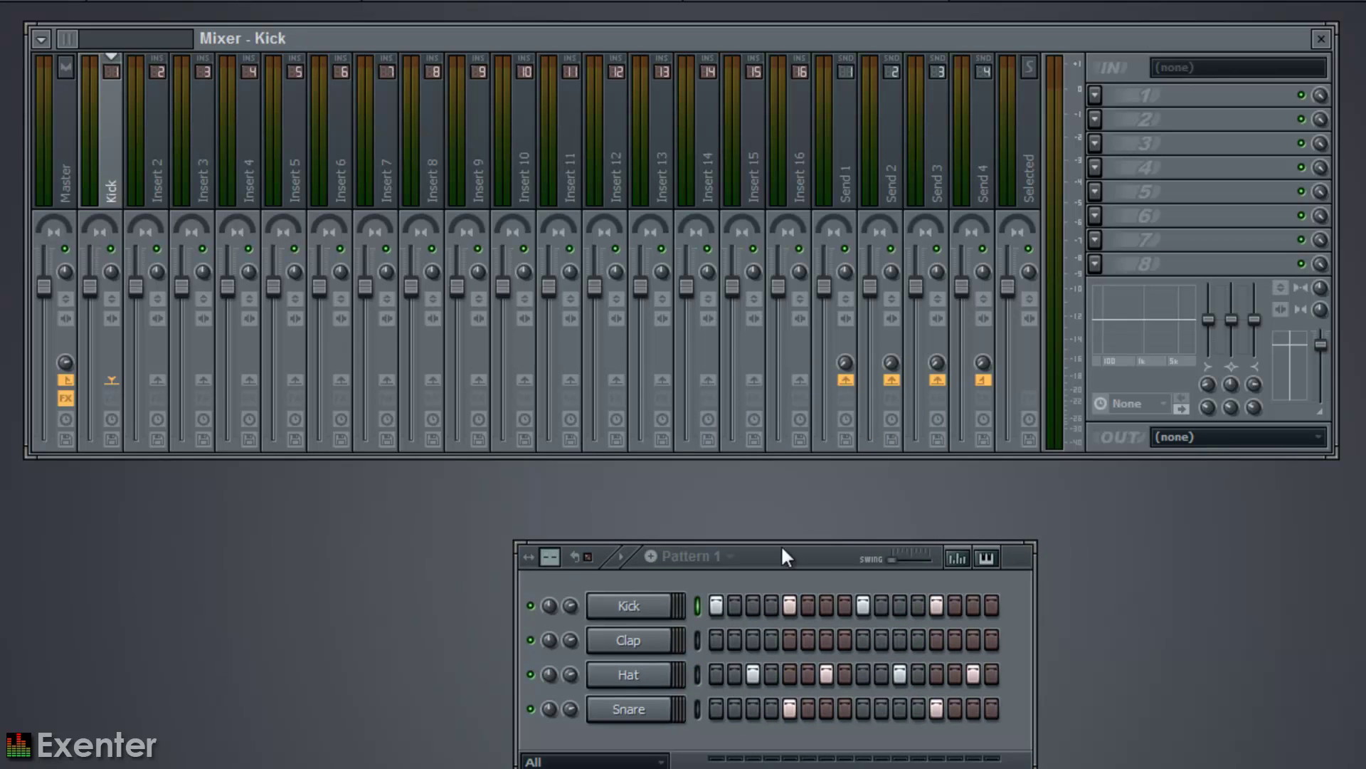
Step: Link the Hat channel to mixer track 3 and the Snare channel to mixer track 4
left_click(697, 675)
left_click(168, 205)
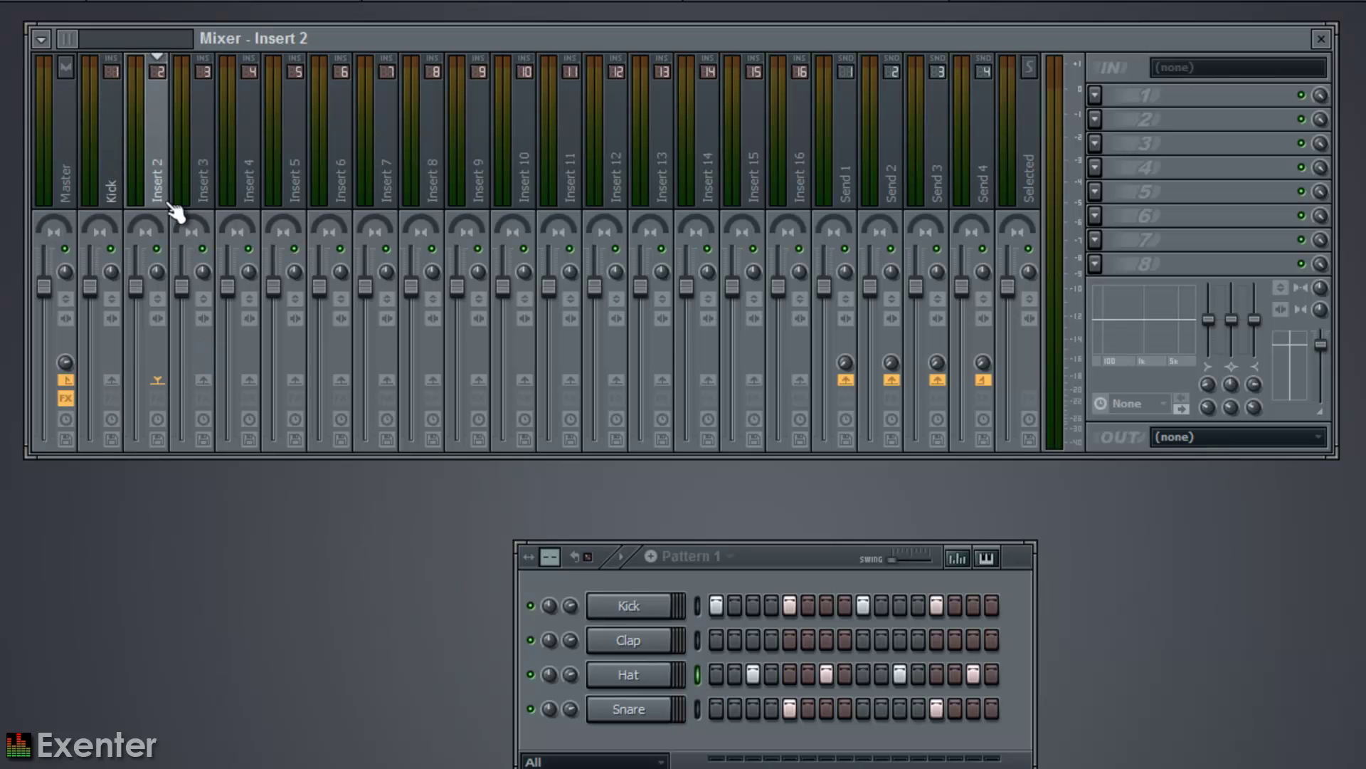
left_click(228, 191)
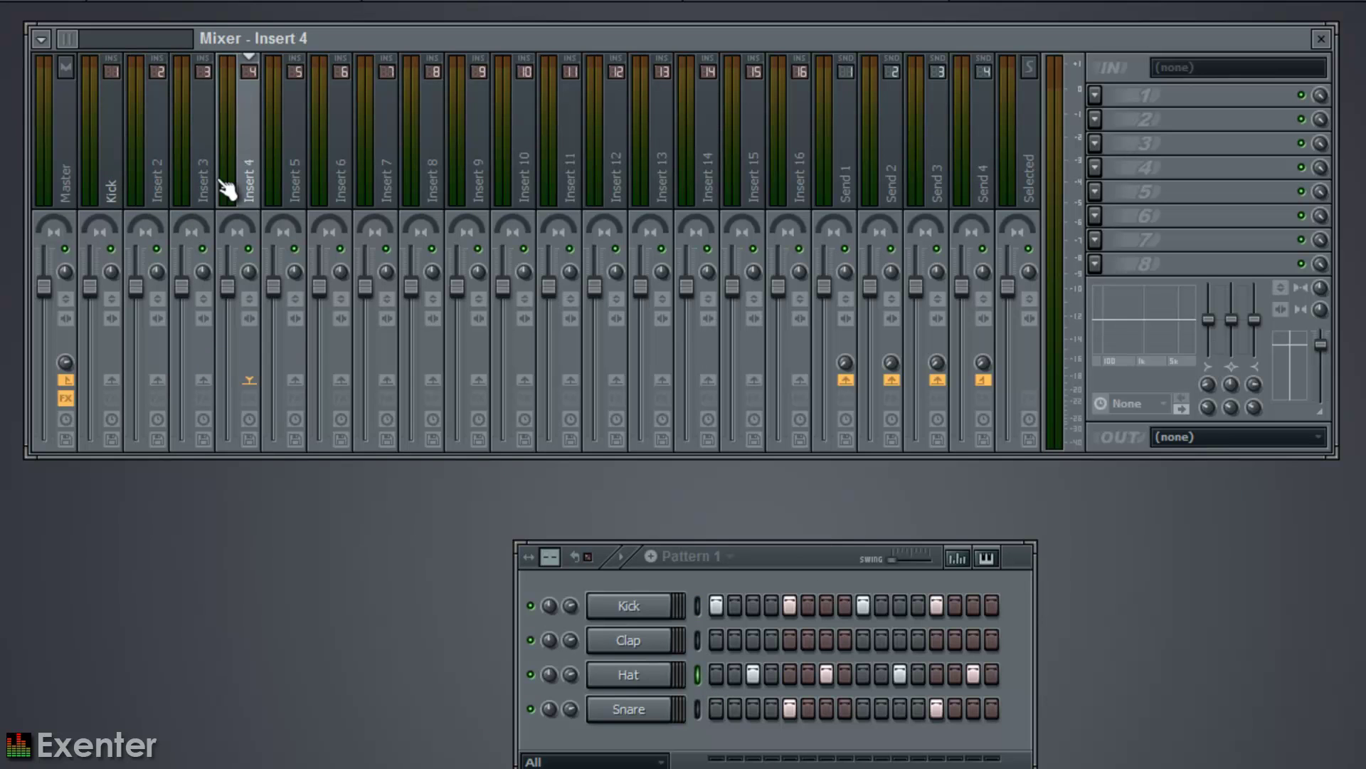
left_click(210, 194)
left_click(632, 680)
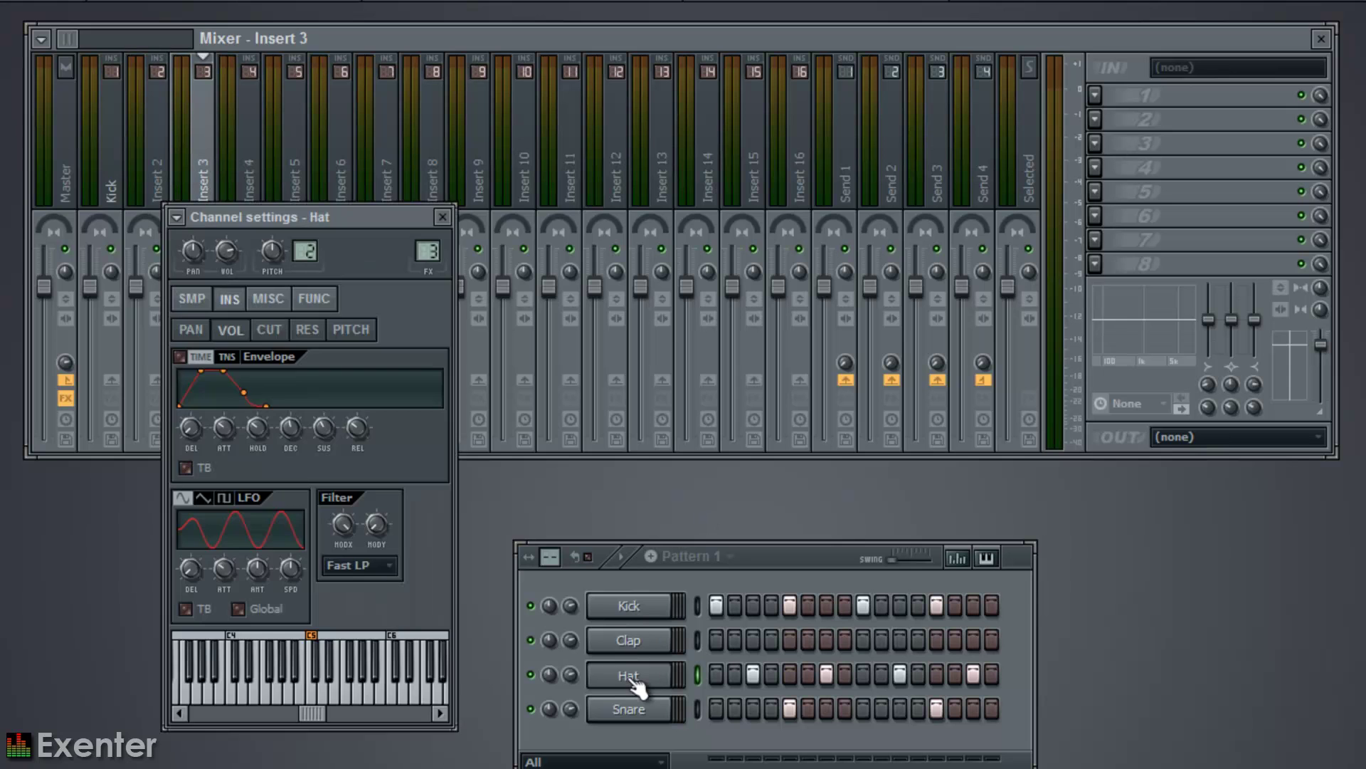
left_click(443, 218)
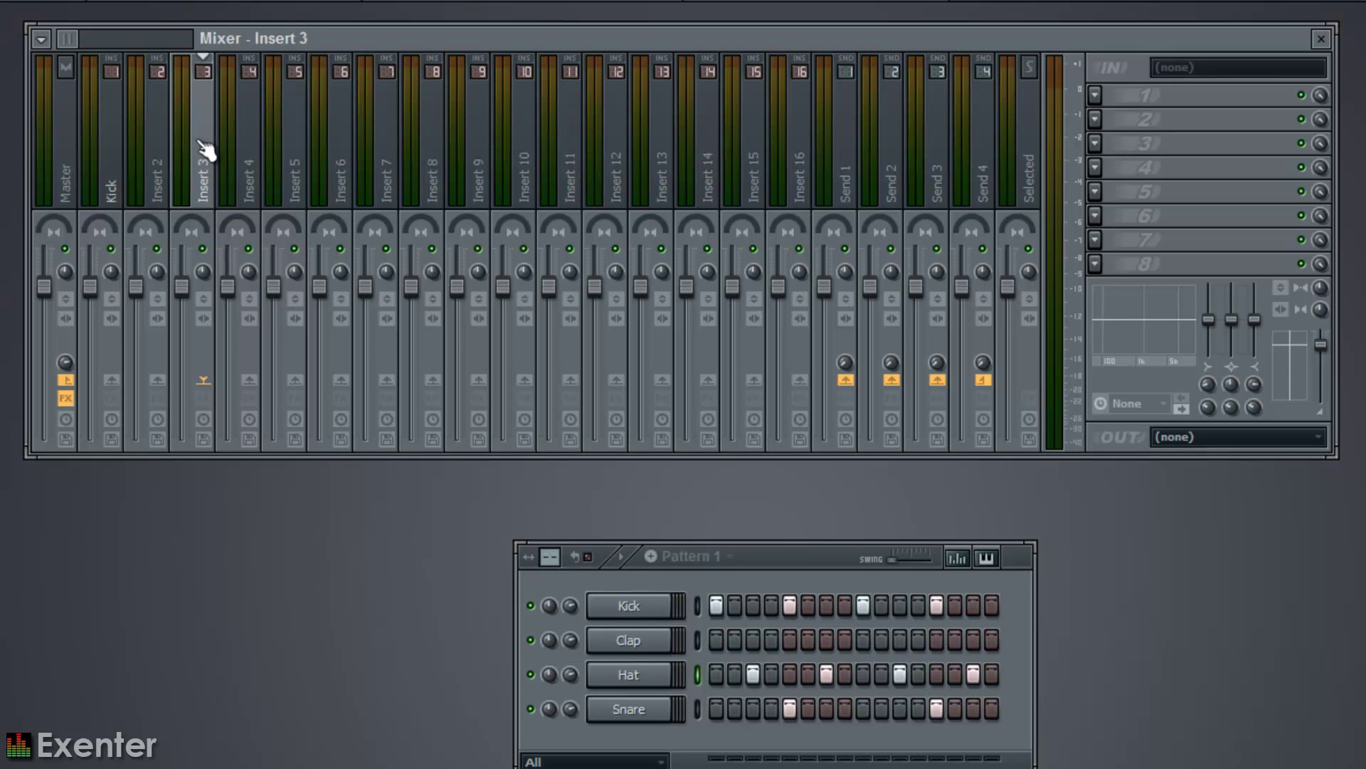
key("ctrl+l")
left_click(622, 712)
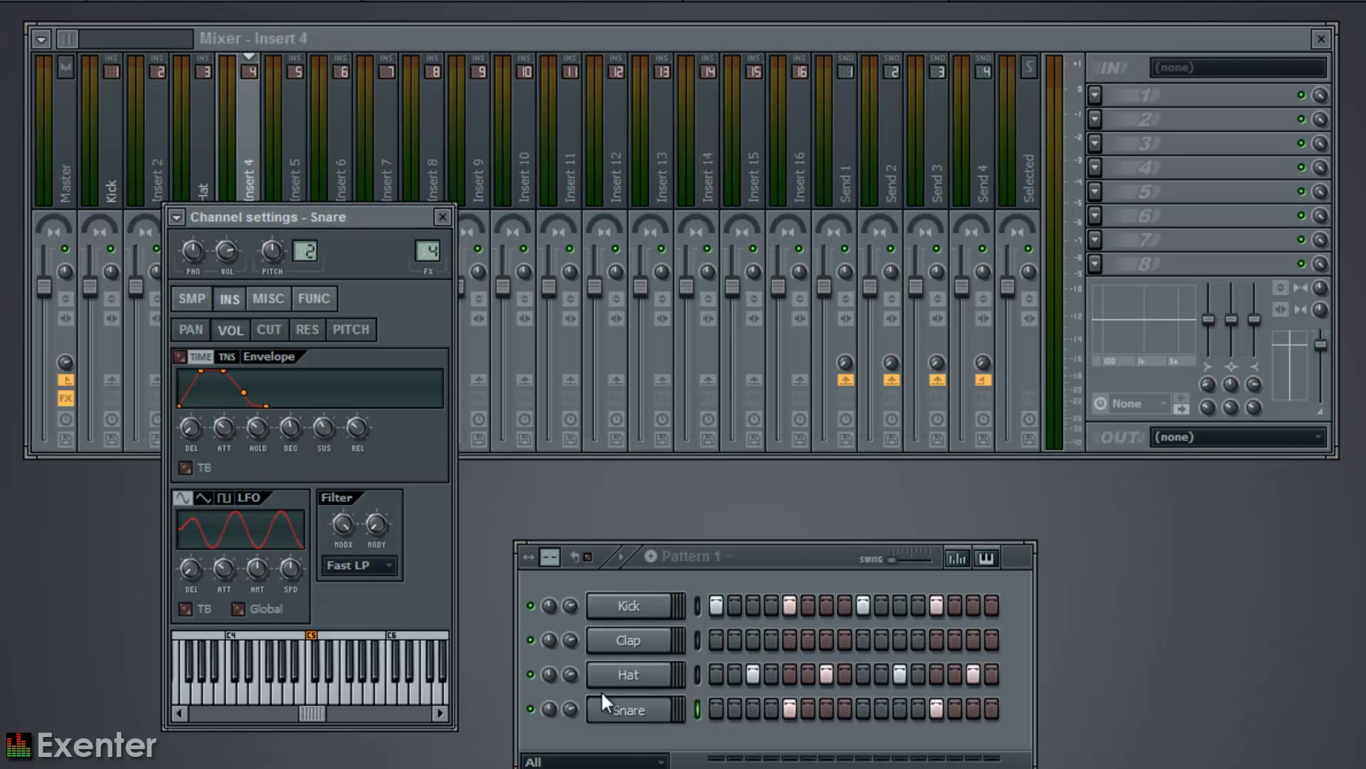
left_click(263, 166)
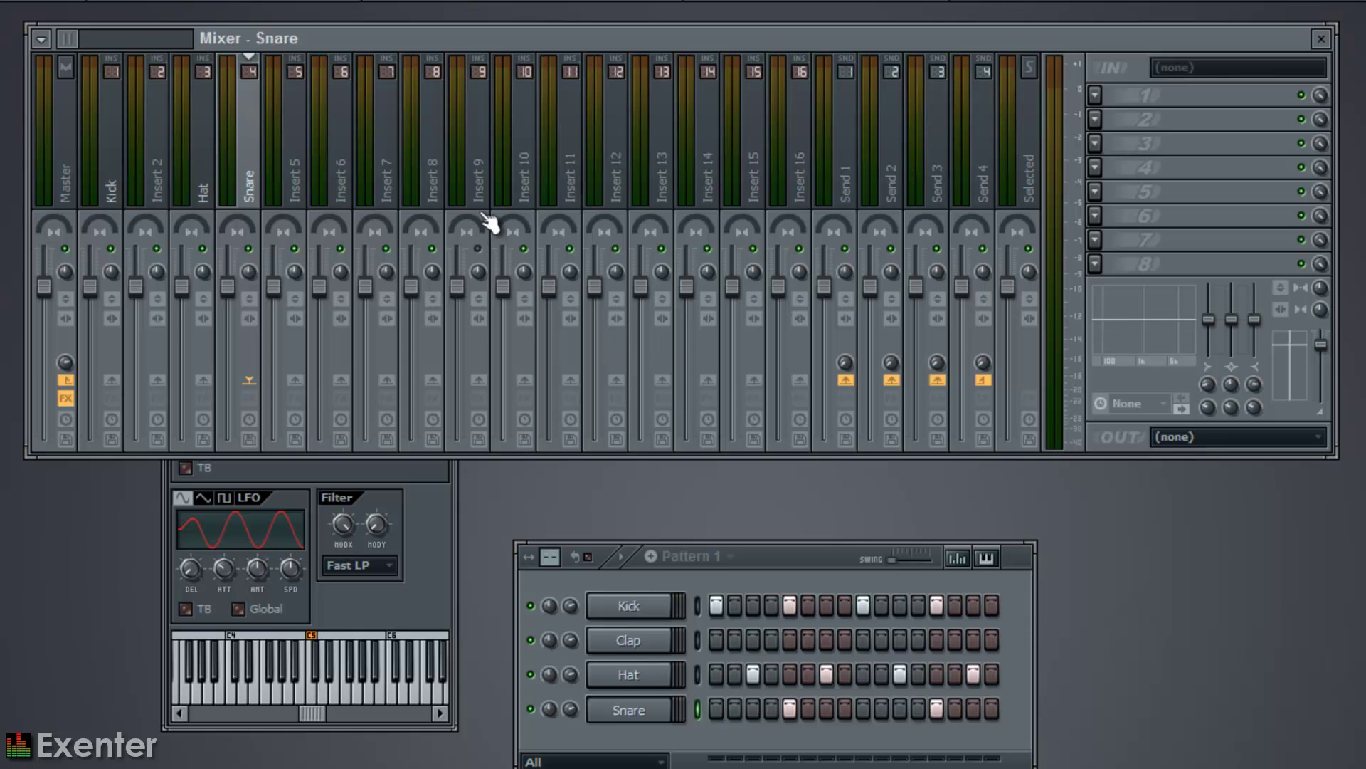
Step: Rename mixer track 10 to Compression and mixer track 11 to DRY
left_click(532, 197)
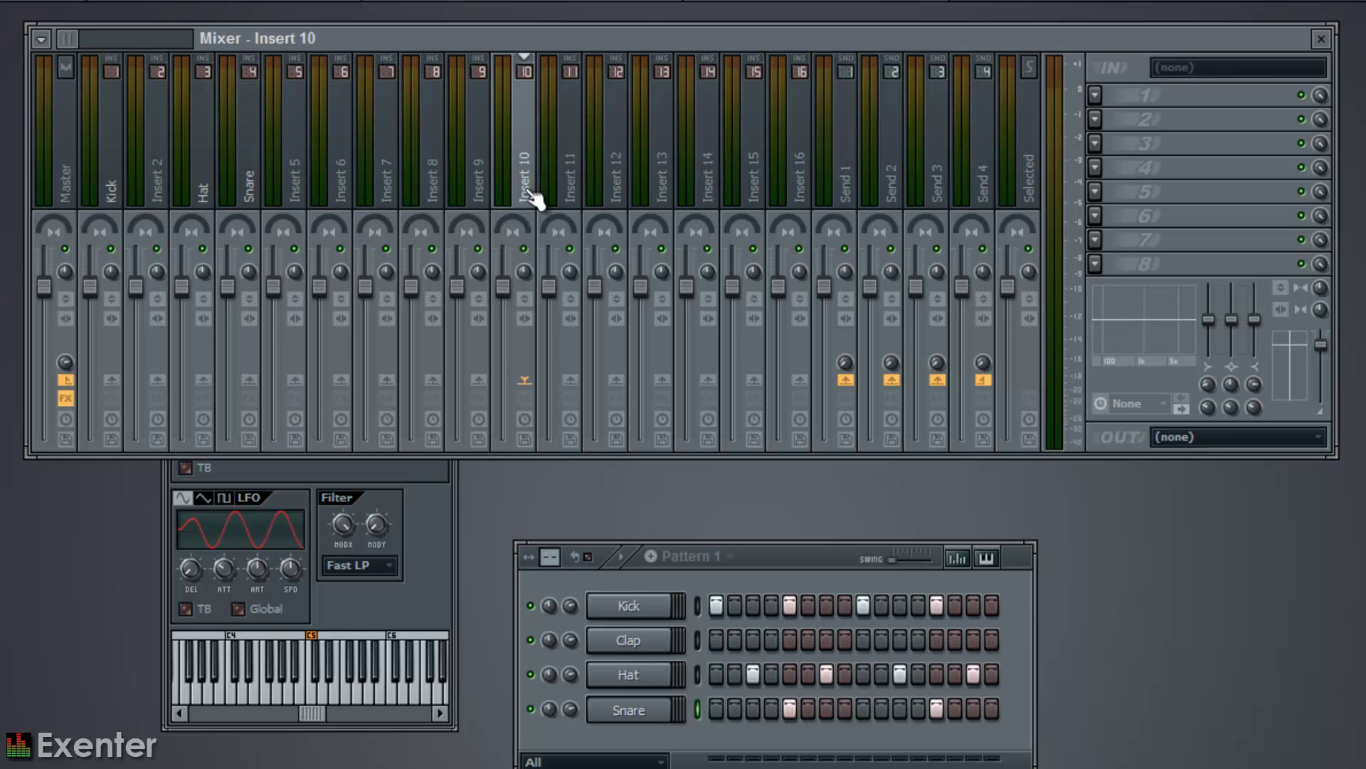
double_click(532, 197)
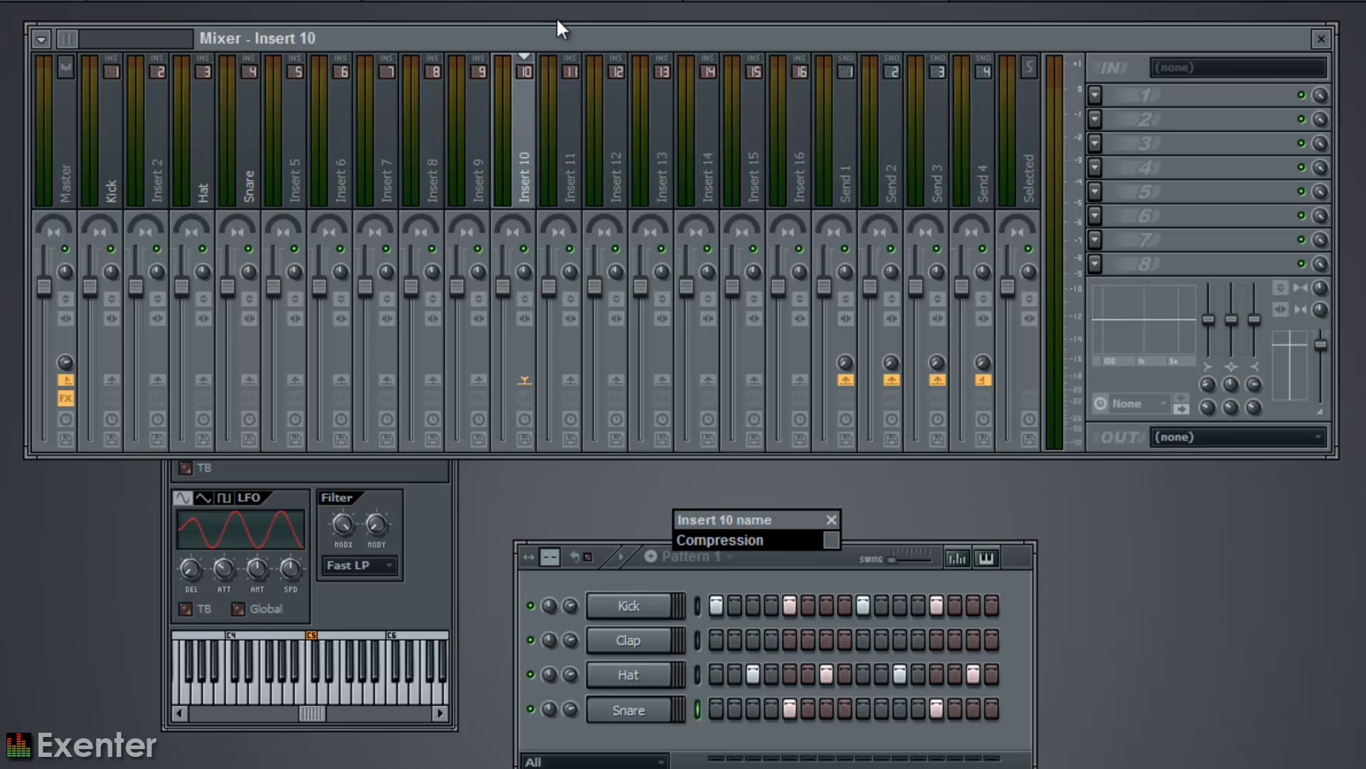
key("Return")
left_click(586, 171)
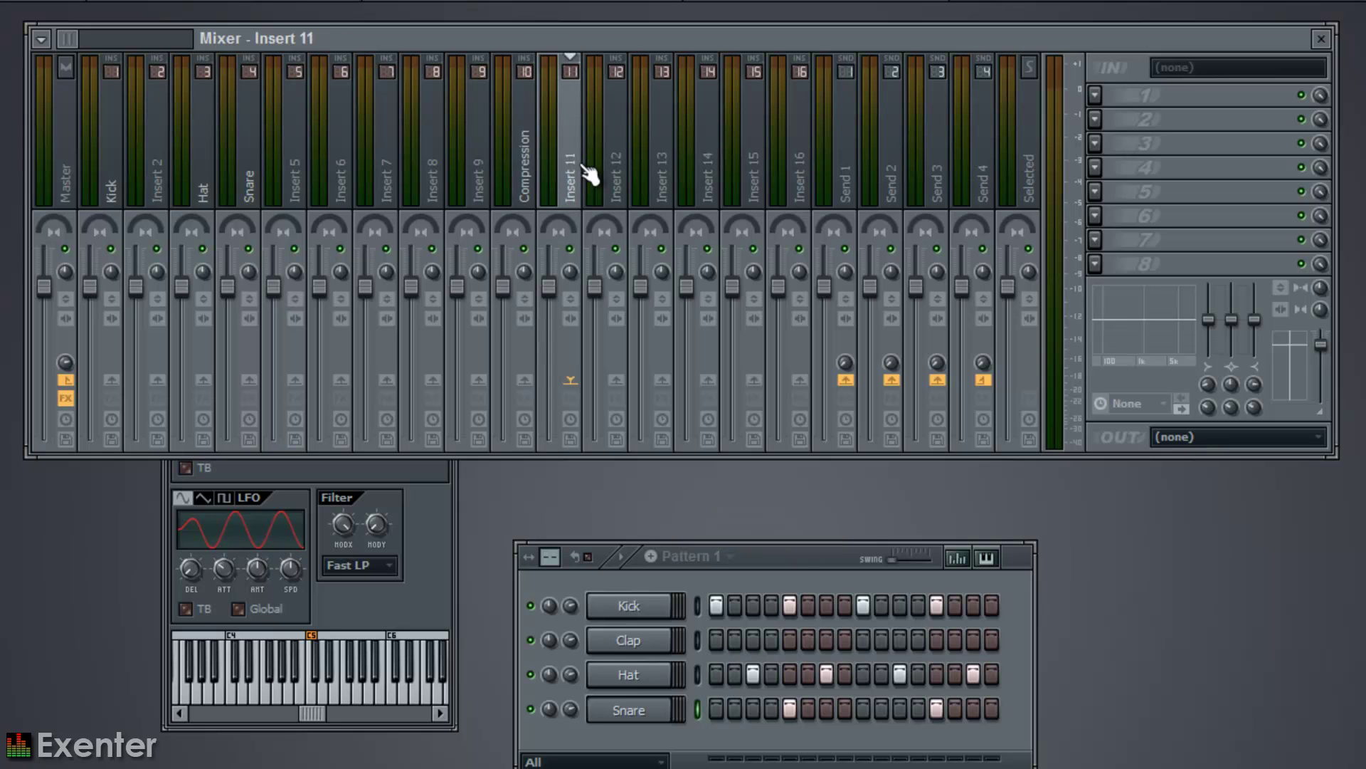
double_click(581, 172)
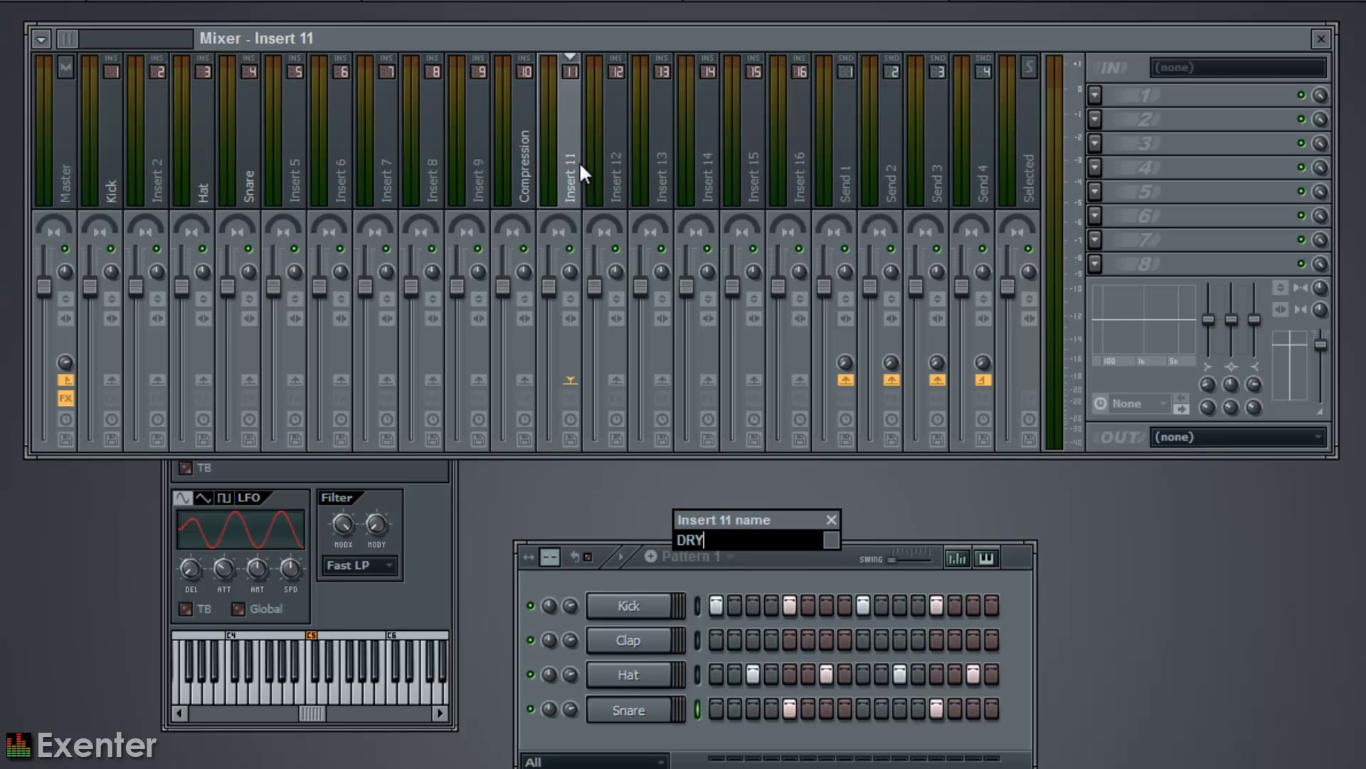
key("Return")
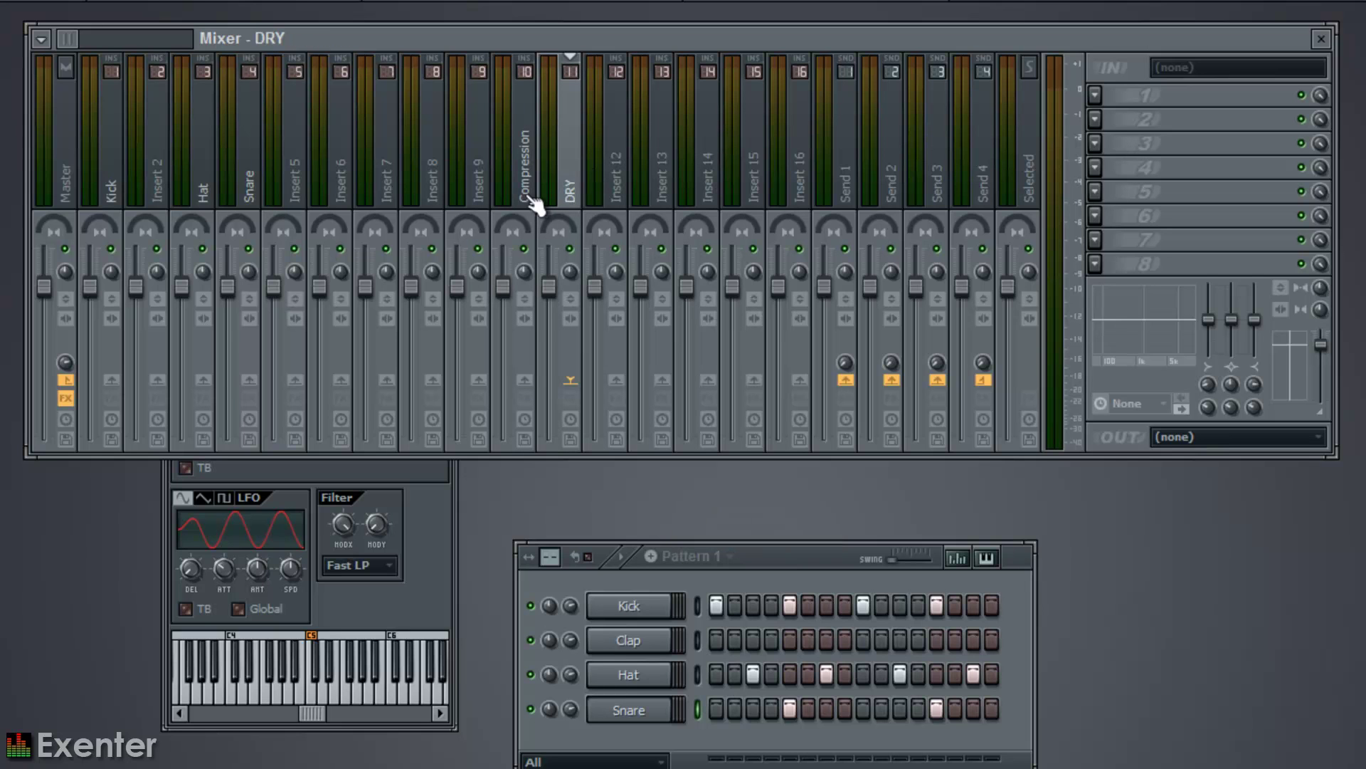
Step: Route the Kick track to both the Compression and DRY tracks instead of directly to the Master
left_click(114, 177)
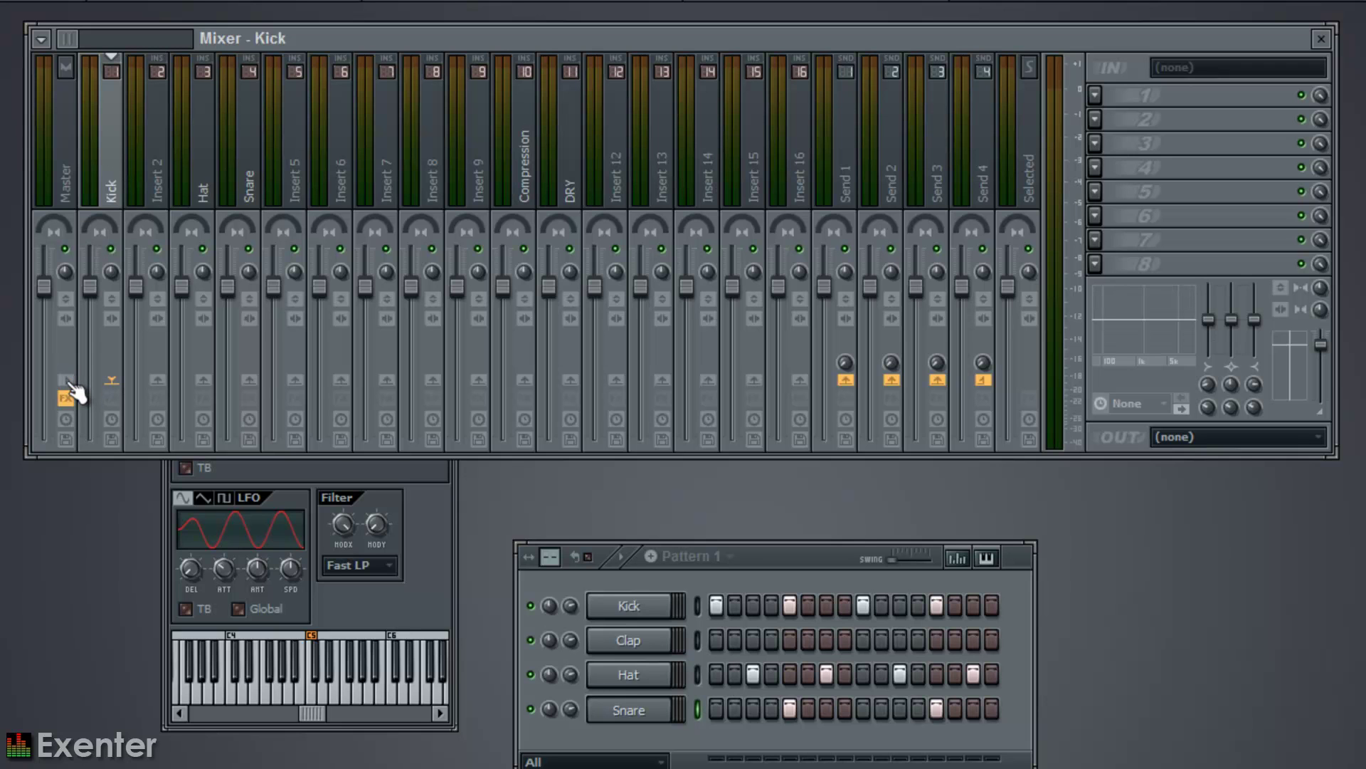
left_click(525, 379)
left_click(571, 380)
Step: Route the Hat and Snare tracks to Compression and DRY as well, removing their direct routing to the Master
left_click(207, 189)
left_click(71, 381)
left_click(527, 382)
left_click(571, 380)
left_click(252, 174)
left_click(66, 380)
left_click(524, 380)
left_click(571, 380)
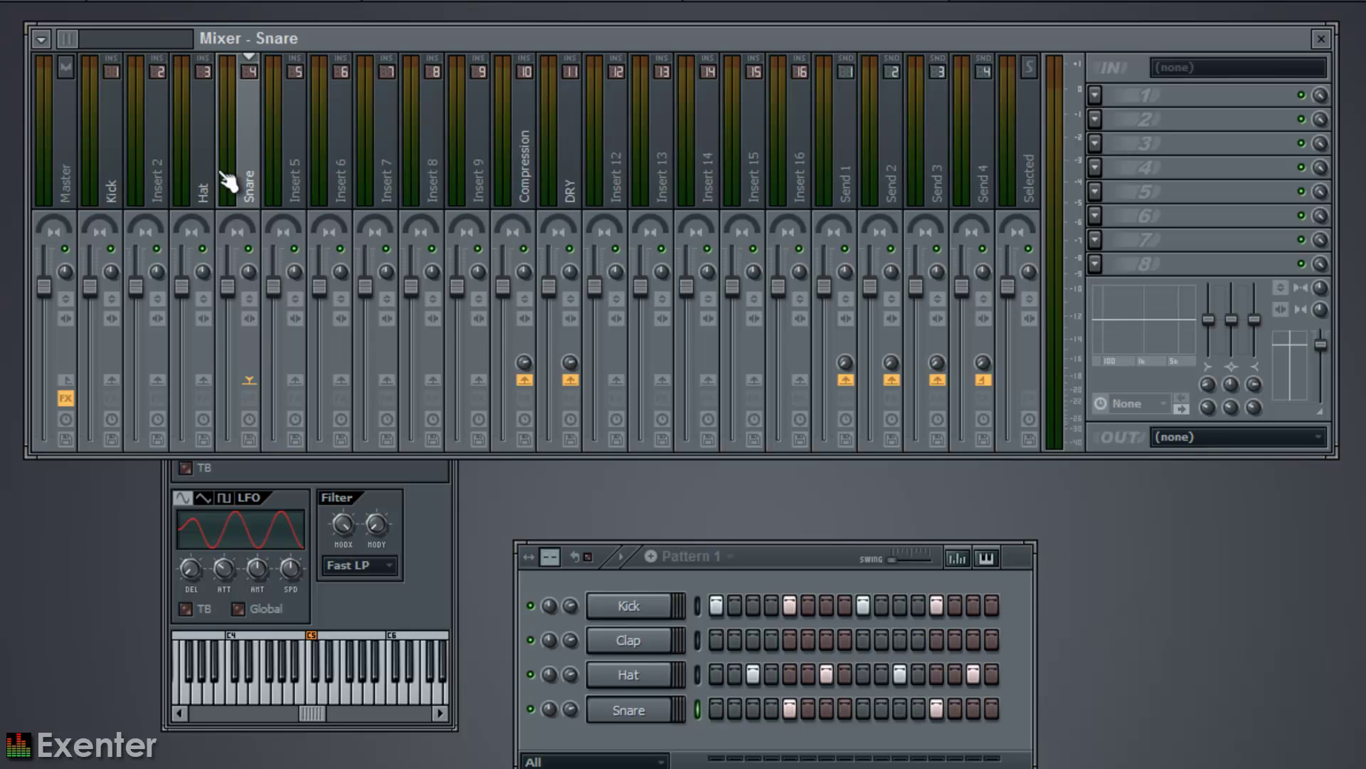
Step: Load Fruity Parametric EQ 2 in slot 1 and Fruity Compressor in slot 3 of the Compression track
left_click(540, 171)
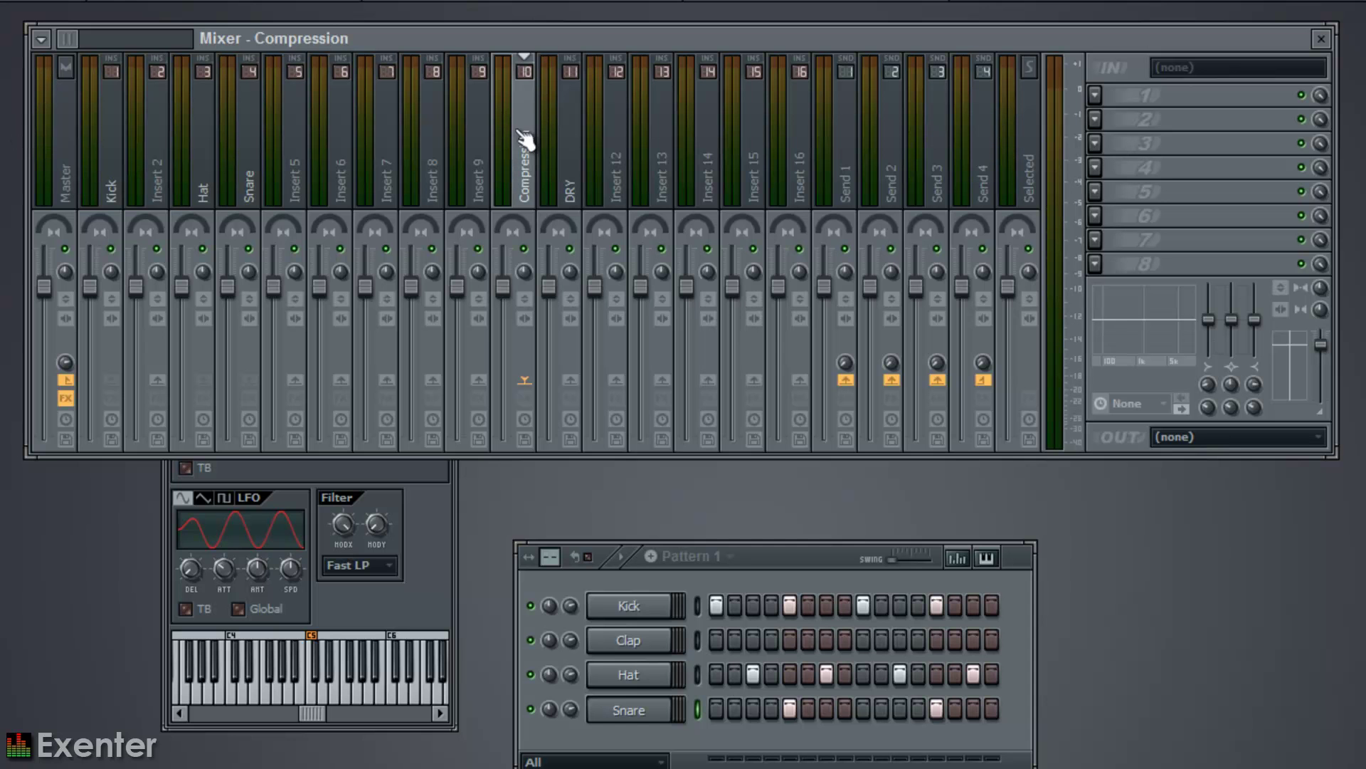
left_click(556, 123)
left_click(528, 138)
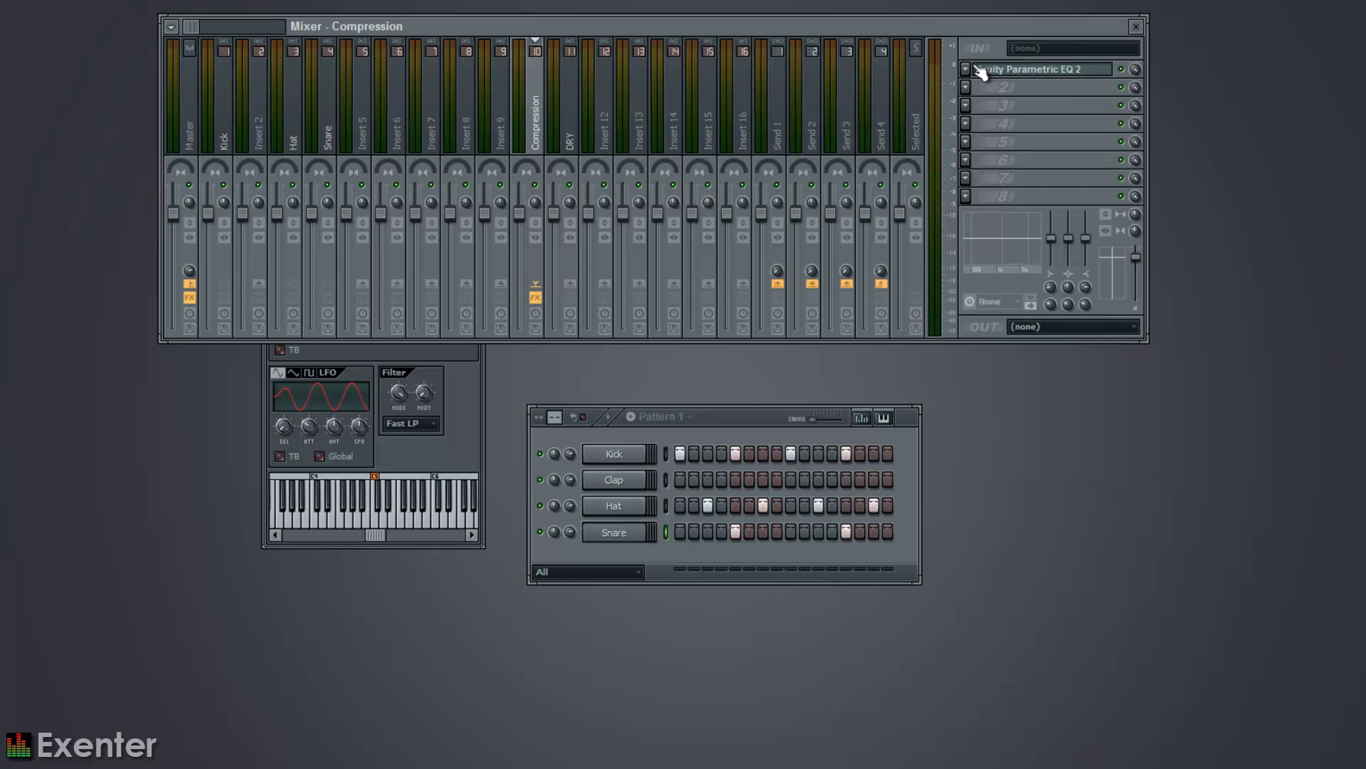
left_click(966, 69)
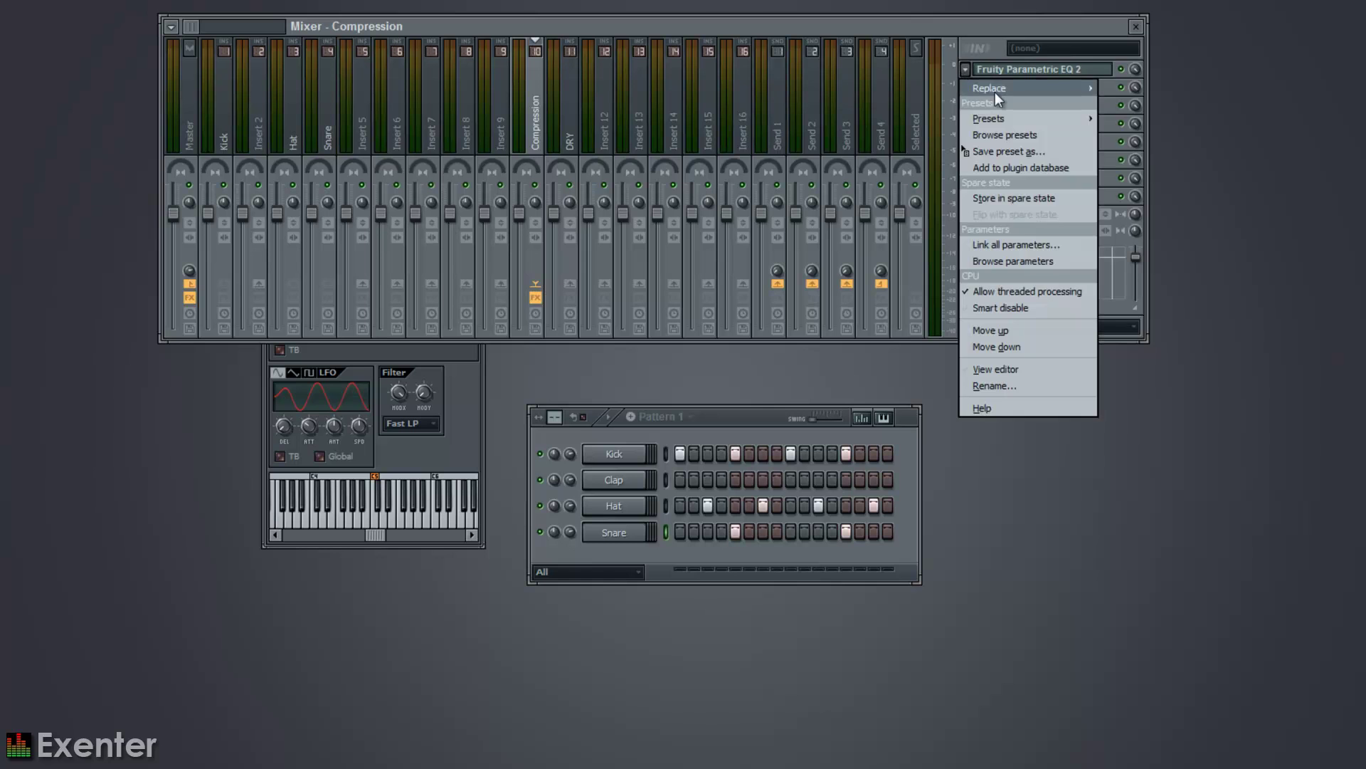
mouse_move(989, 87)
left_click(1194, 579)
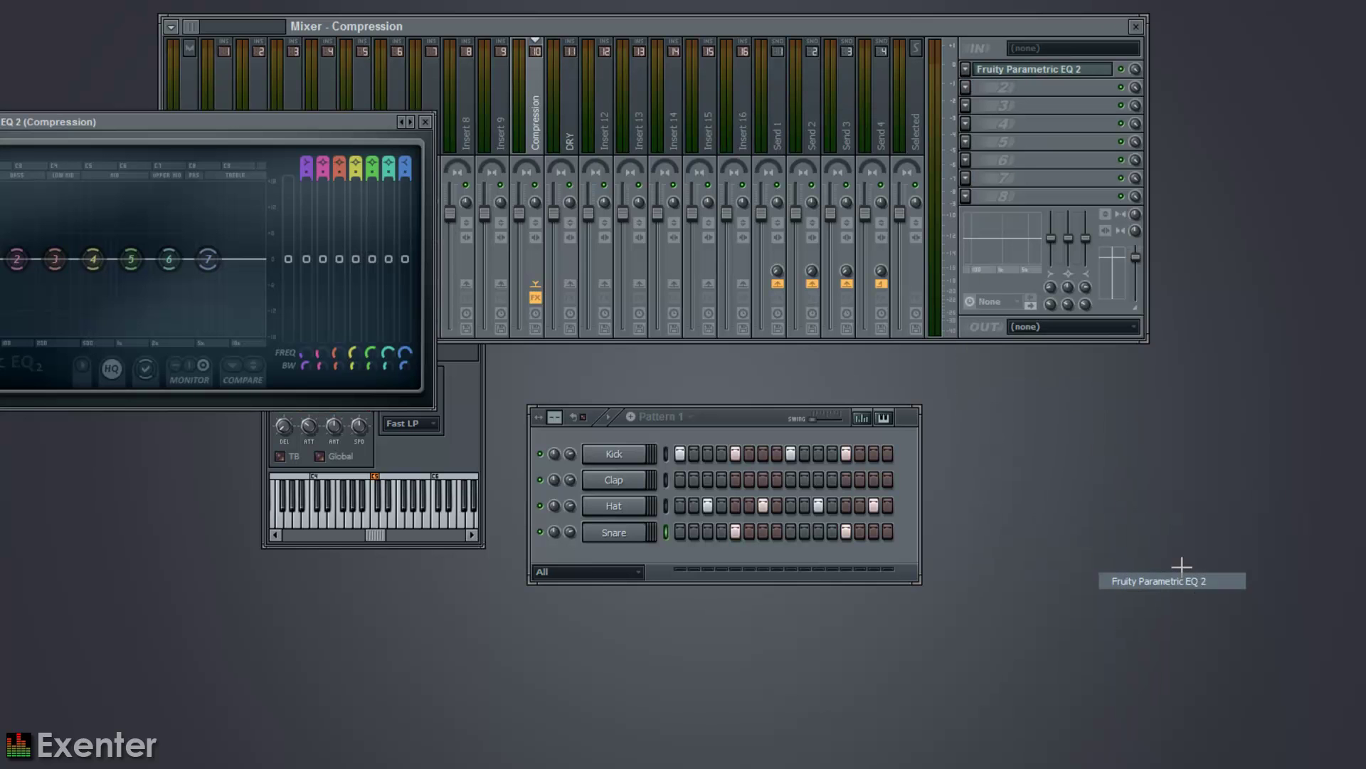
left_click(970, 121)
left_click(1189, 233)
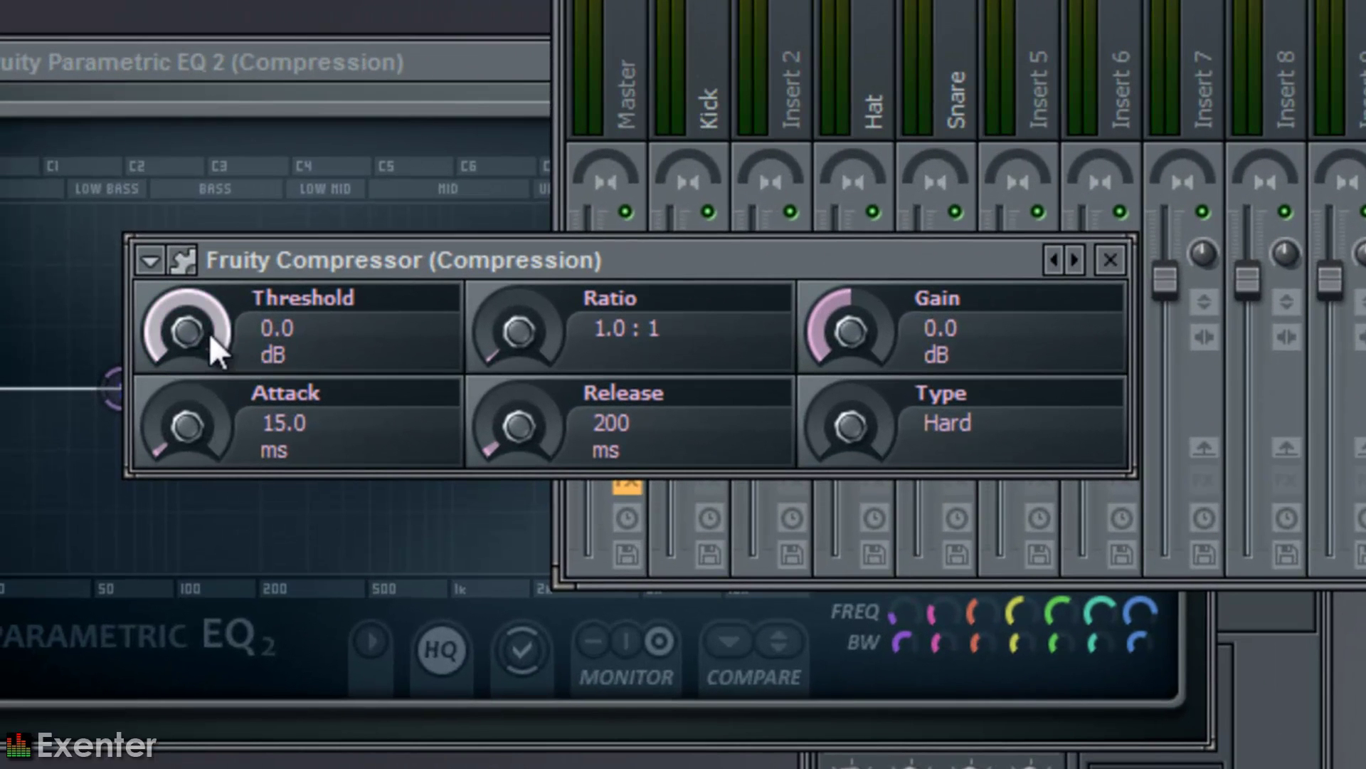
Step: Set the Compression track's compressor to threshold -29.8 dB, ratio 20.0:1, attack 0.0 ms, release 512 ms and gain 13.4 dB
left_click_drag(14, 239, 14, 309)
left_click_drag(205, 492, 207, 600)
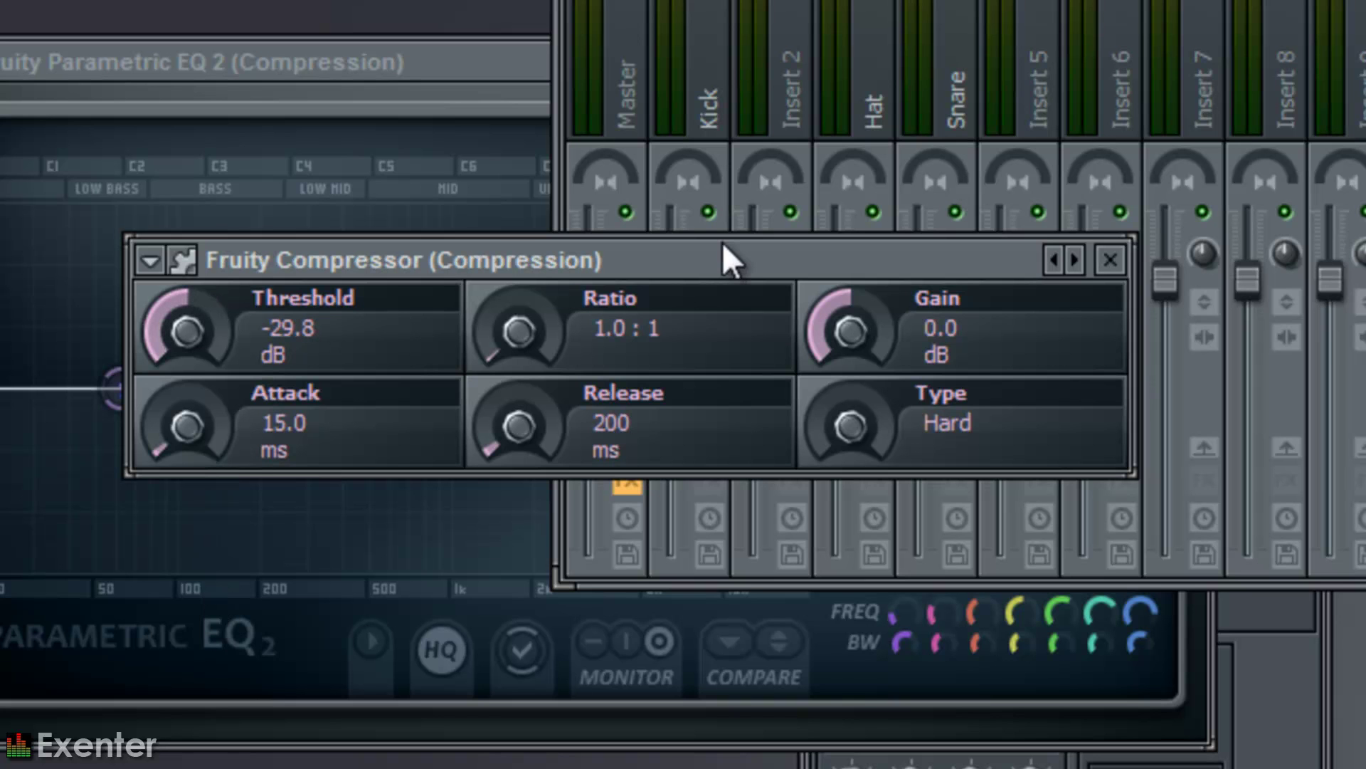
left_click_drag(518, 330, 523, 27)
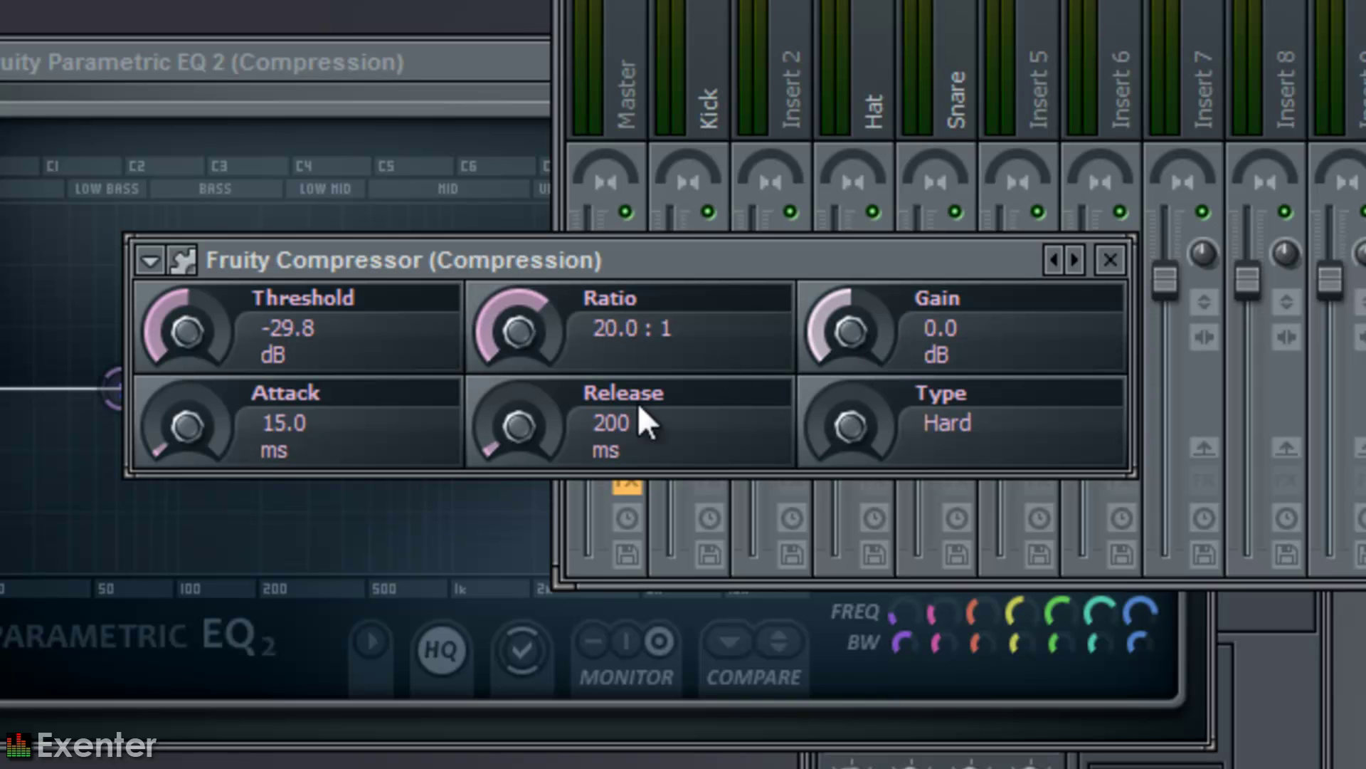
mouse_move(524, 427)
left_mouse_down()
mouse_move(517, 383)
mouse_move(525, 400)
left_mouse_up()
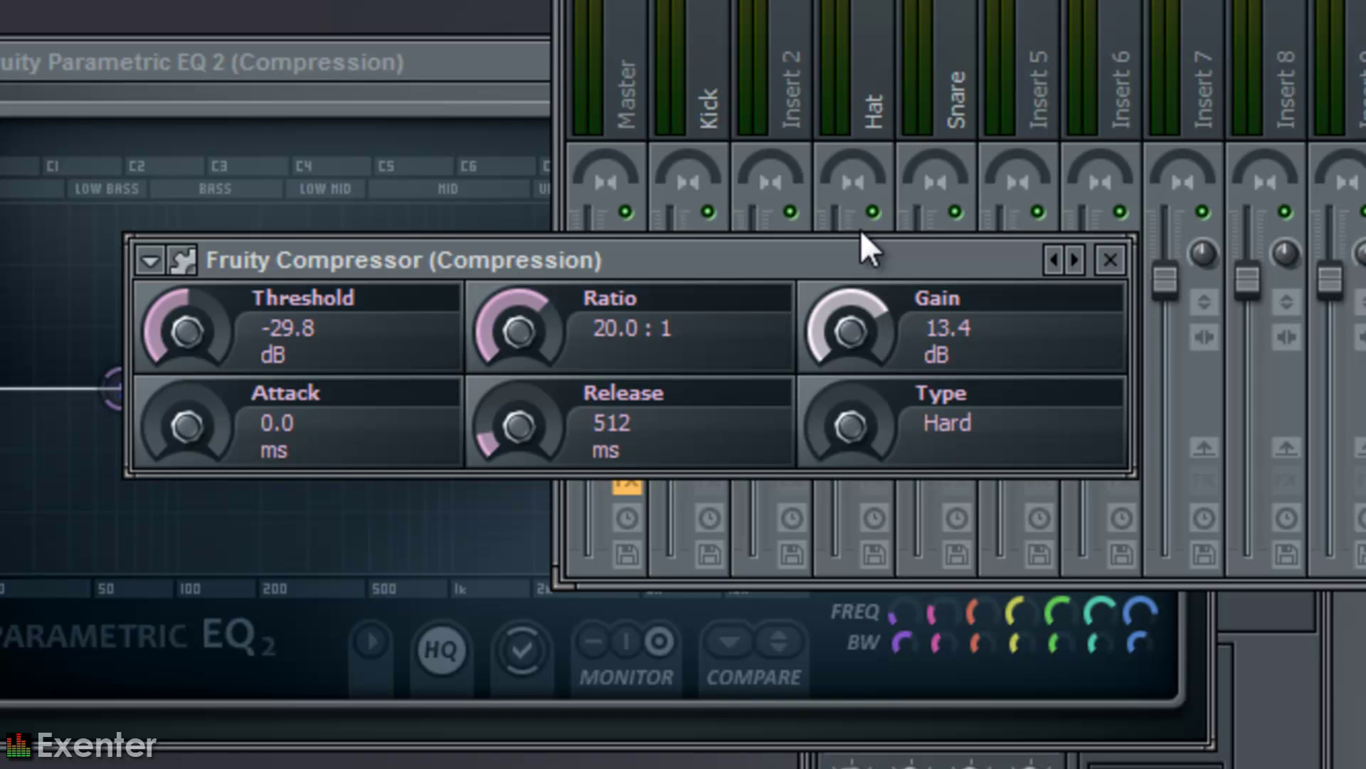
Step: Play the drum pattern and raise the Compression track's compressor gain to 19.9 dB
key("space")
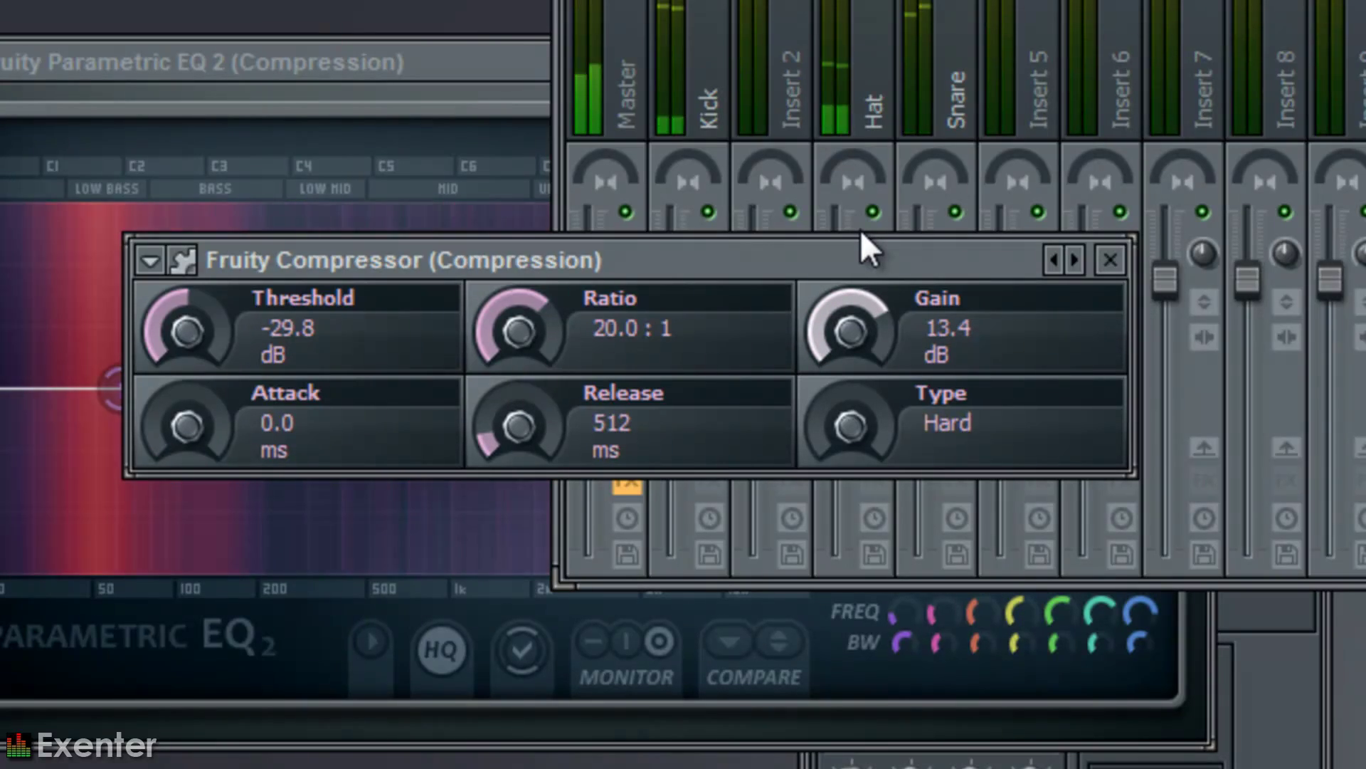
left_click(1360, 181)
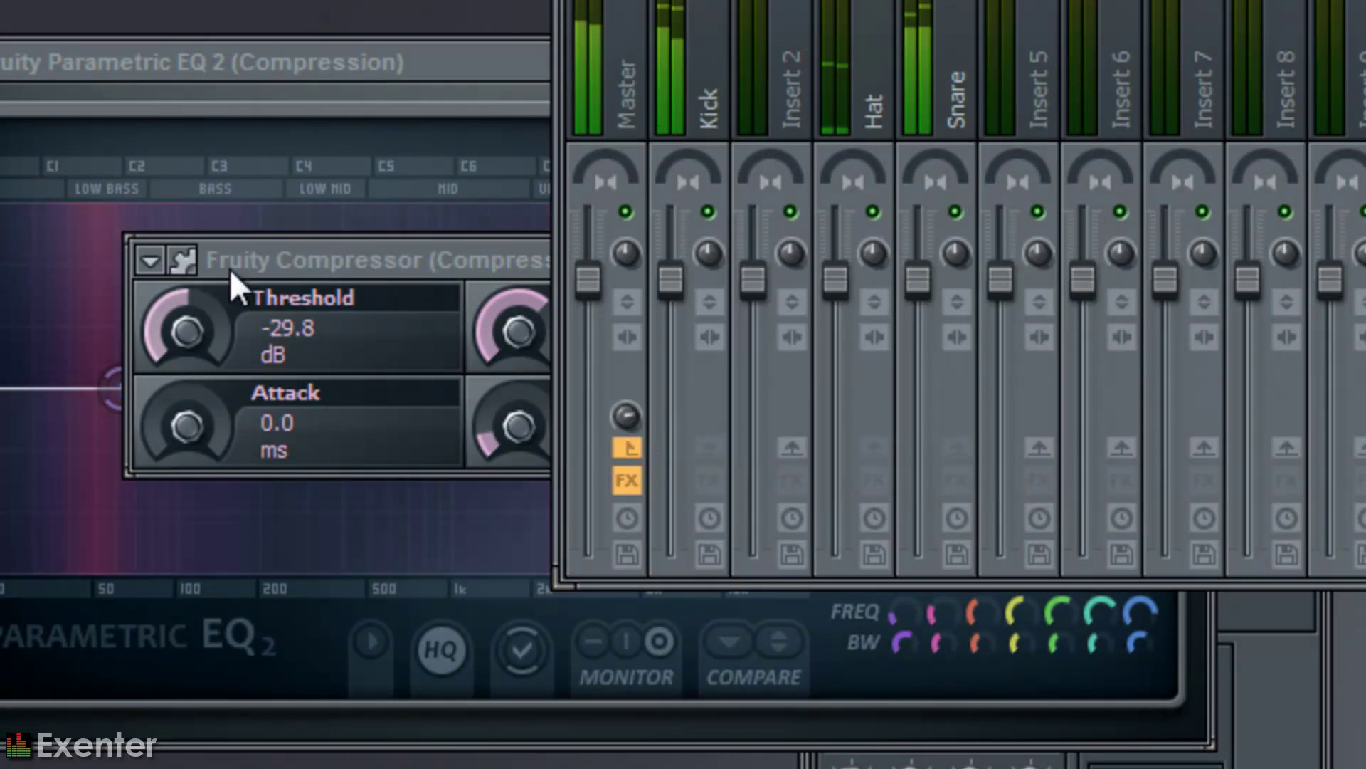
left_click(419, 283)
left_click_drag(869, 353, 893, 296)
Step: Lower the Compression track's volume fader slightly and close its compressor window
left_click(605, 200)
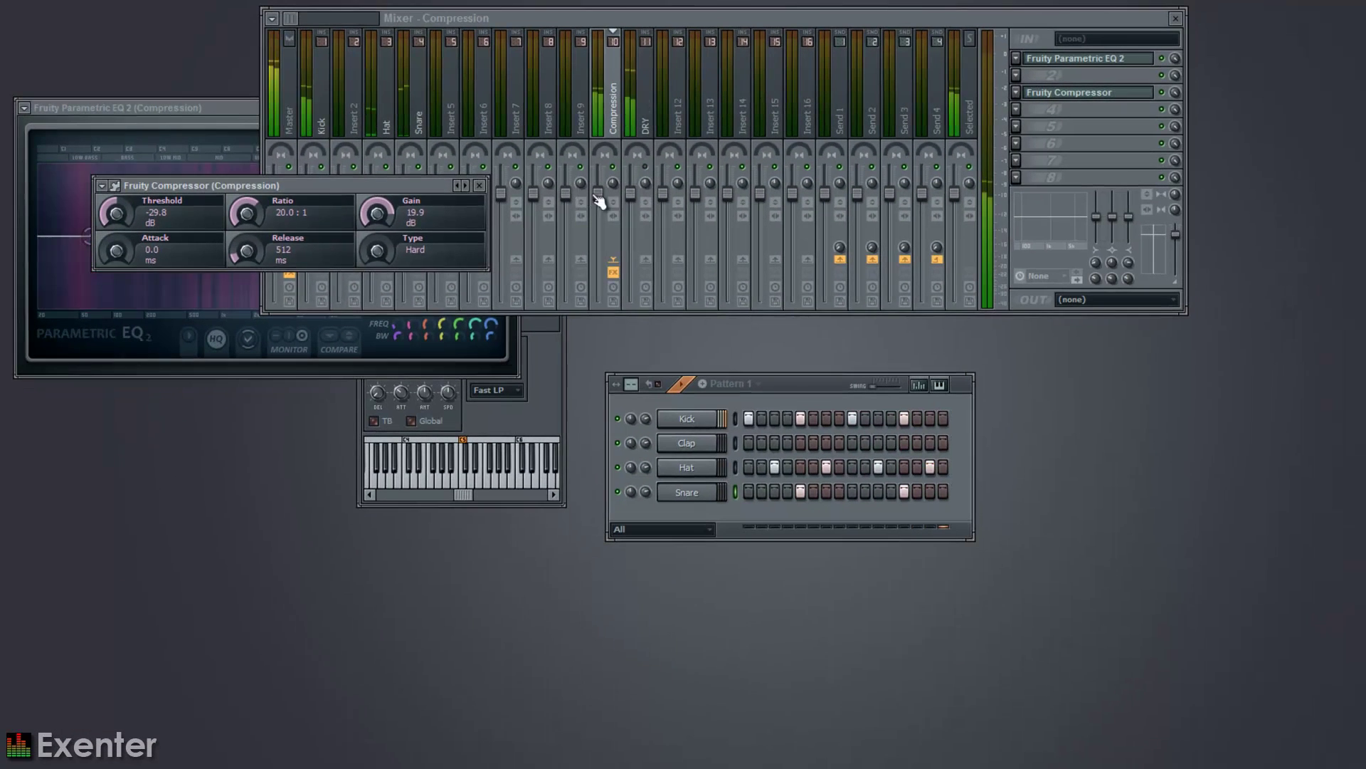
left_click_drag(609, 202, 610, 215)
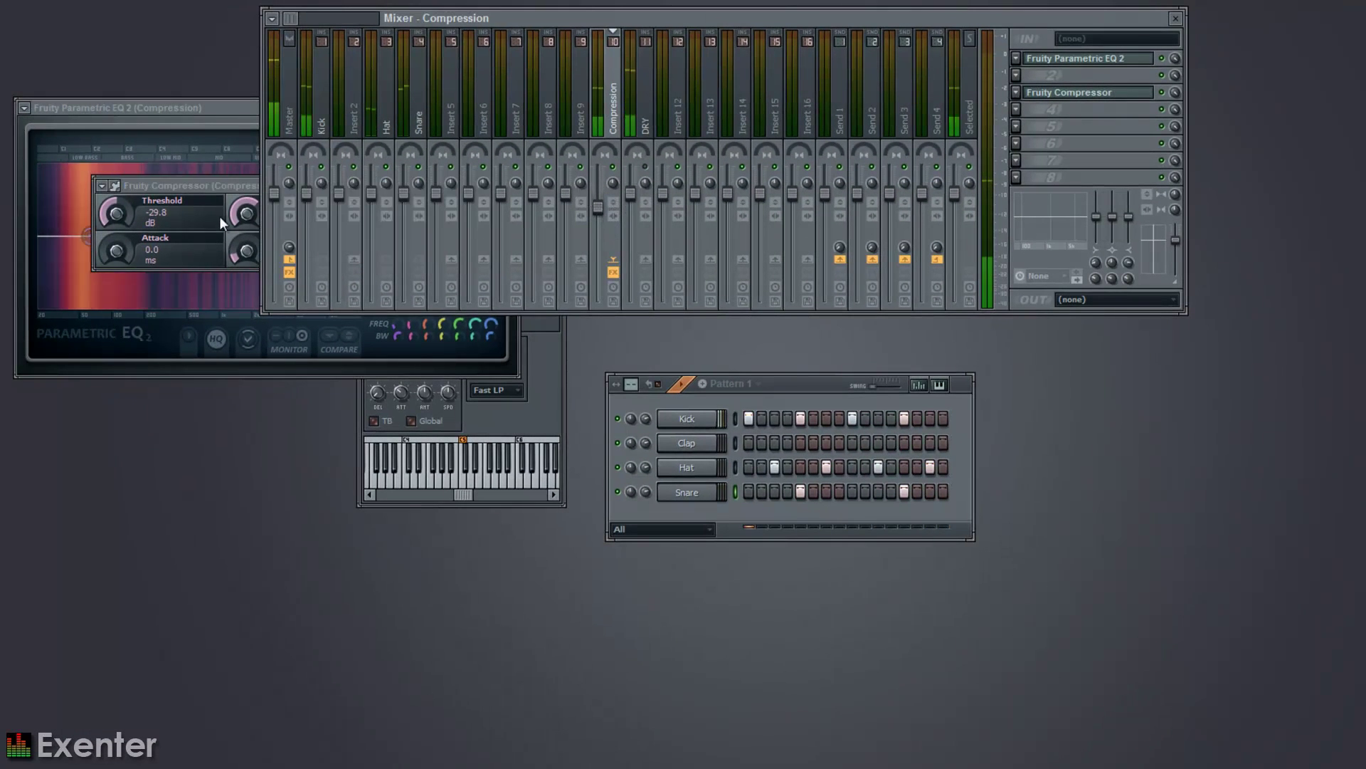
left_click(210, 187)
left_click(480, 185)
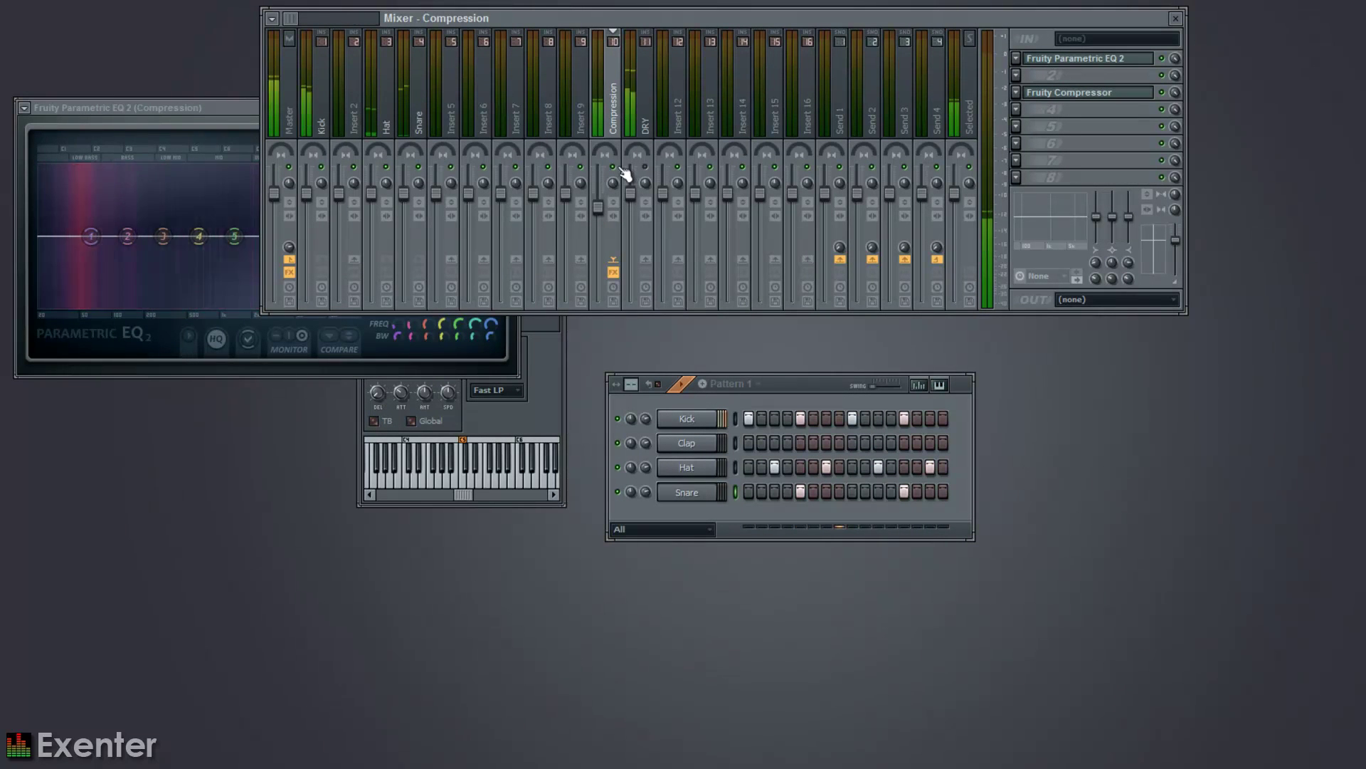
Step: Load Fruity Parametric EQ 2 in slot 1 and Fruity Compressor in slot 3 of the DRY track
left_click(646, 118)
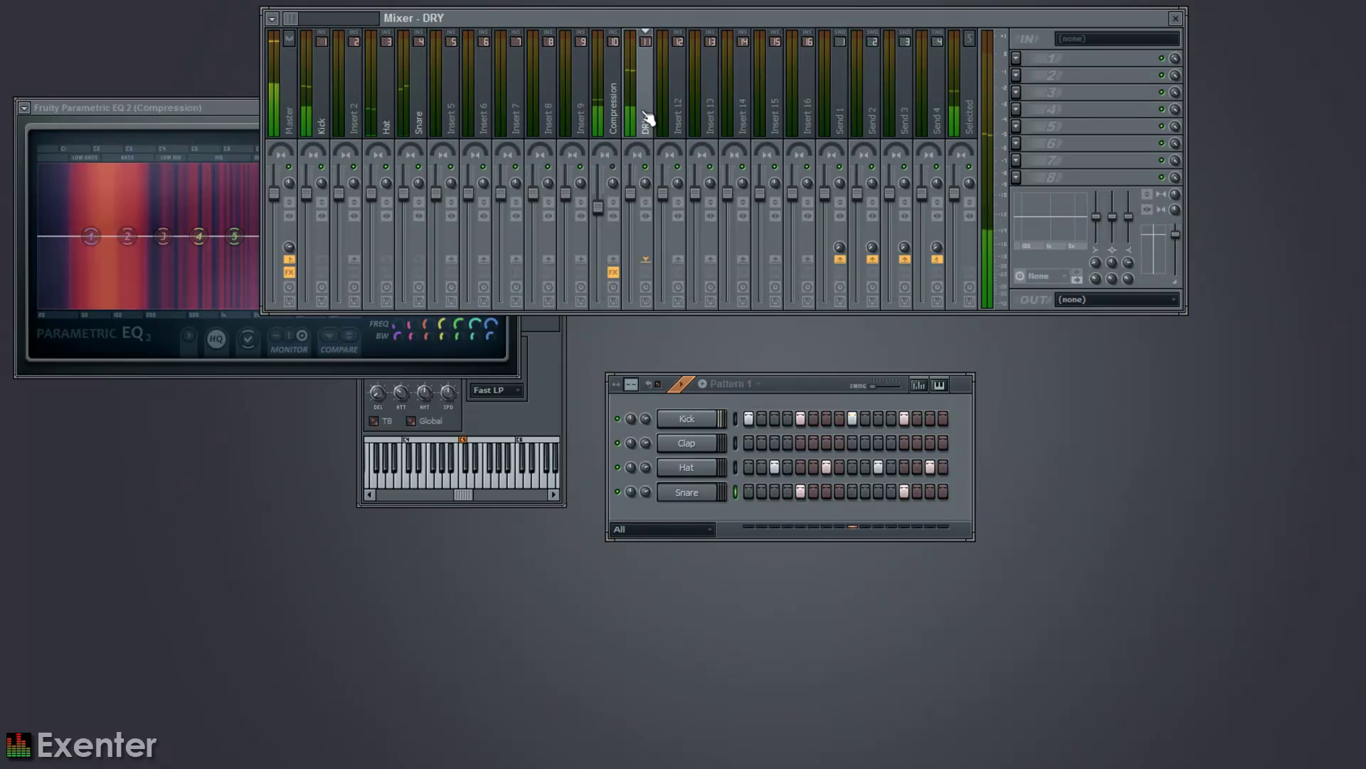
left_click(1018, 58)
left_click(1203, 538)
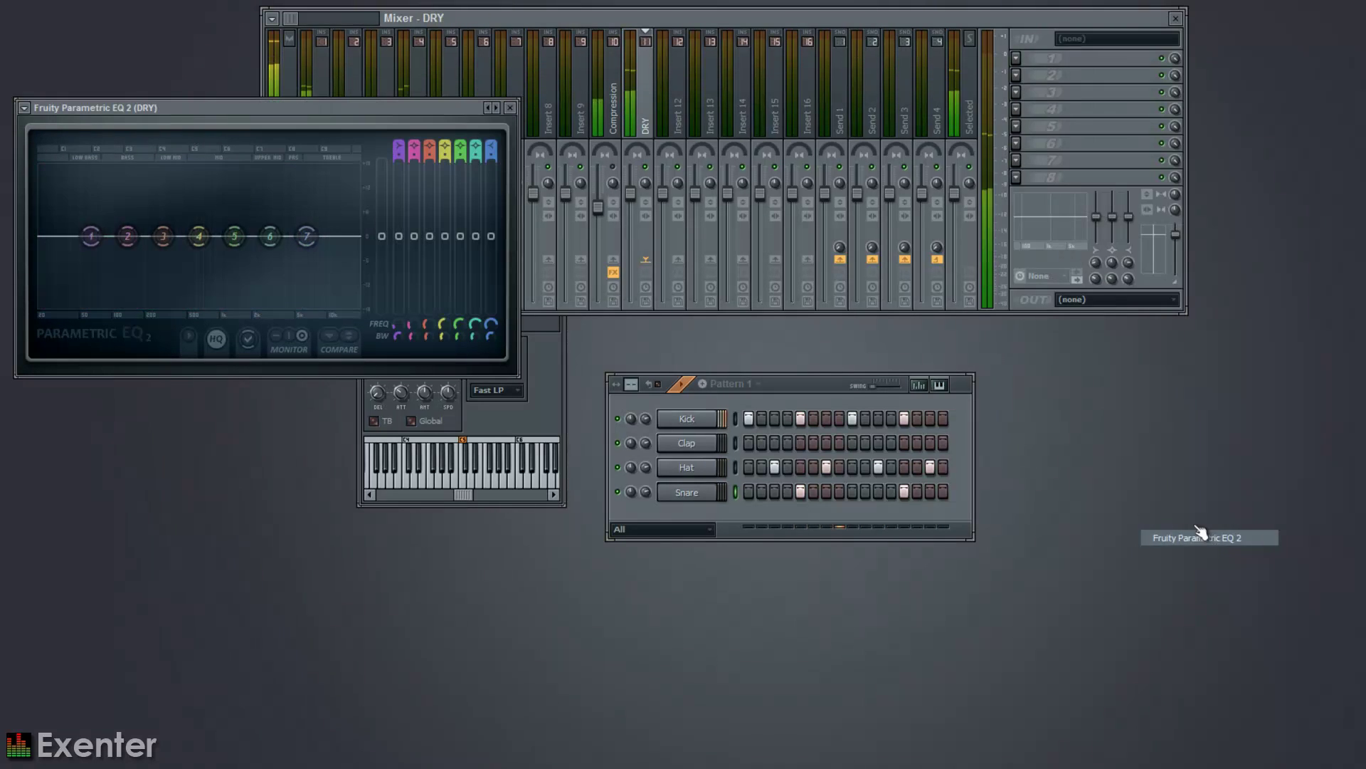
left_click(1018, 92)
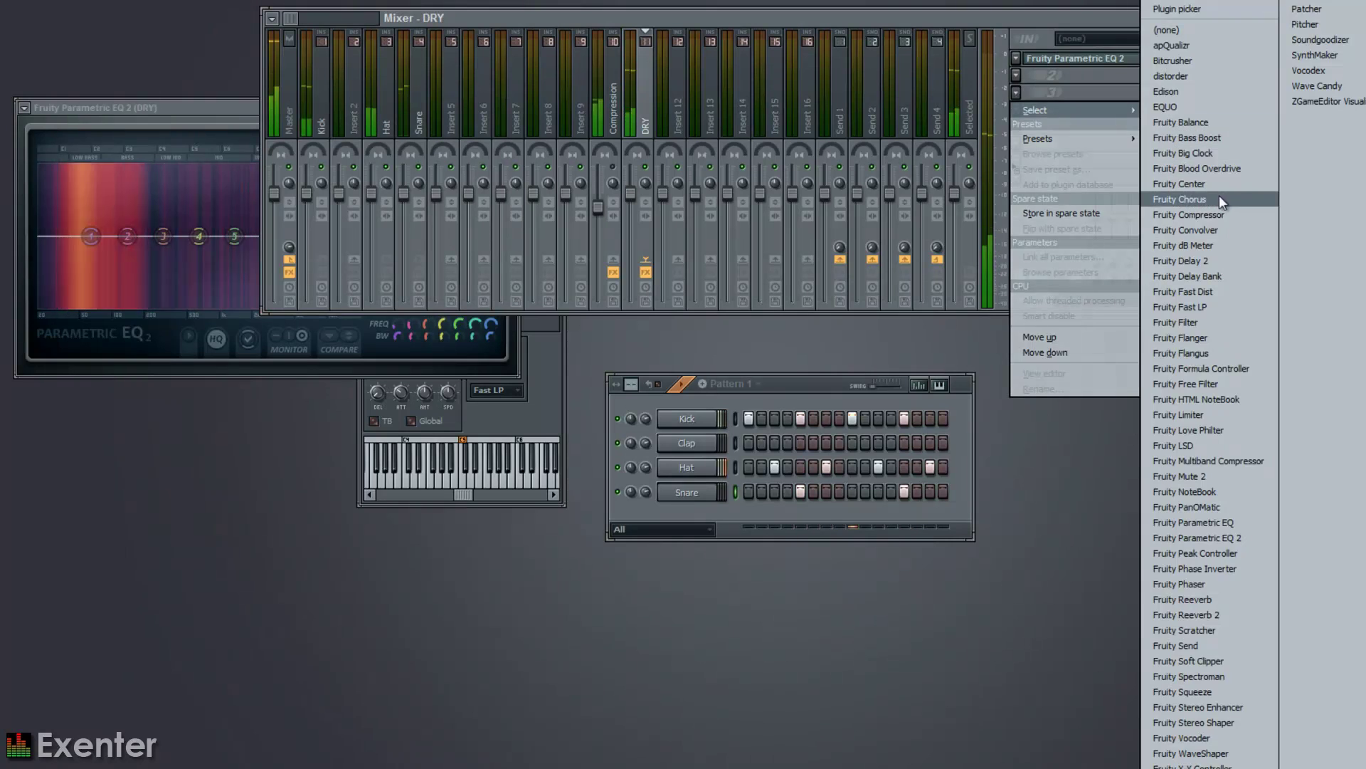
left_click(1203, 214)
Step: Bring the mixer to the front and lower the Master volume fader slightly
left_click(660, 14)
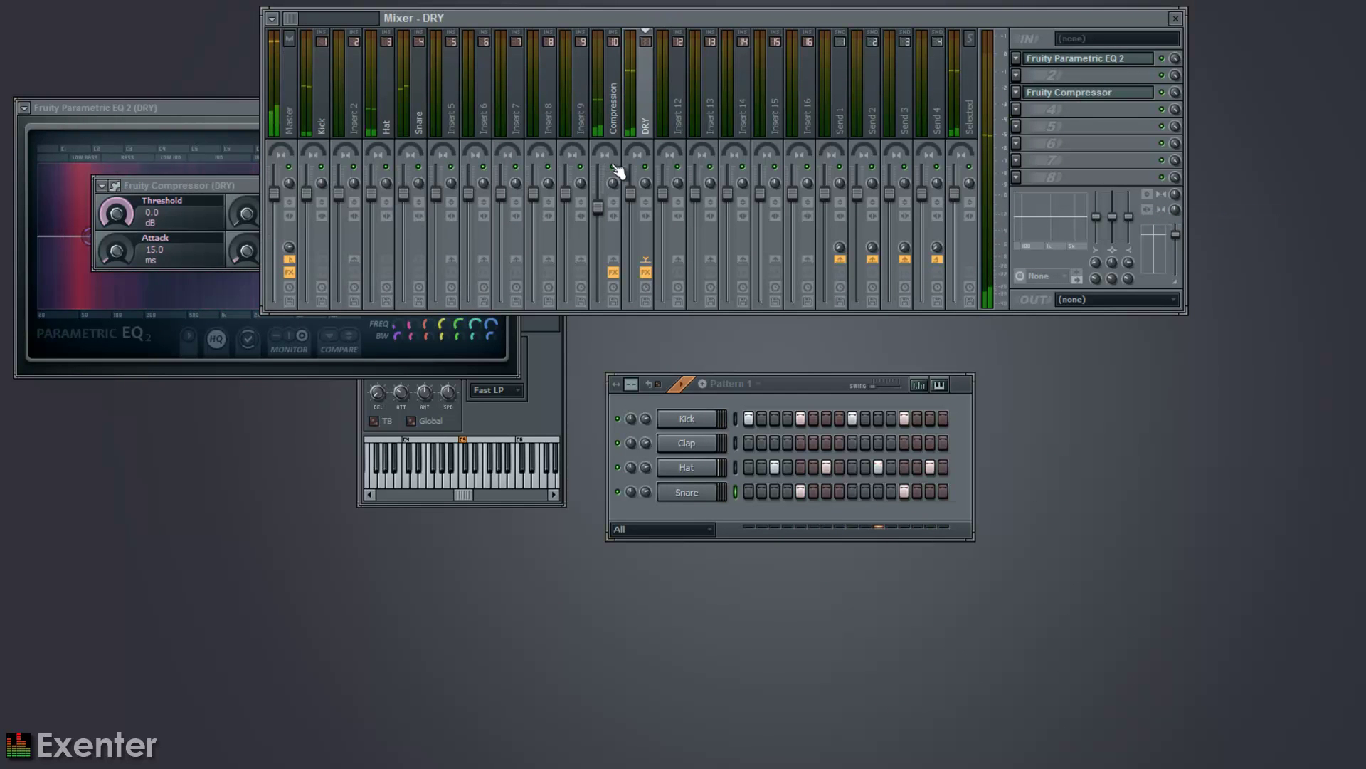
left_click_drag(279, 205, 283, 236)
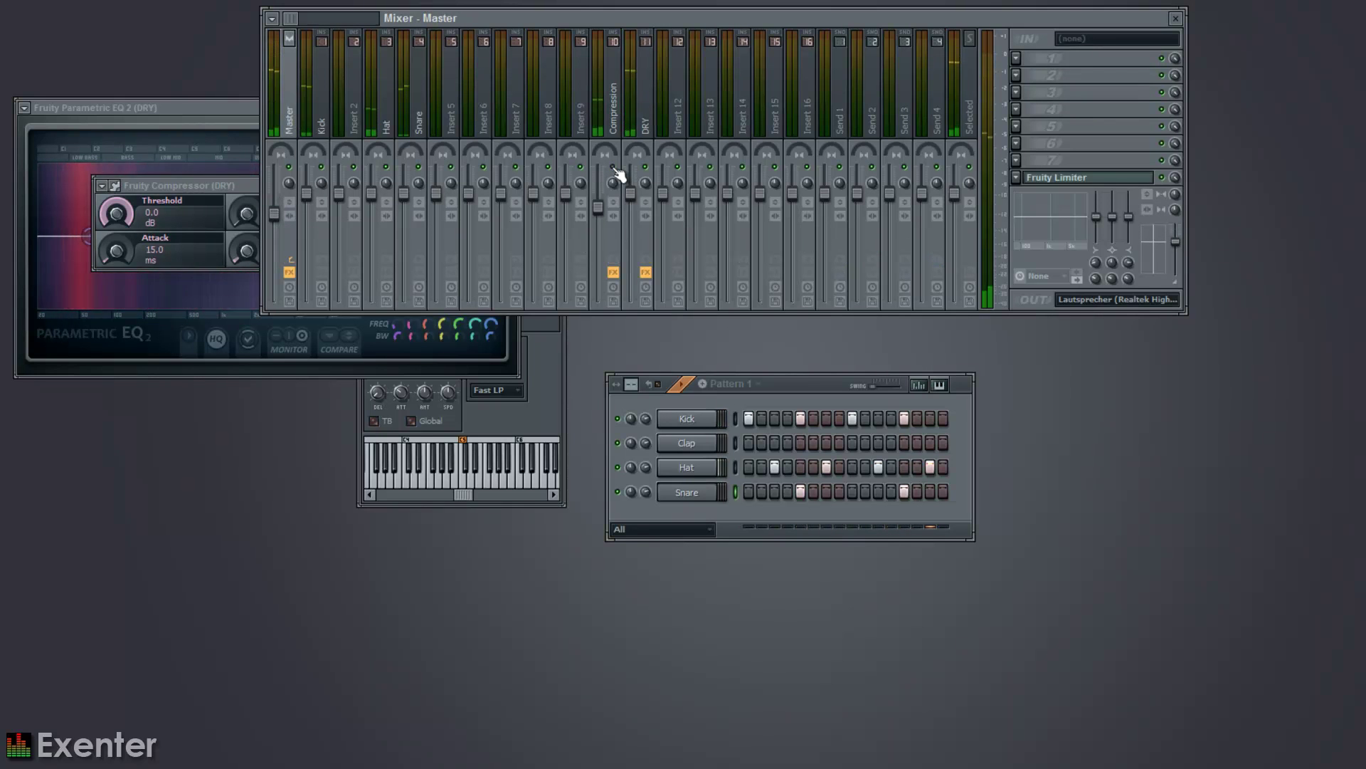
left_click(612, 121)
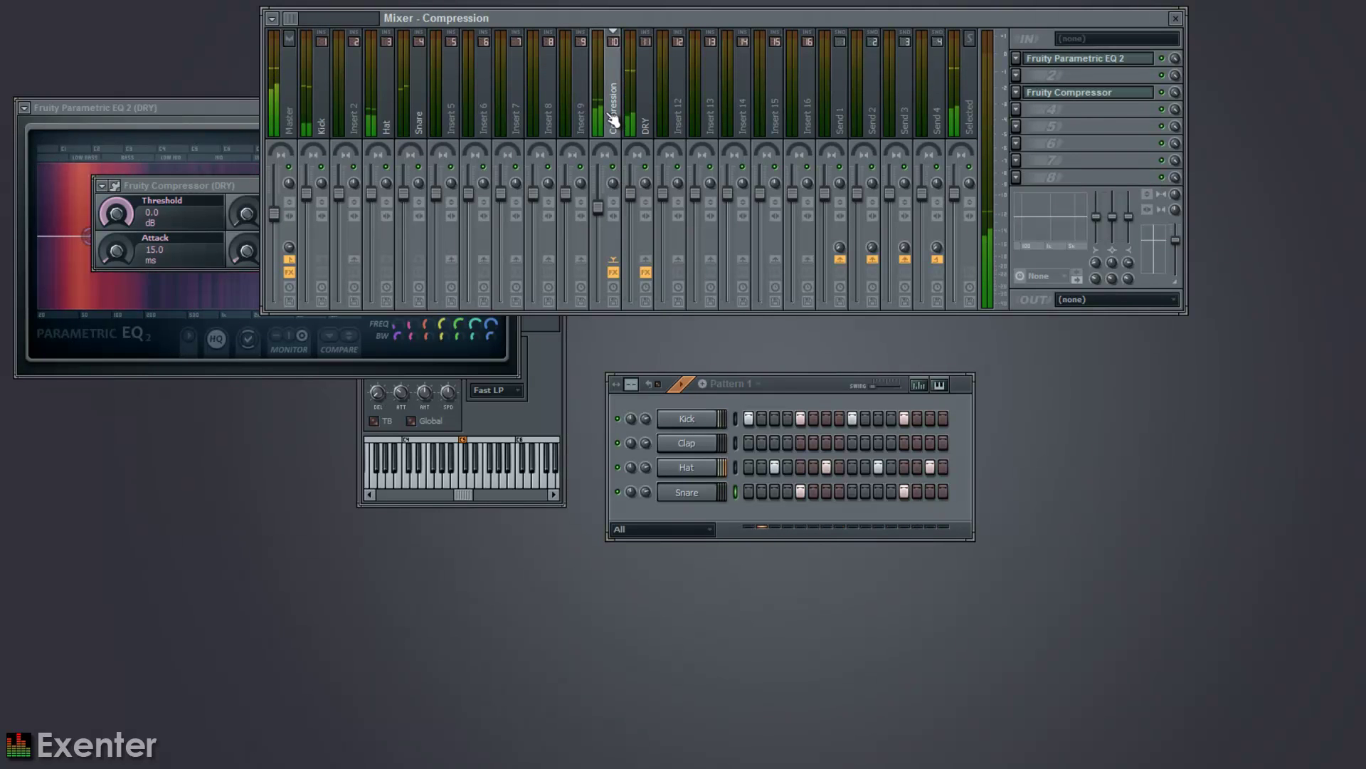
left_click(648, 114)
Step: Shape the Compression track's Parametric EQ 2 by boosting bands 2 and 6 slightly and cutting band 4
left_click(613, 127)
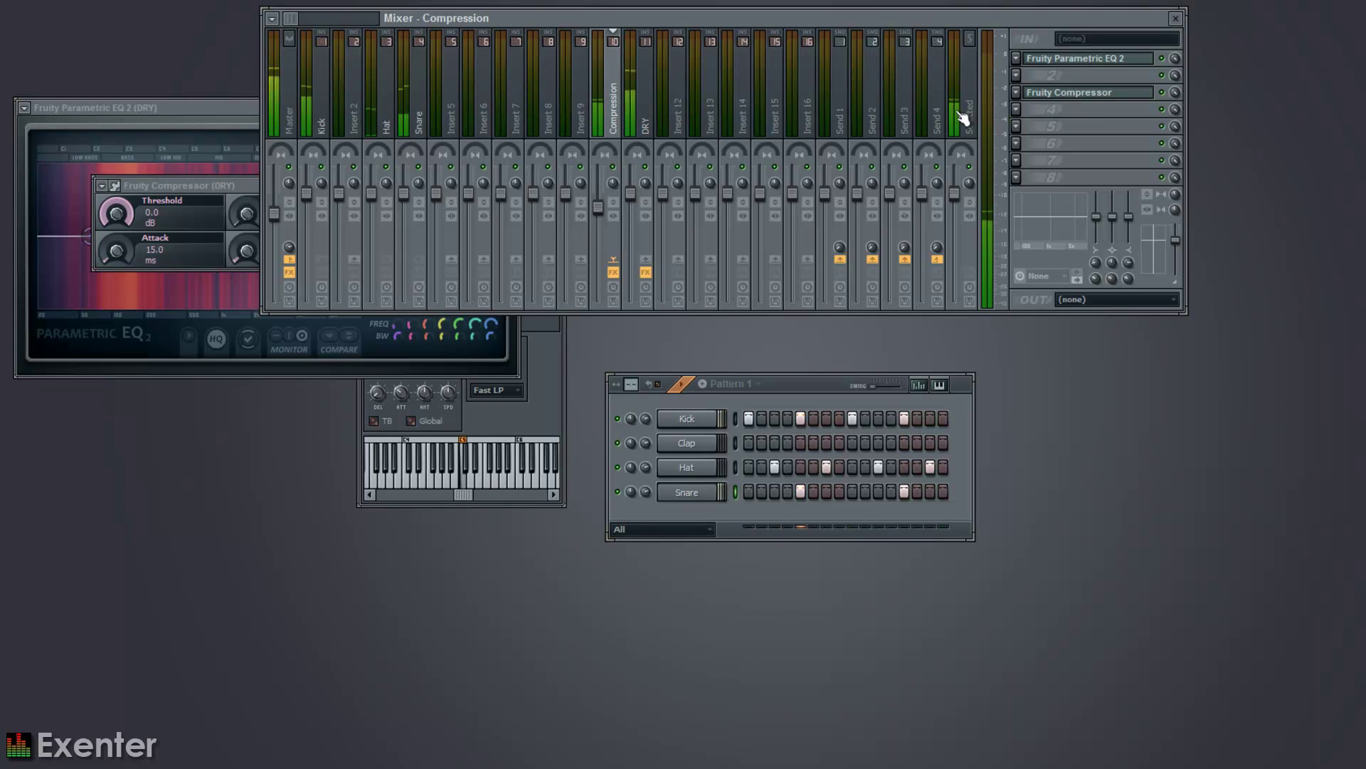
left_click(1060, 58)
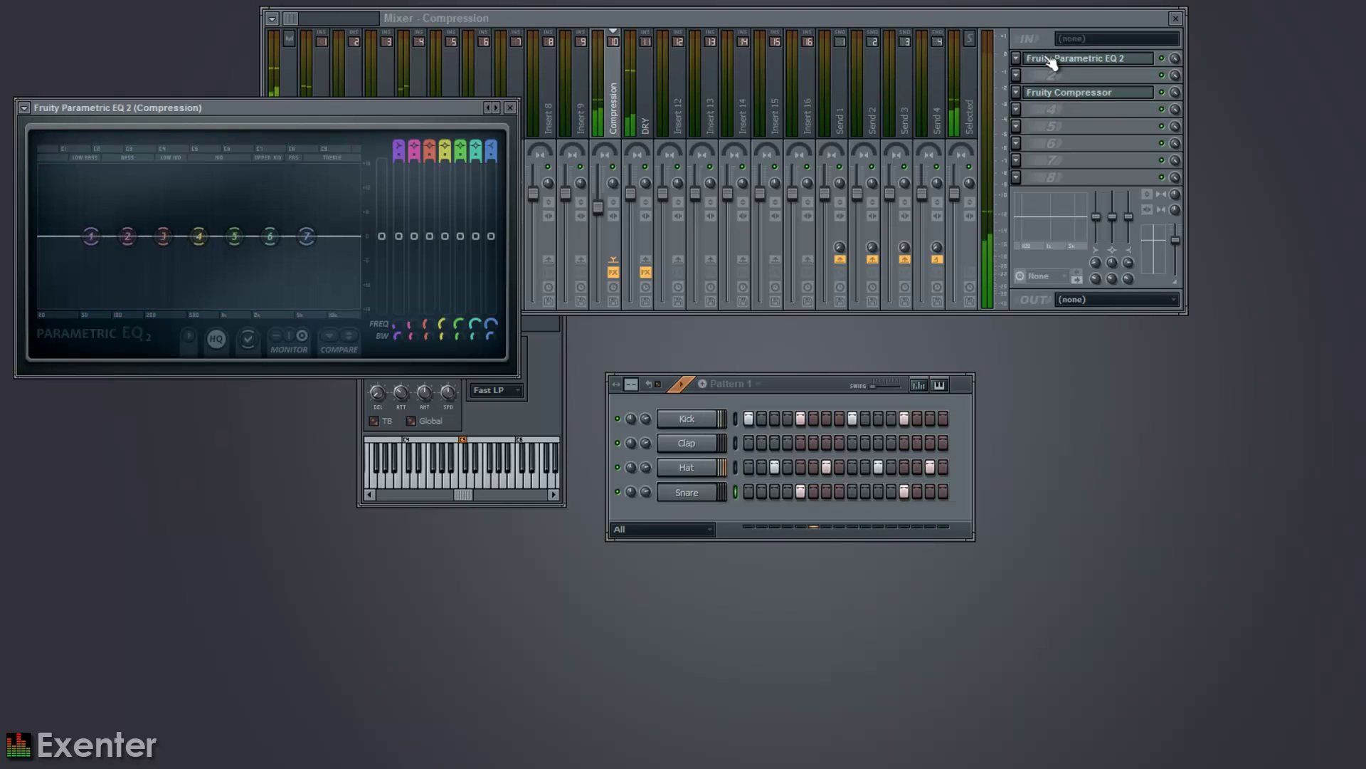
left_click_drag(127, 235, 279, 225)
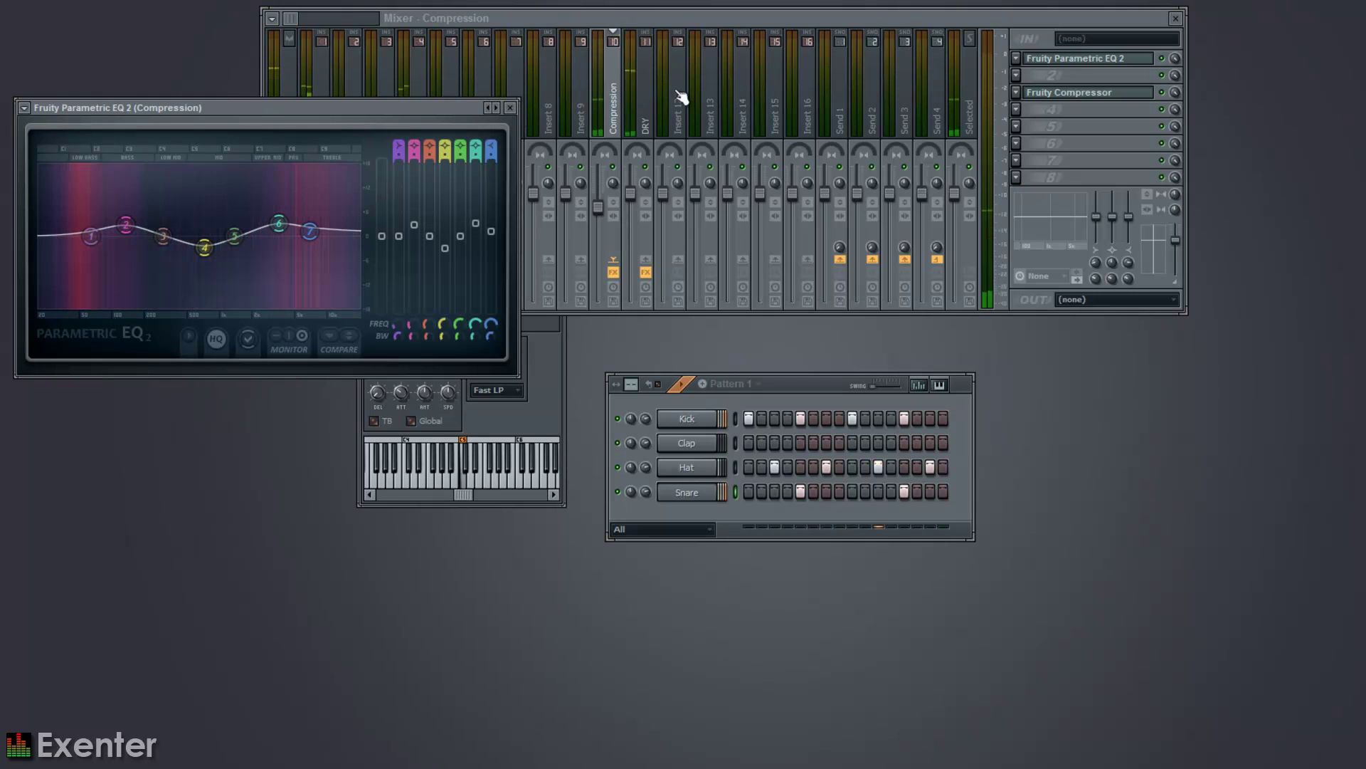
Step: Cut band 2 slightly in the DRY track's Parametric EQ 2
left_click(655, 108)
left_click(1041, 58)
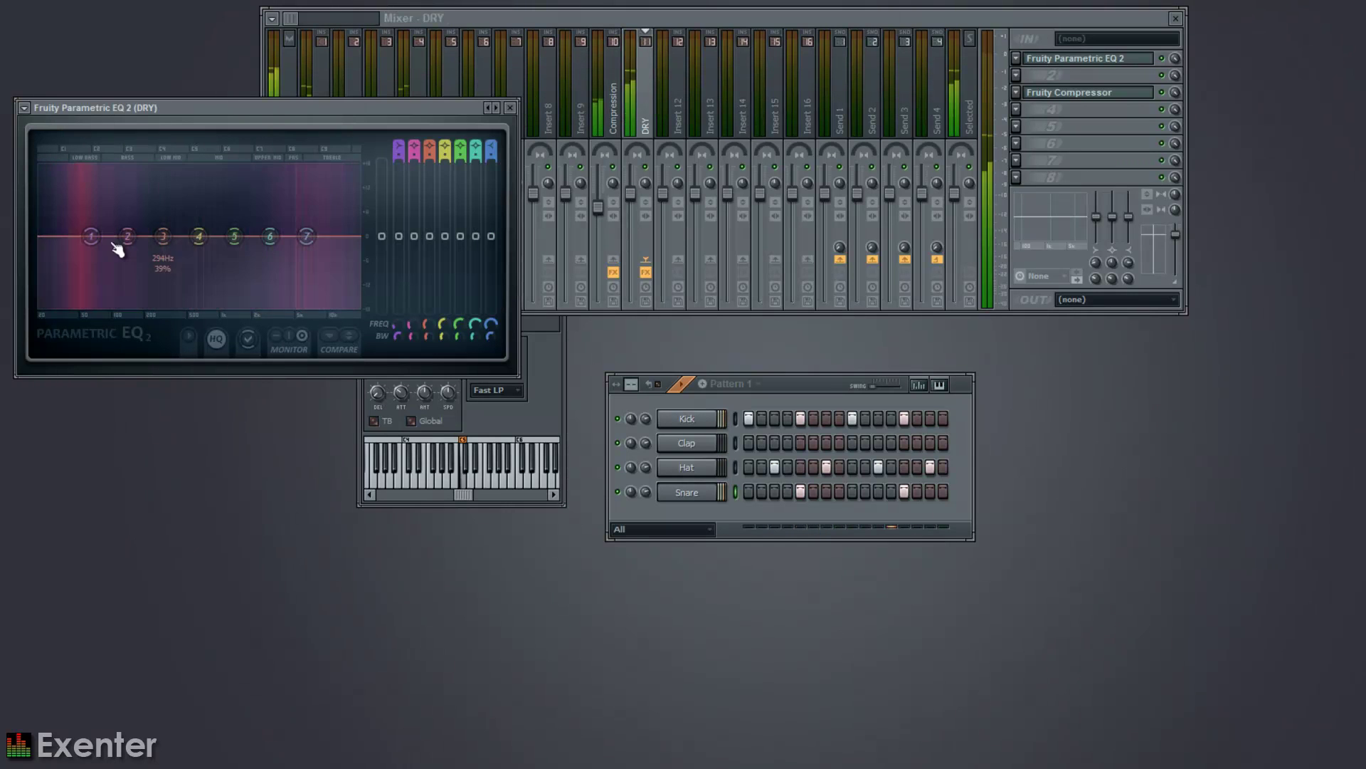
left_click_drag(133, 257, 128, 259)
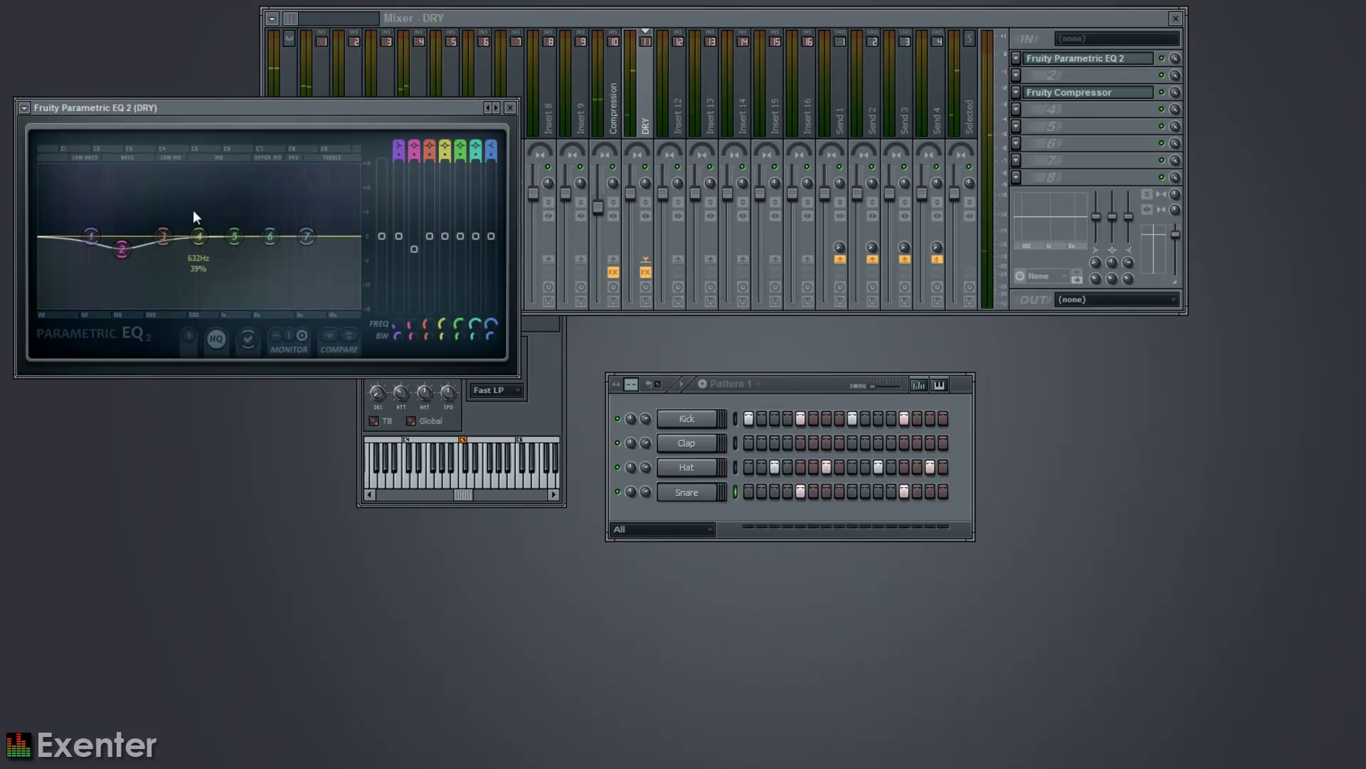
Step: Play the pattern and toggle the DRY and Compression tracks' mutes to compare their sound
left_click(626, 16)
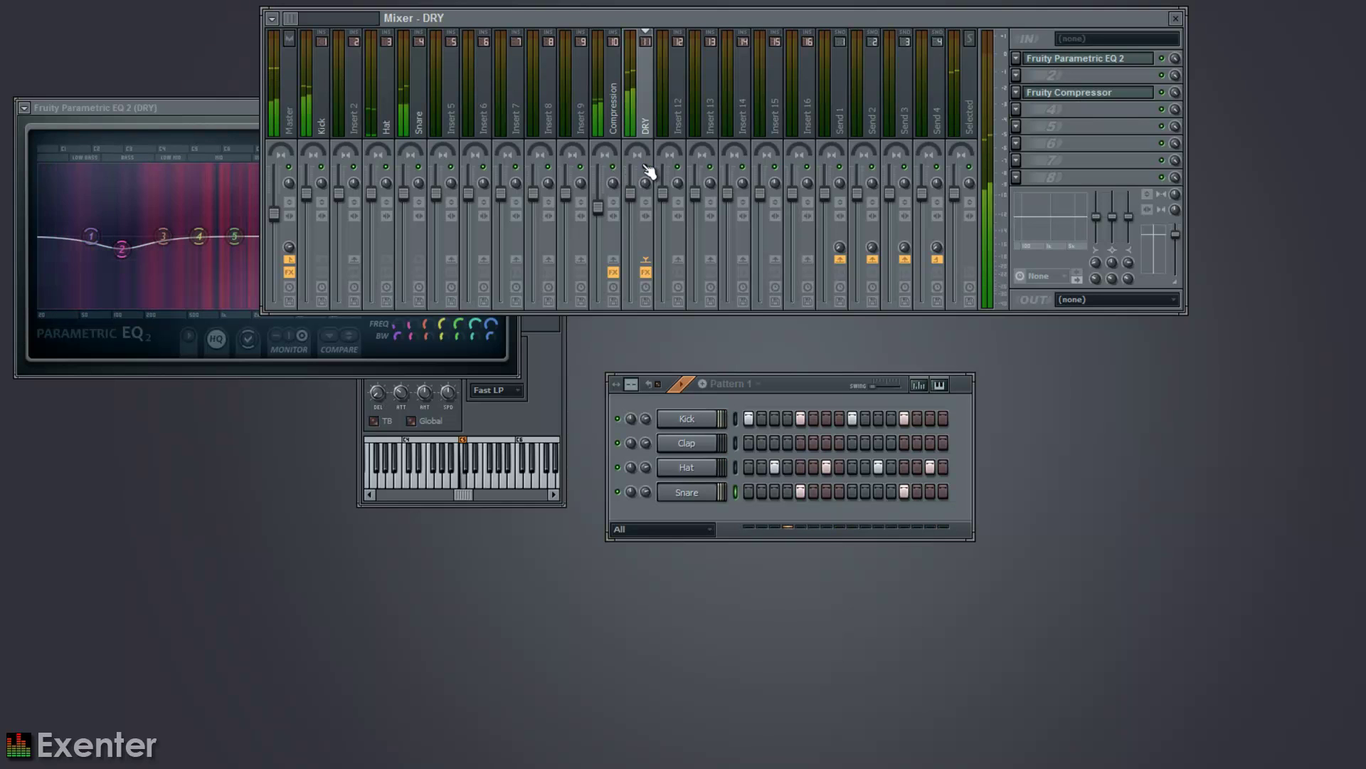
left_click(645, 167)
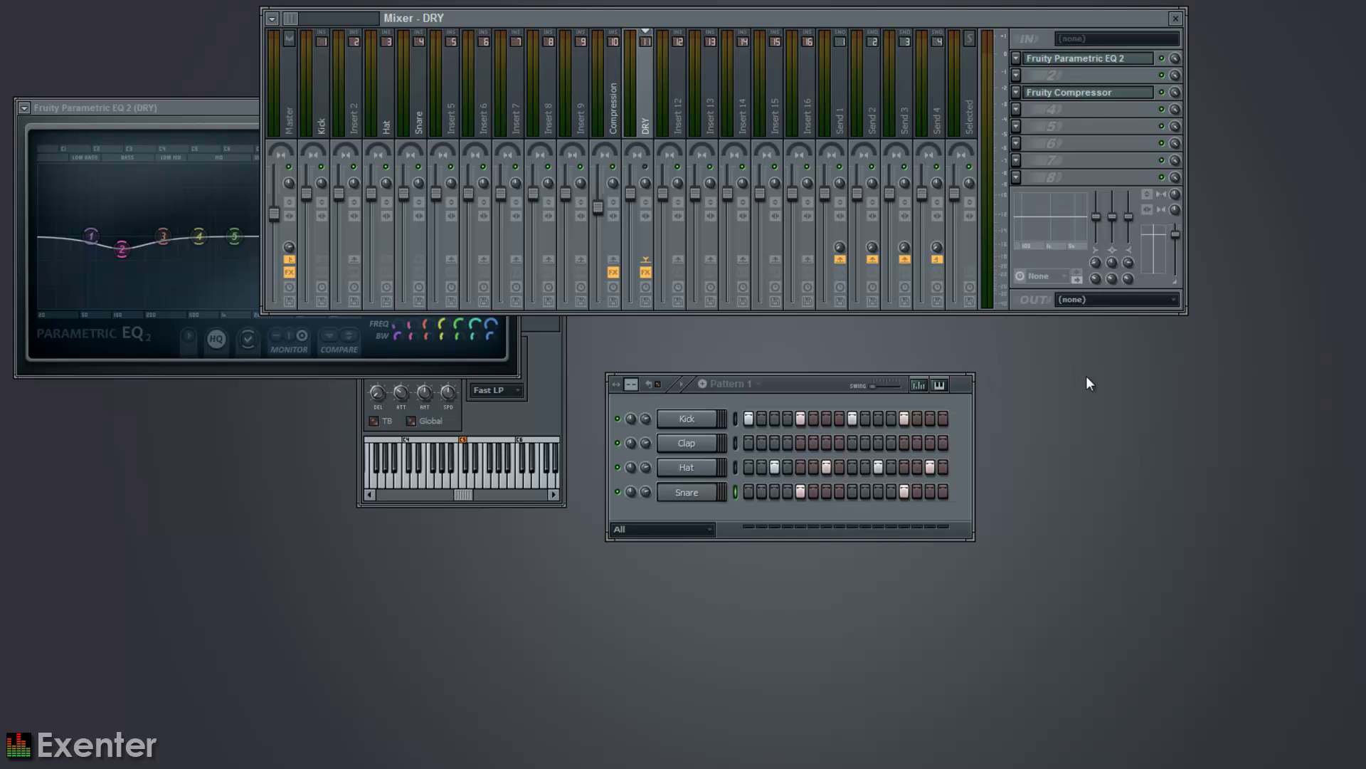
key("space")
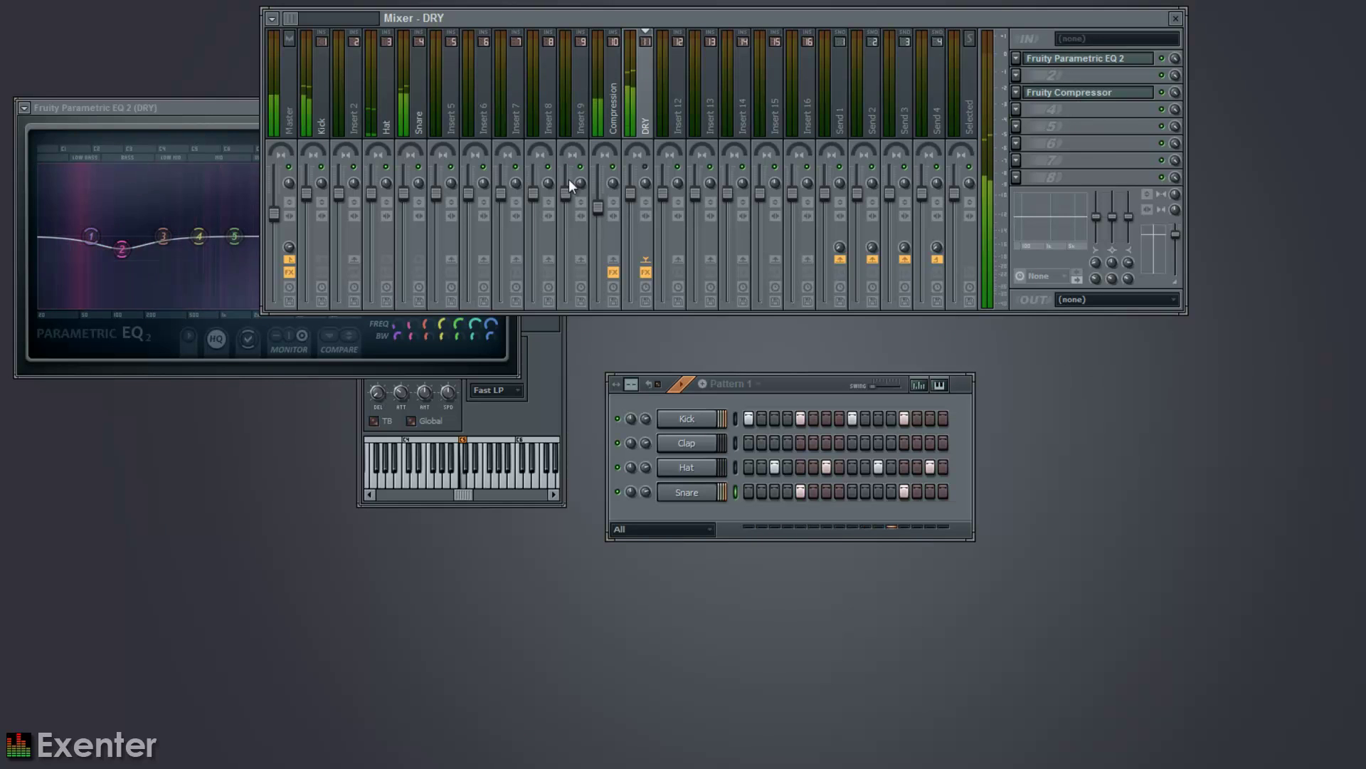
left_click(613, 167)
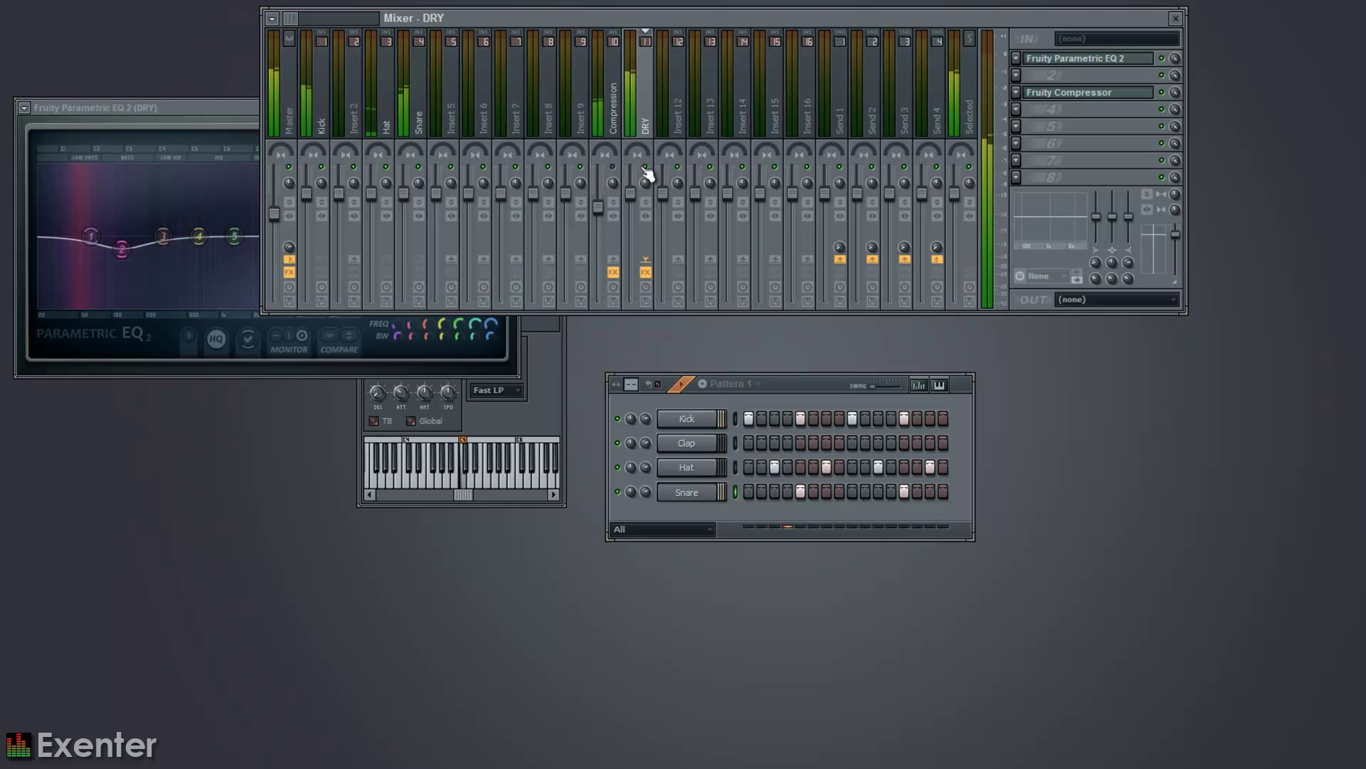
Step: Stop the pattern, replay it briefly with the DRY and Compression tracks both active, and end playback
key("space")
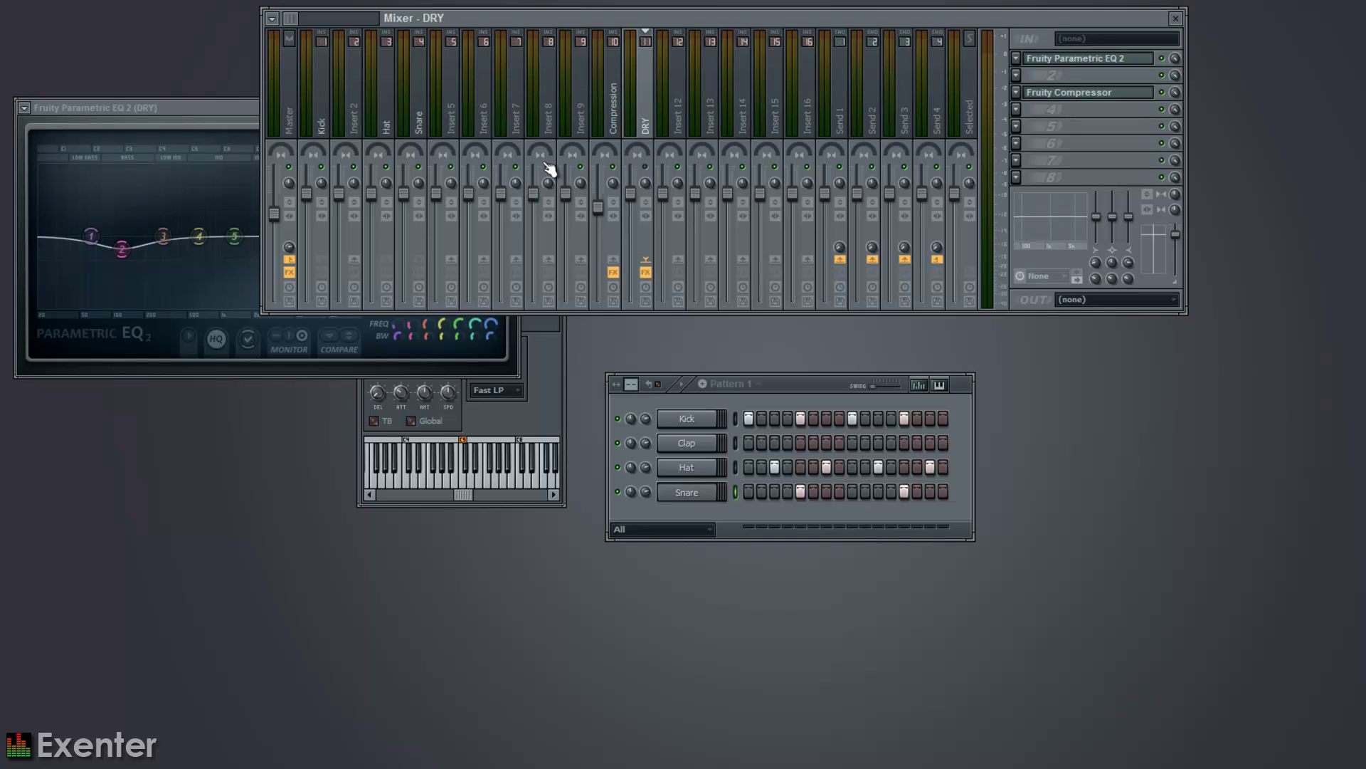
key("space")
key("space")
key("space")
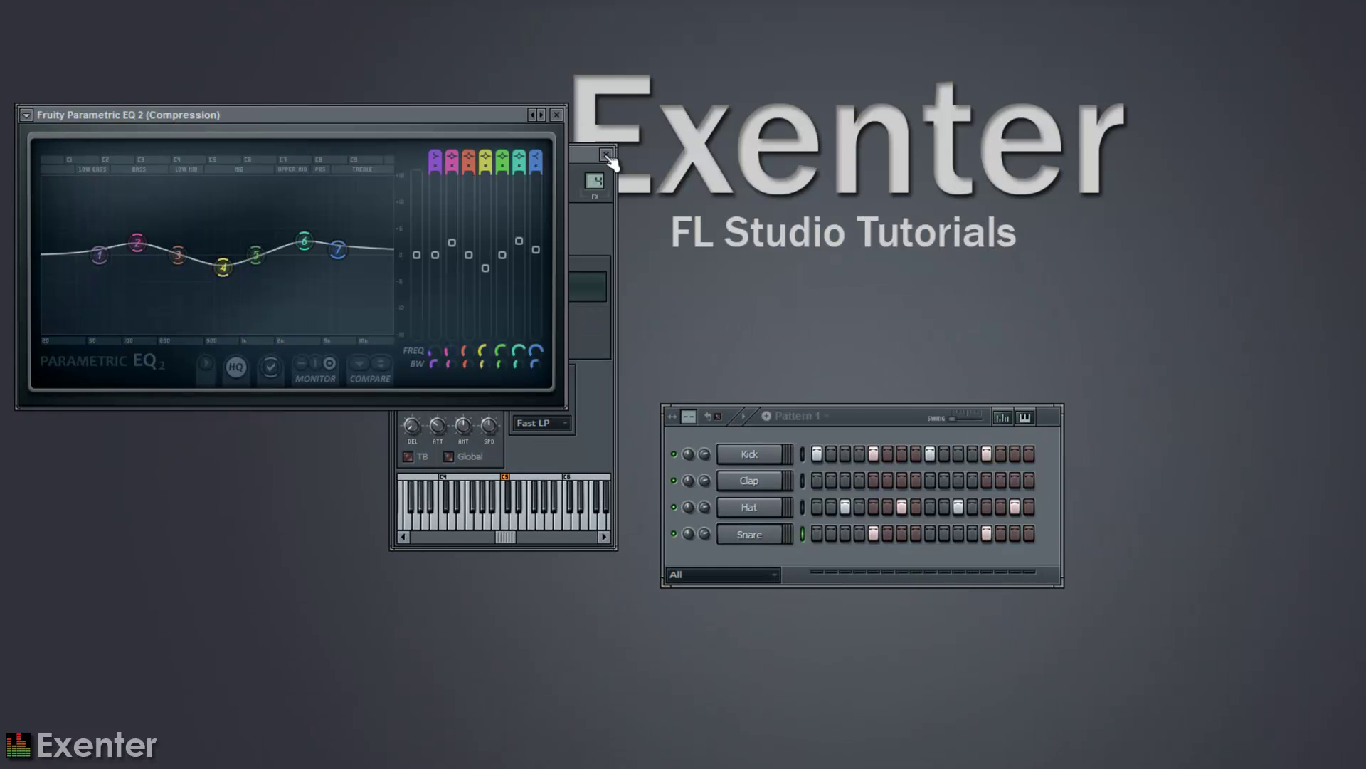
Step: Close the leftover channel settings and effect plugin windows, including the DRY track's Fruity Compressor, and show the mixer again
left_click(606, 155)
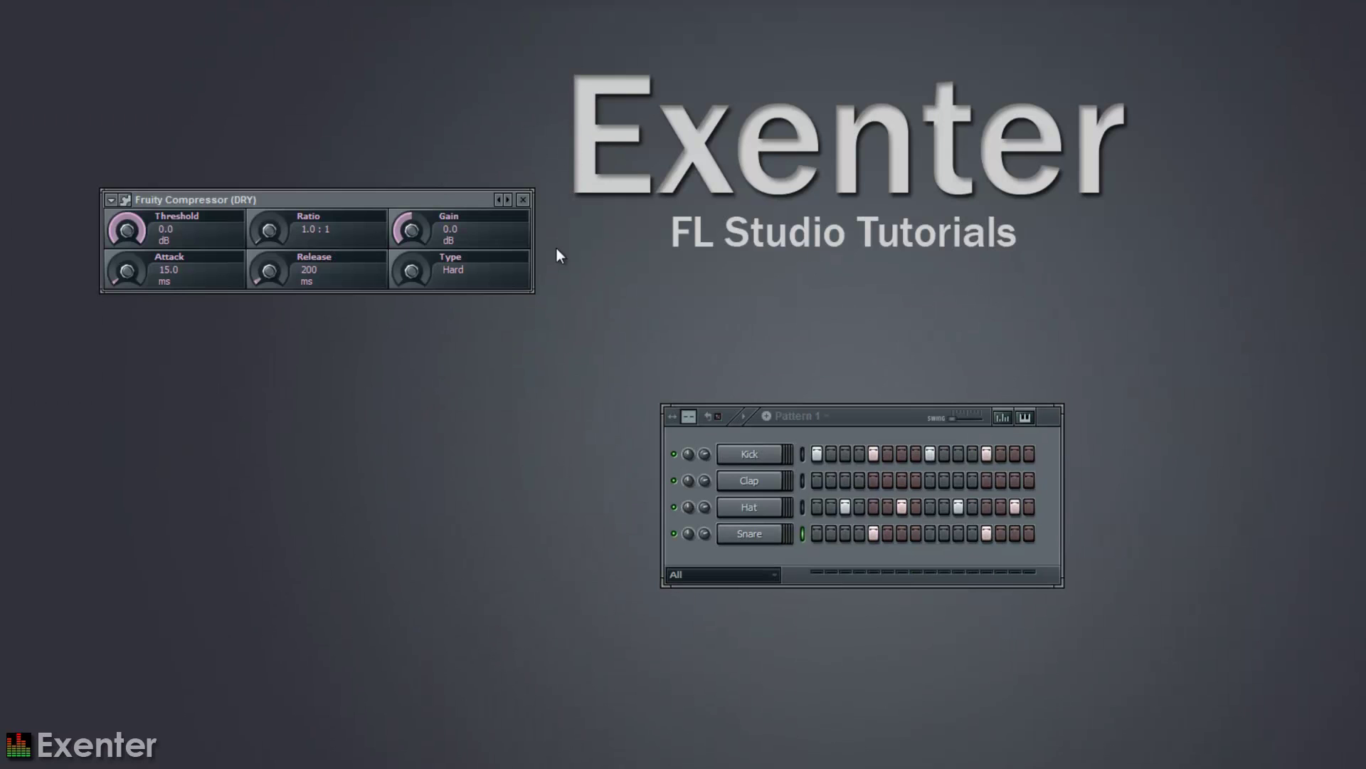
left_click(523, 199)
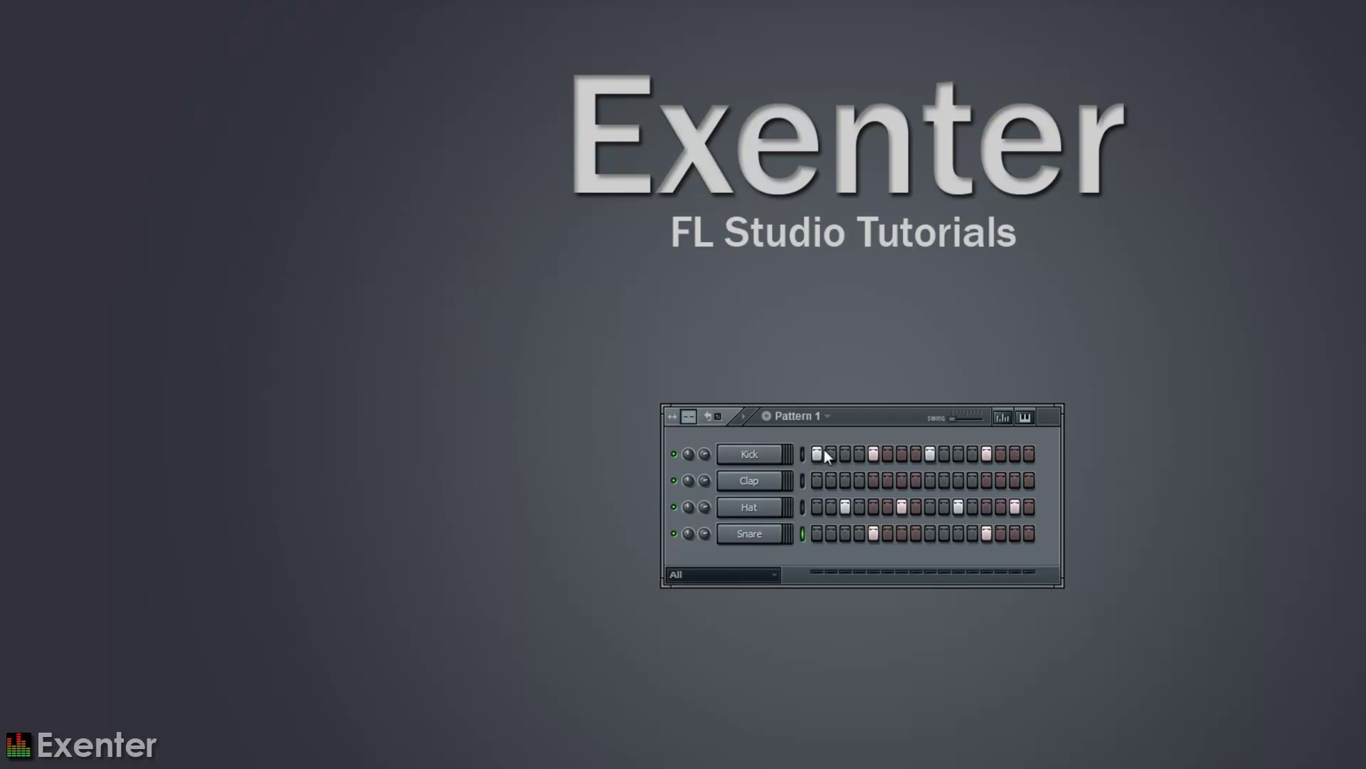
key("F9")
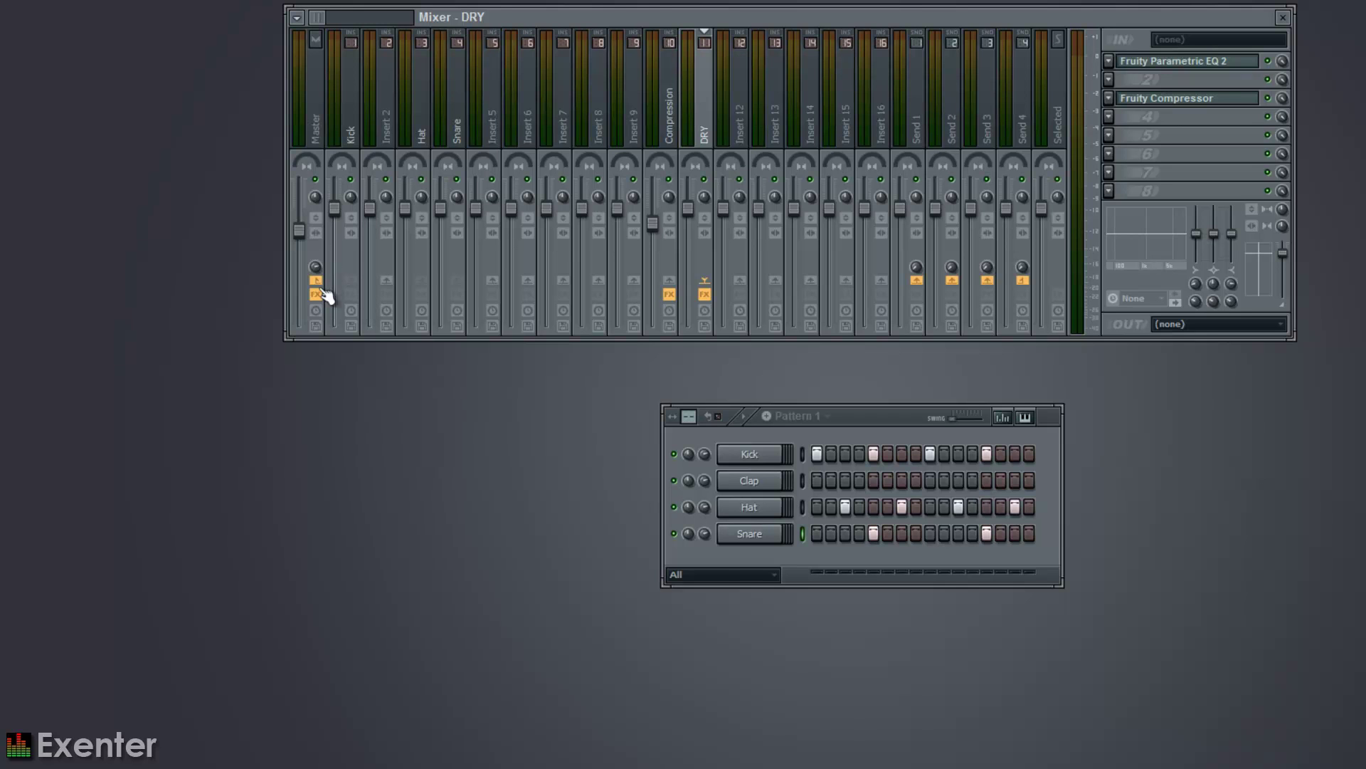
Step: Review the send routing of the Kick, Snare, Hat and Compression mixer tracks by selecting each one
left_click(345, 123)
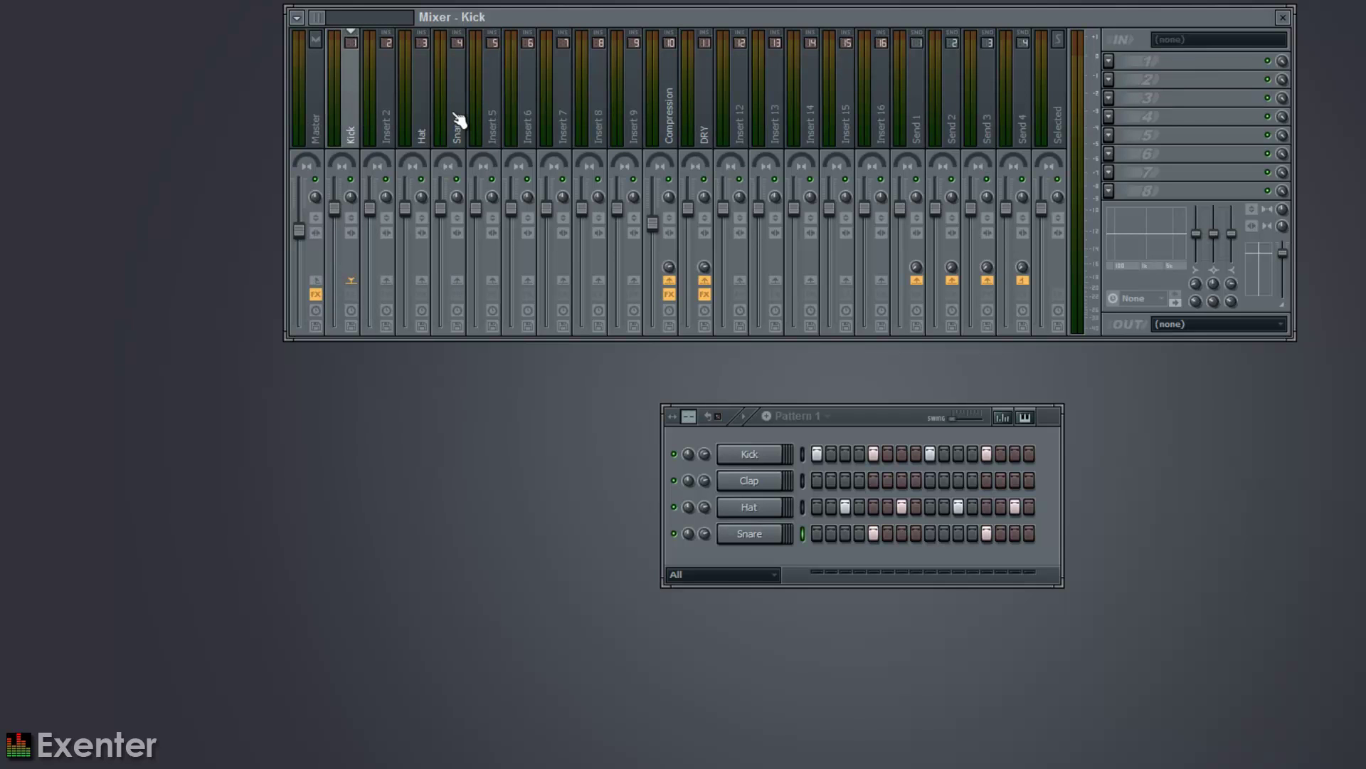
left_click(459, 121)
left_click(353, 127)
left_click(426, 118)
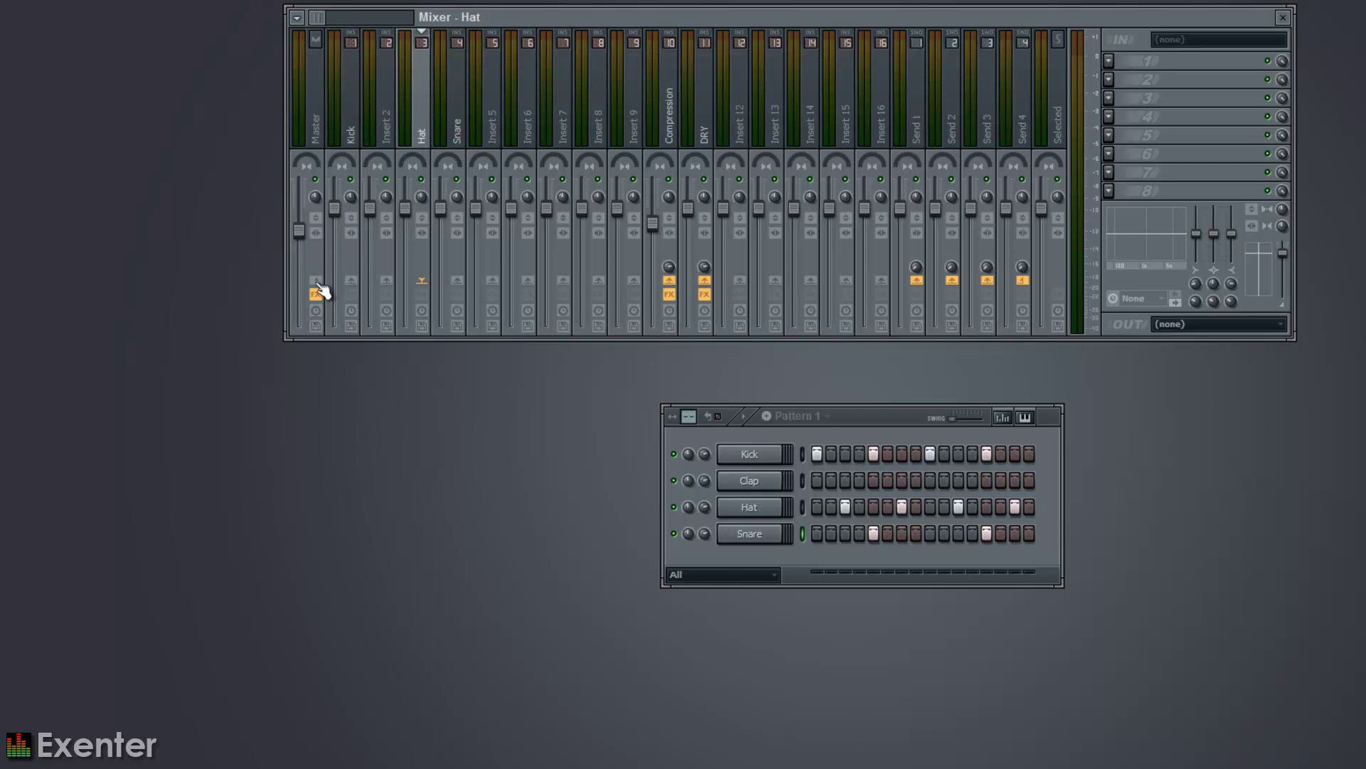
left_click(471, 134)
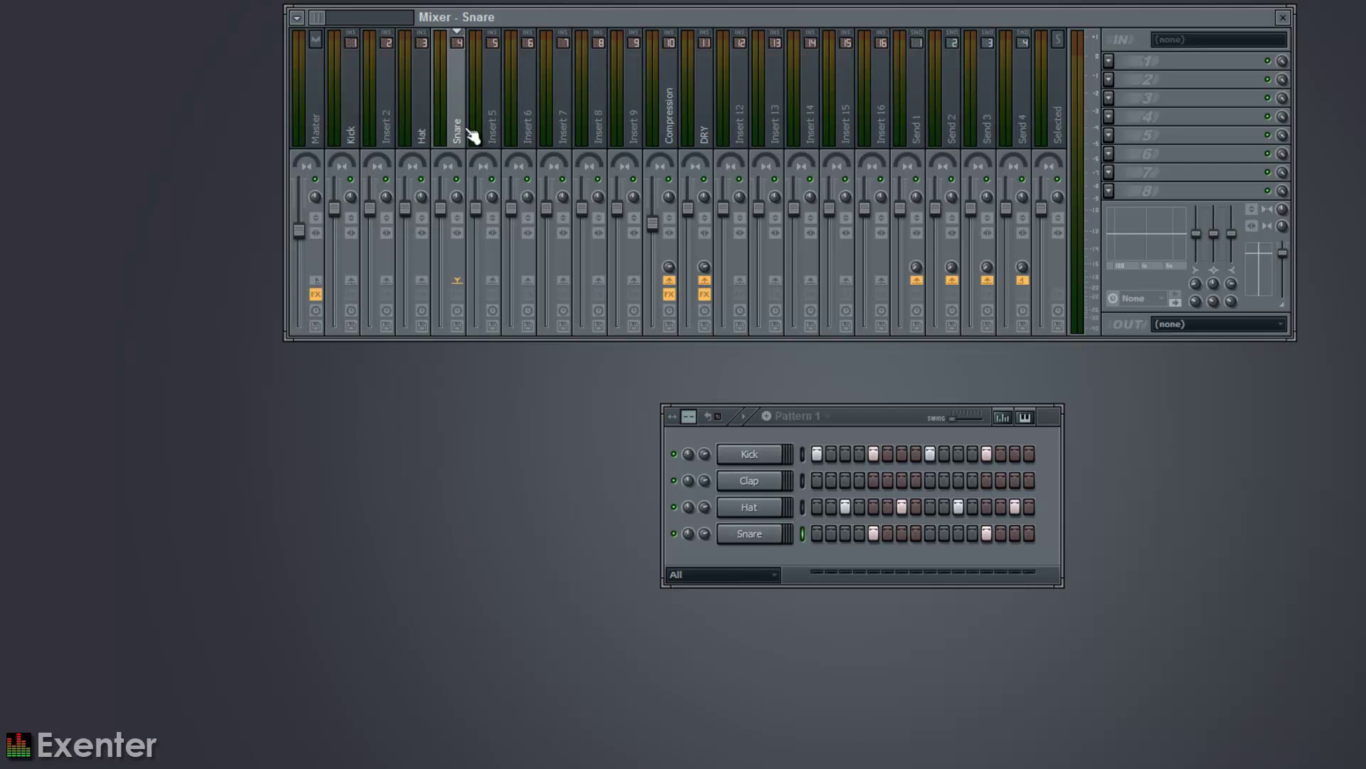
left_click(425, 128)
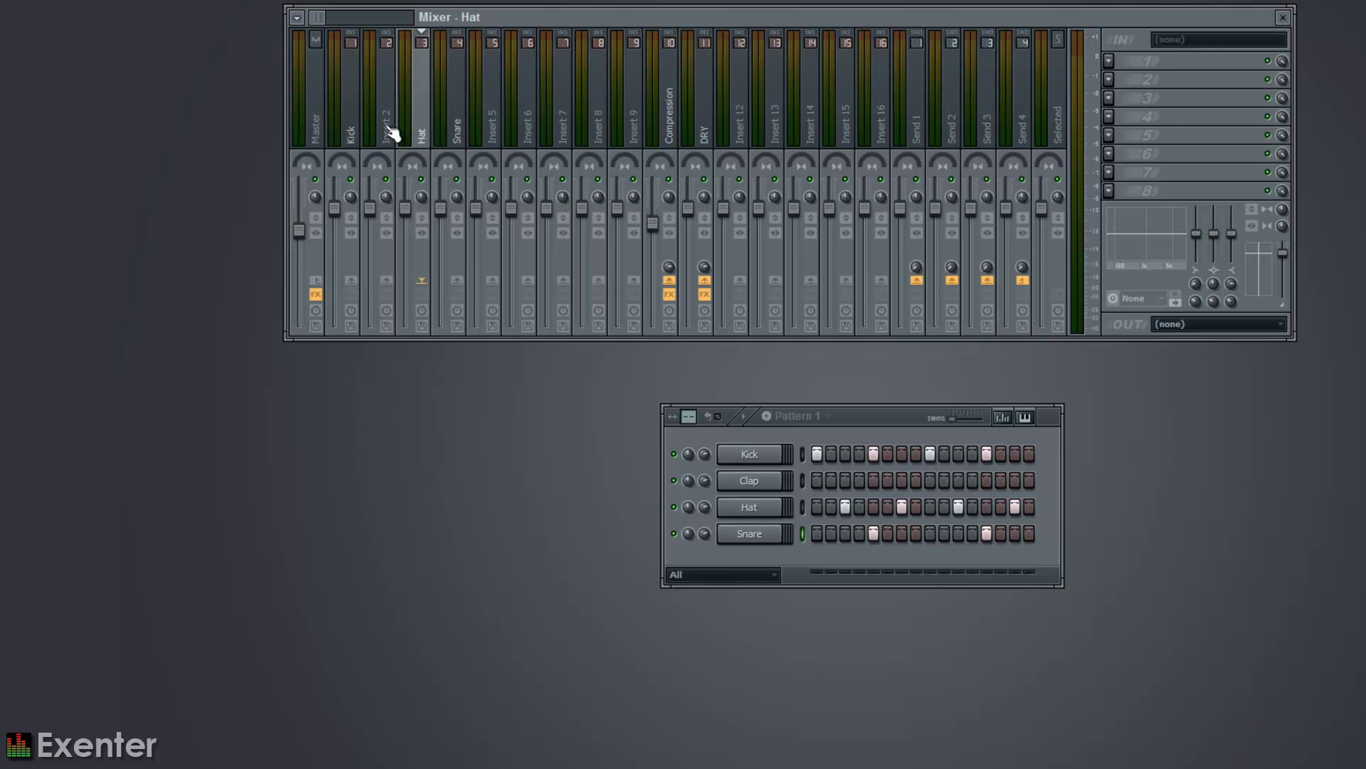
left_click(673, 105)
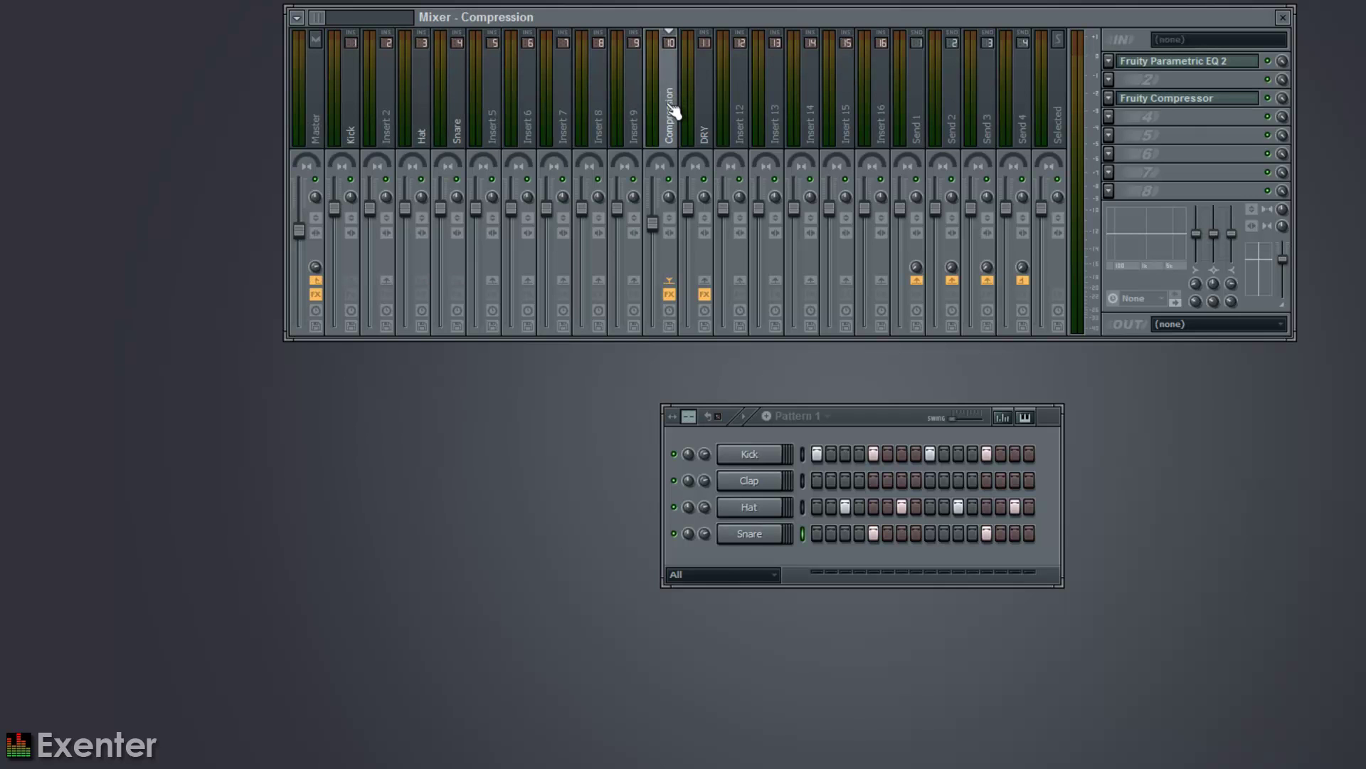